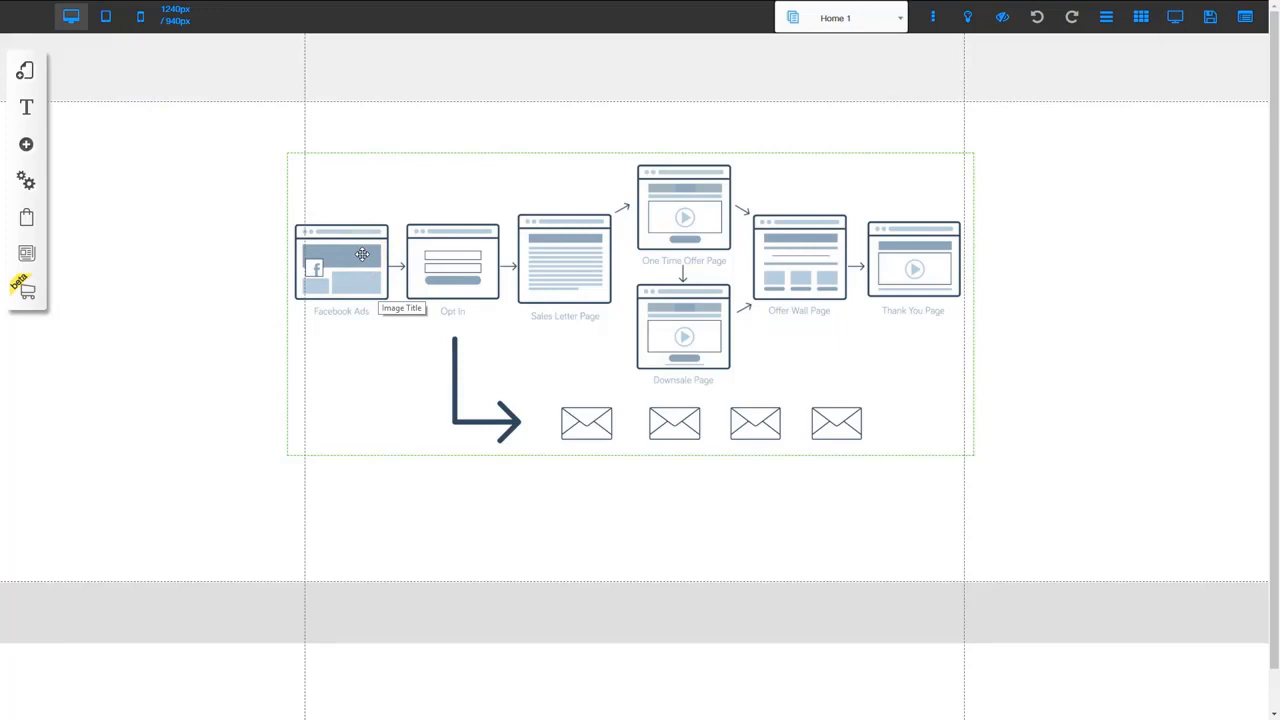
Open the Opt-in page from the Sales Letter Funnel layout and select its main section
left_click(445, 271)
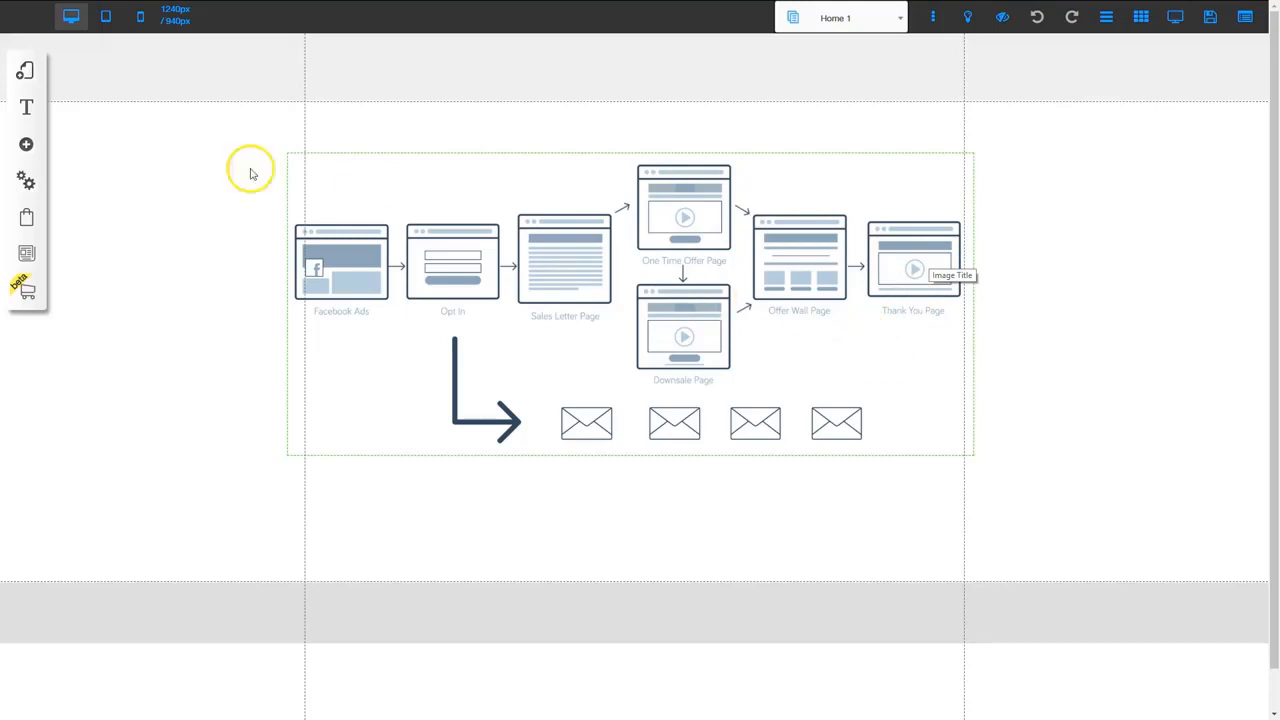
left_click(26, 72)
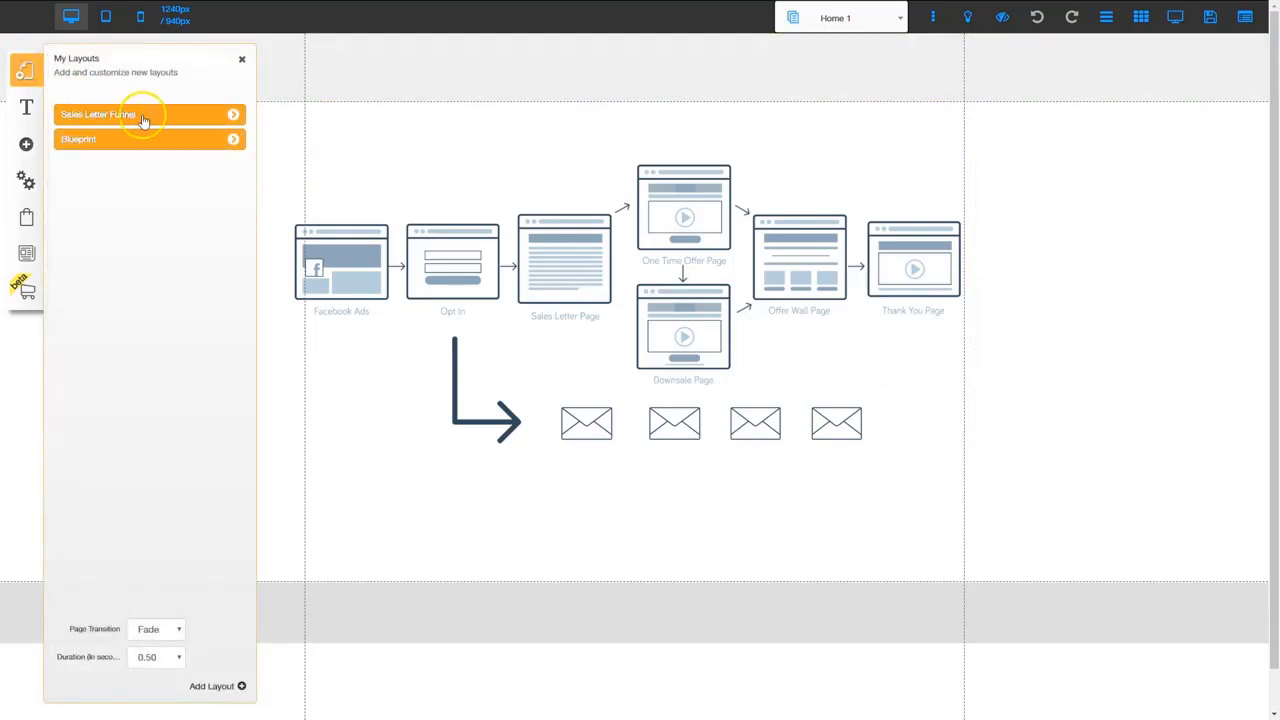
left_click(235, 117)
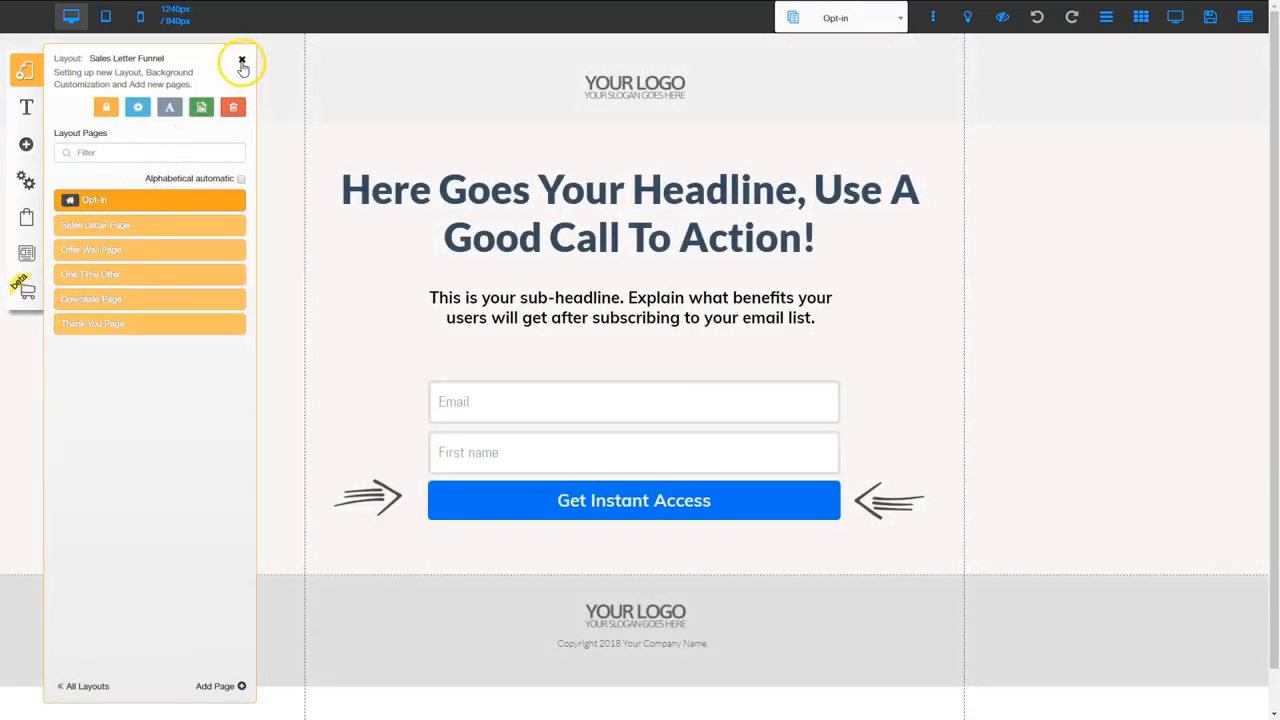
left_click(241, 62)
left_click(250, 218)
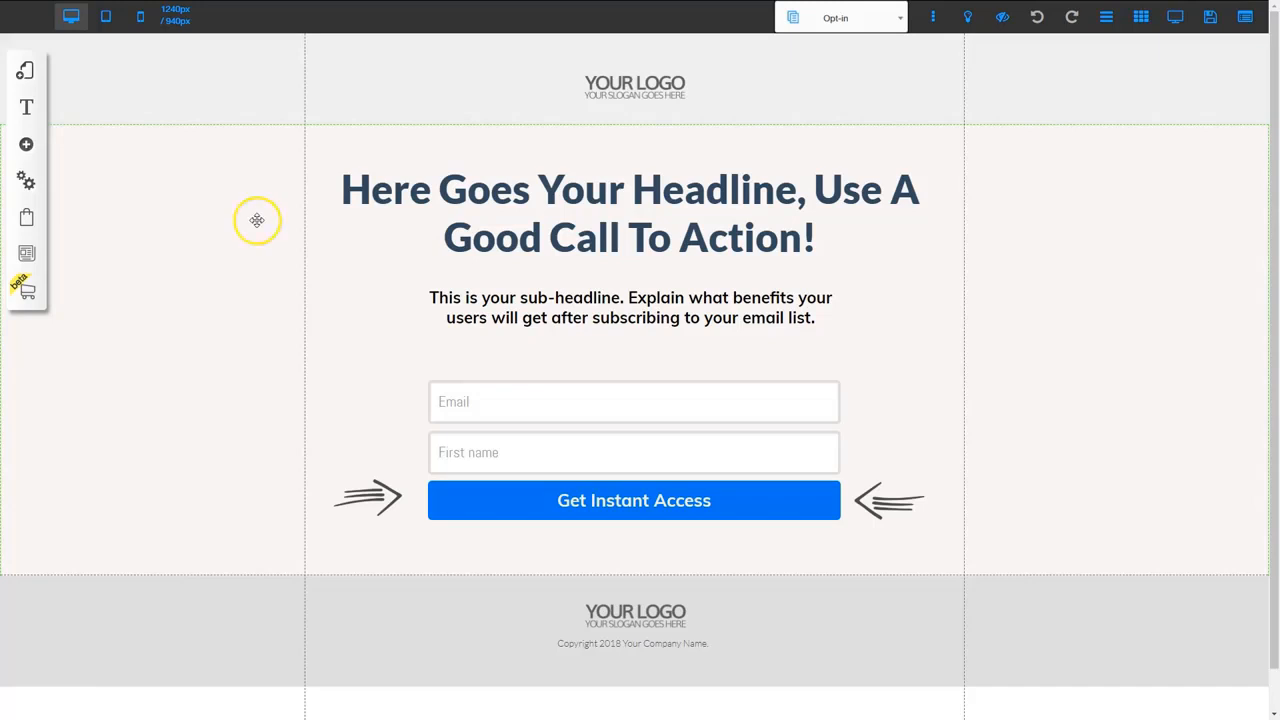
Connect the opt-in page's Email Marketing form to the Sales Letter Funnel list
left_click(595, 434)
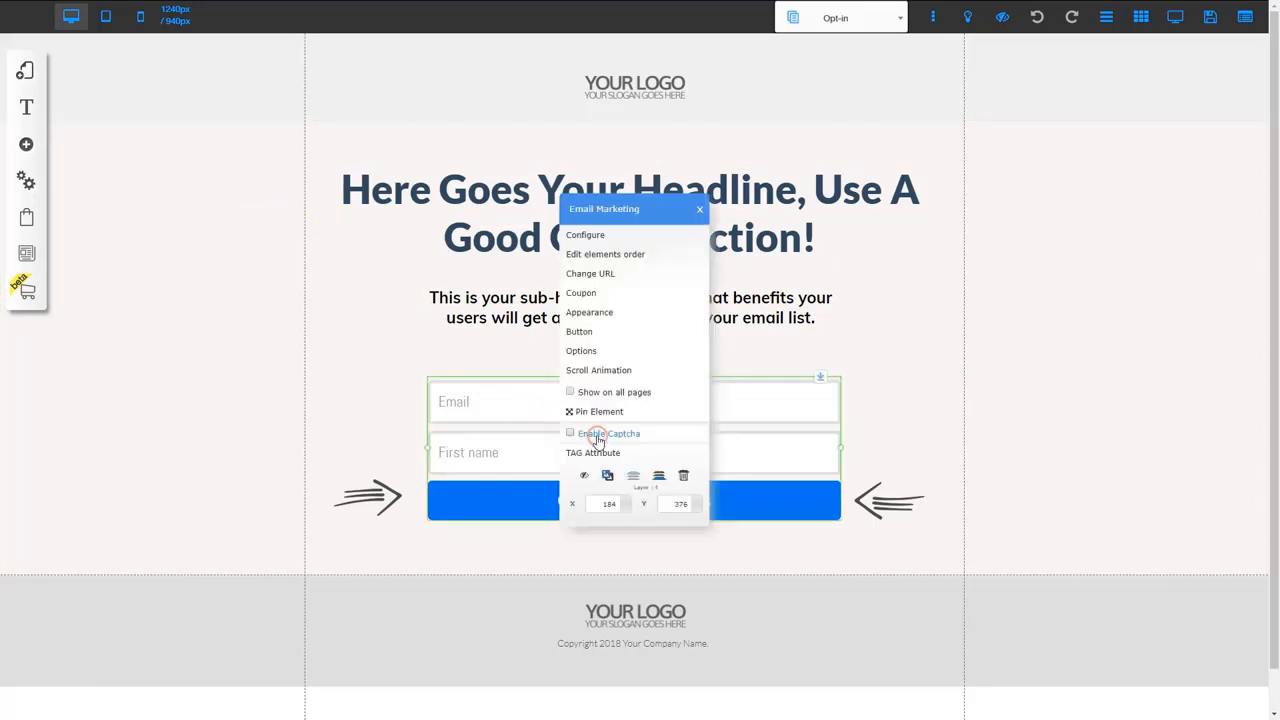
left_click(598, 234)
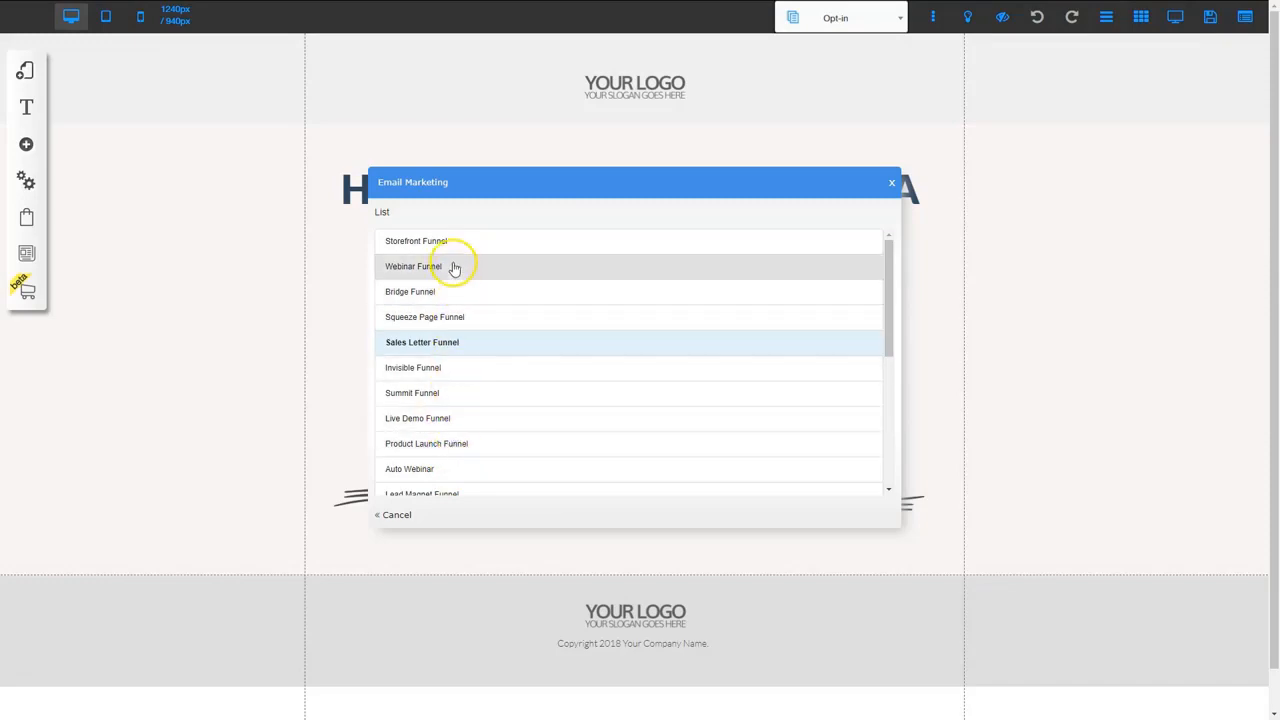
left_click(449, 344)
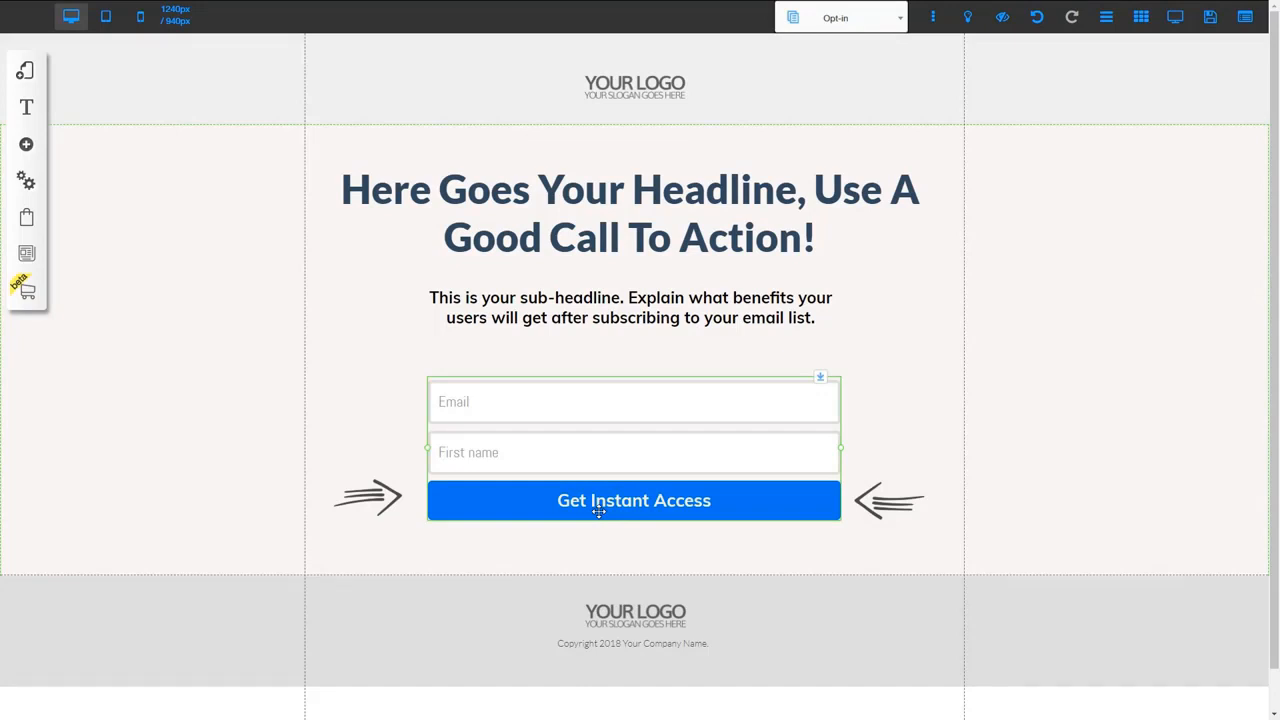
left_click(603, 460)
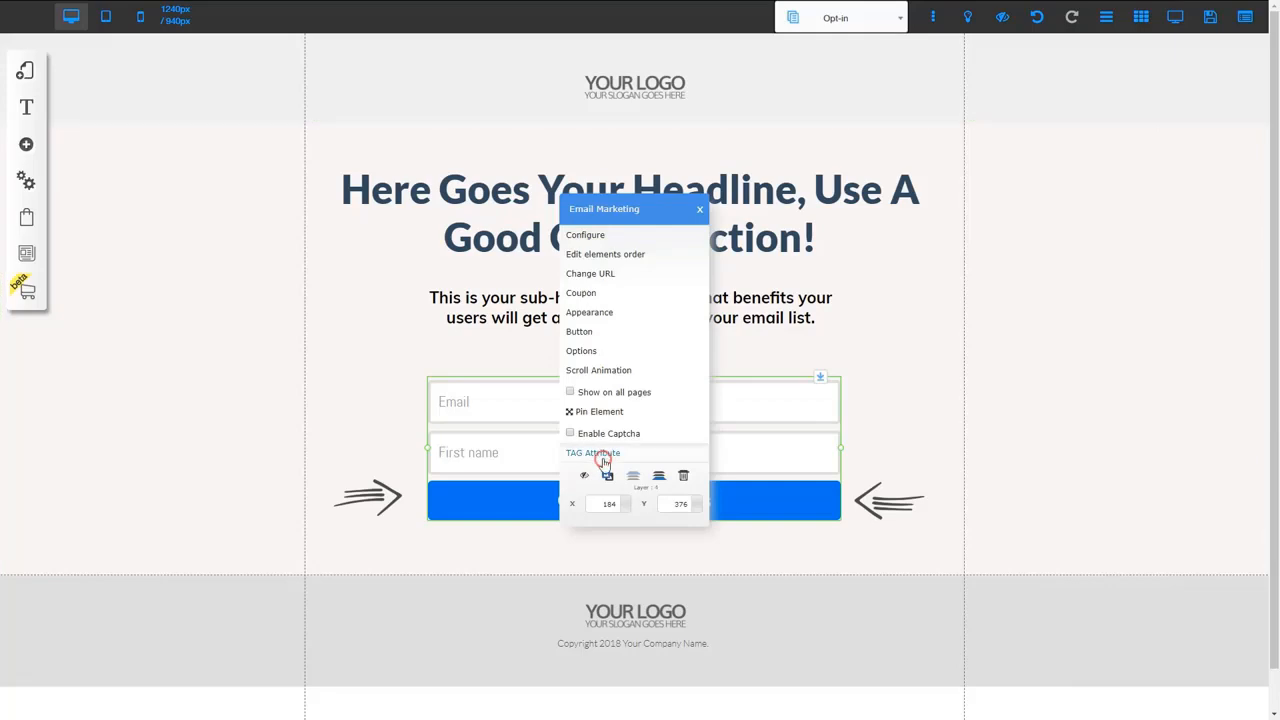
Send the form's unsubscribe confirmation to the Opt-in page and save the redirect URLs
left_click(591, 273)
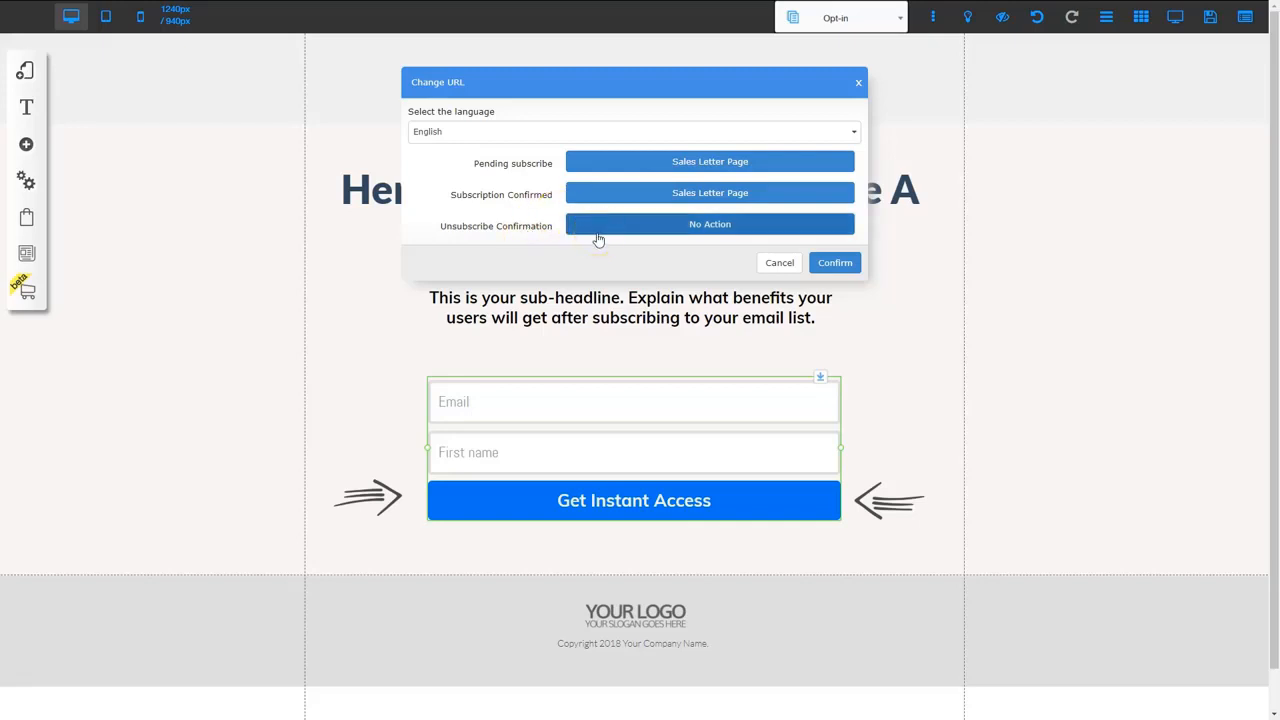
left_click(673, 227)
left_click(707, 50)
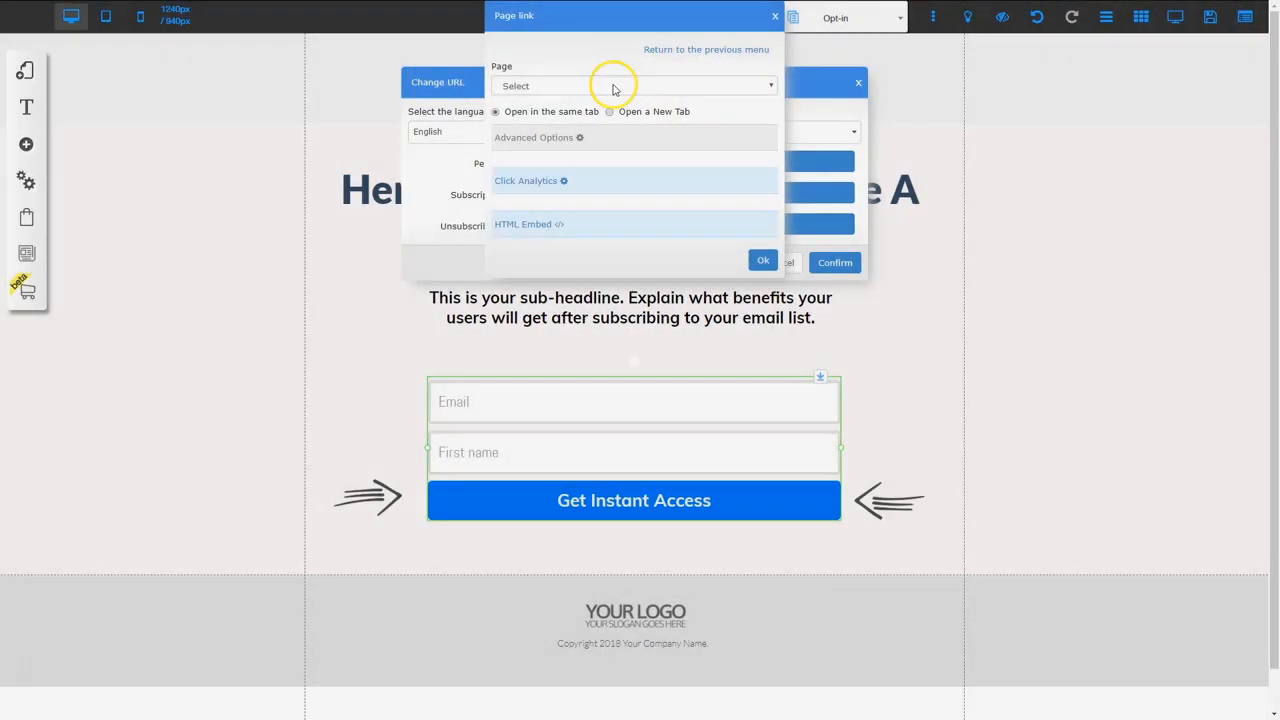
left_click(612, 86)
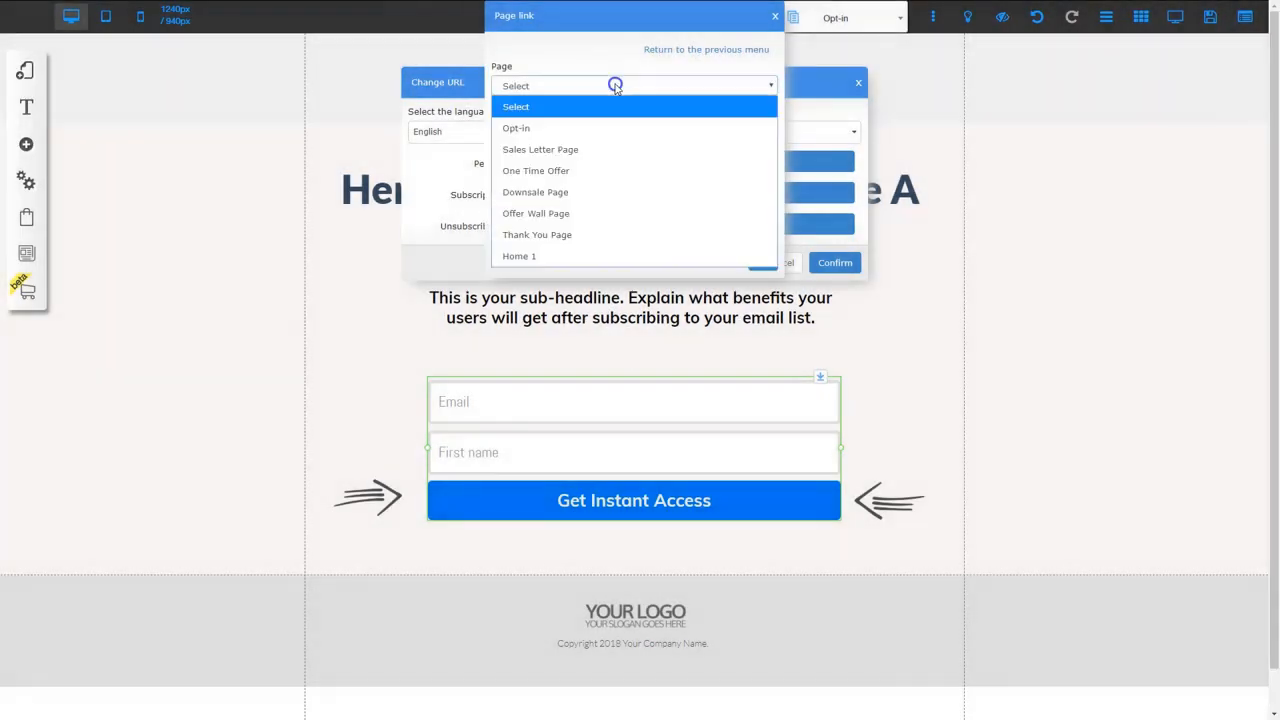
left_click(546, 130)
left_click(762, 261)
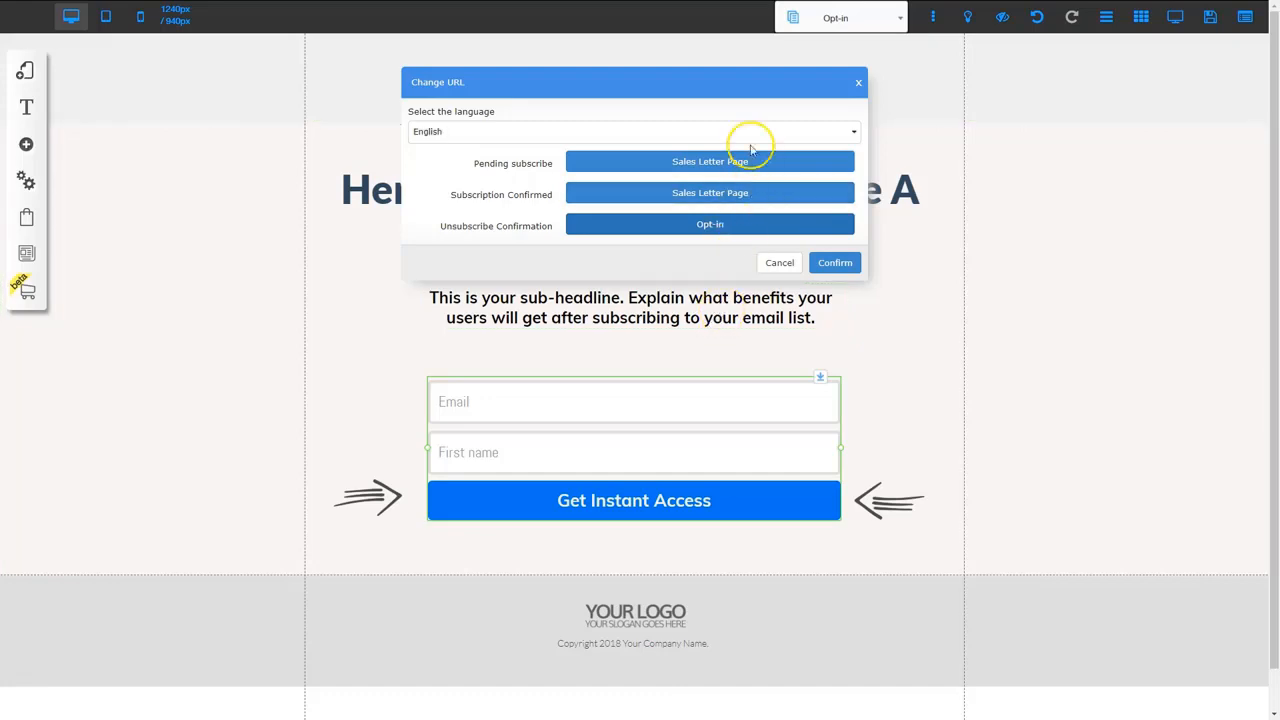
left_click(837, 263)
left_click(697, 405)
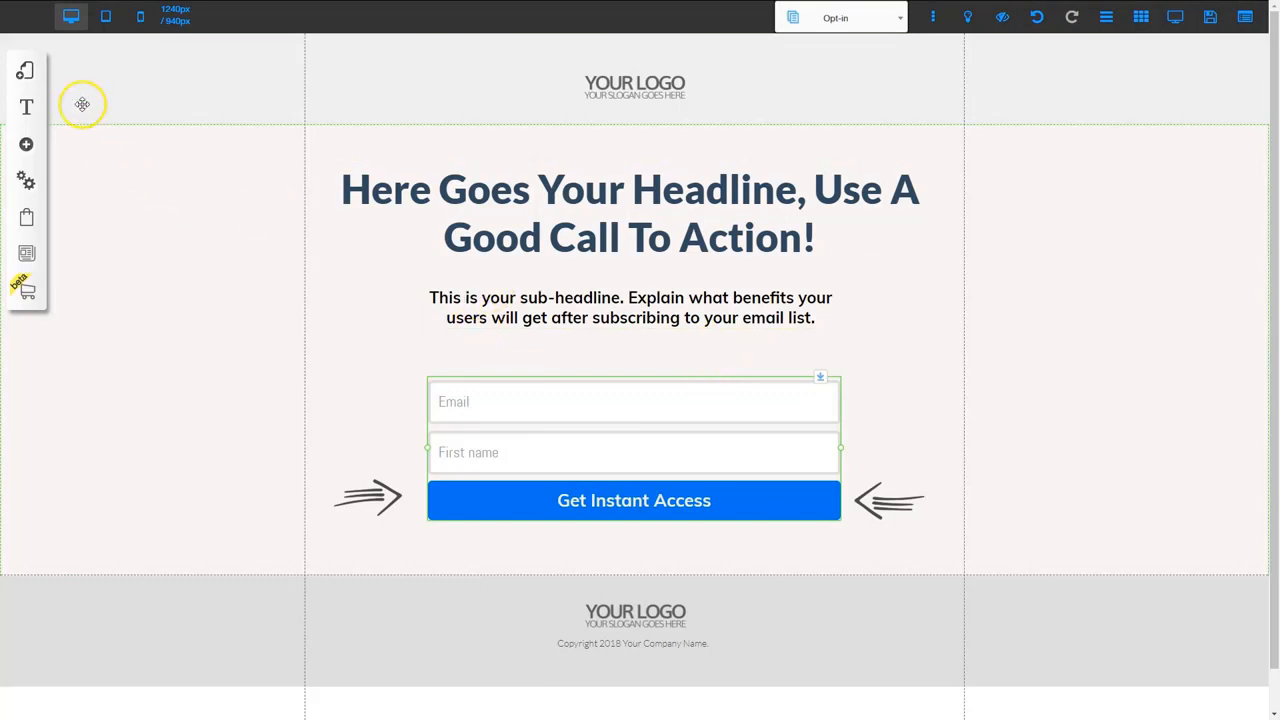
Switch to the Sales Letter Page and scroll to its 'I Want It Now' offer at $9,97
left_click(33, 75)
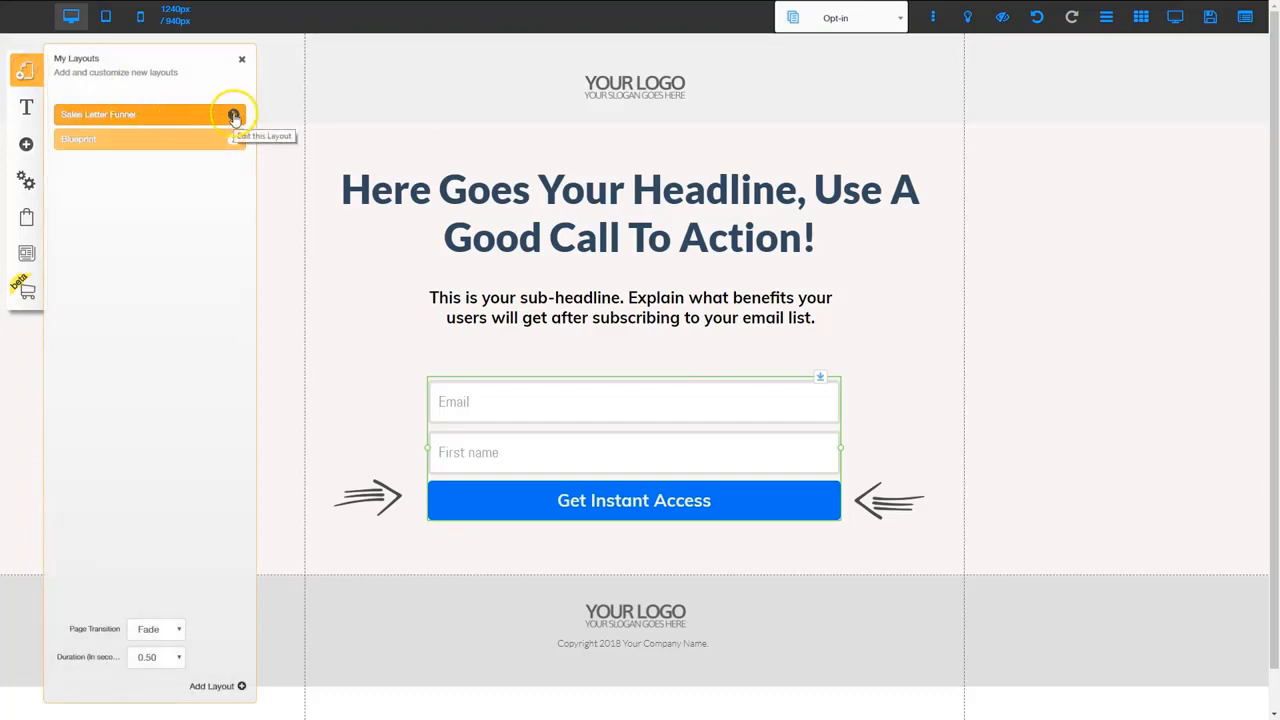
left_click(233, 114)
left_click(106, 228)
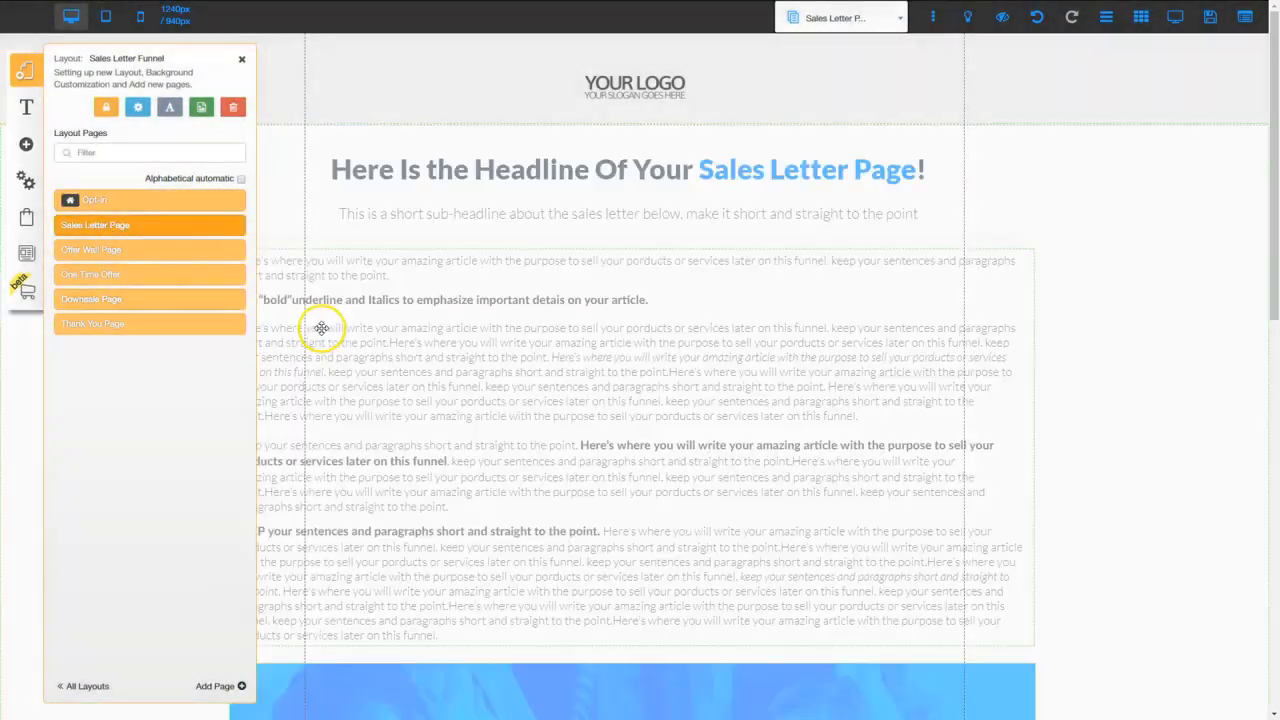
left_click(553, 340)
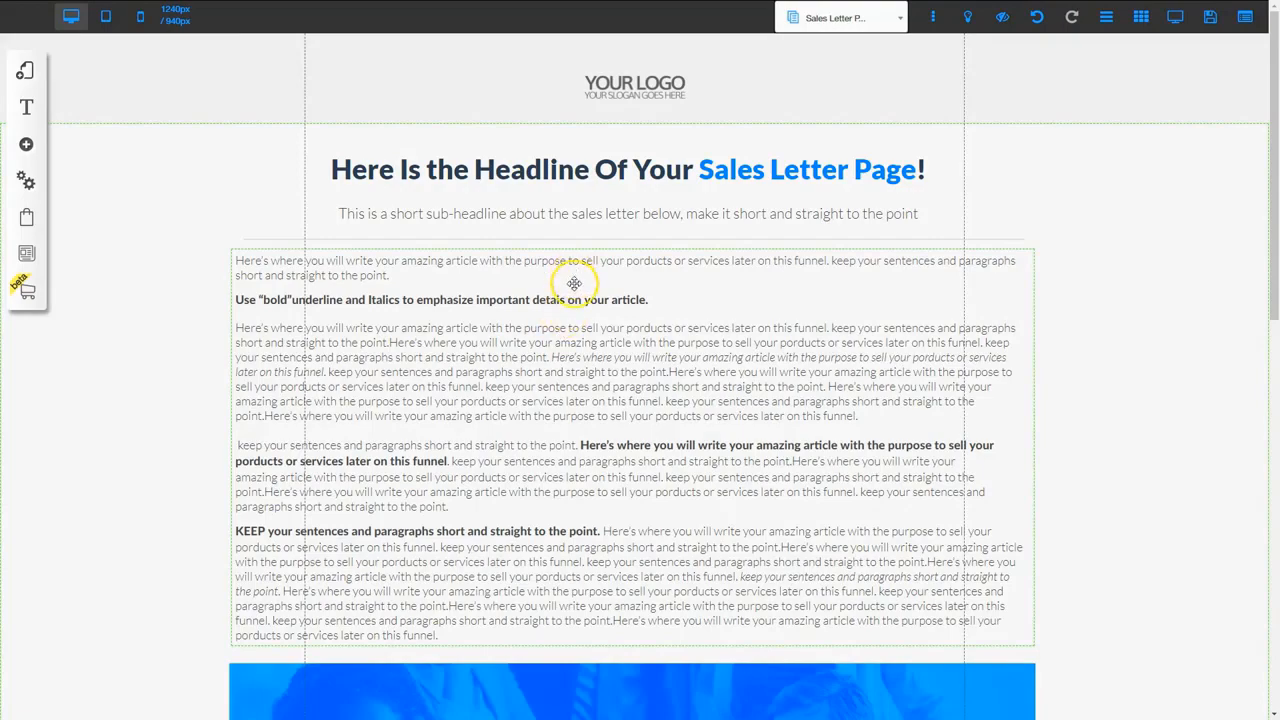
left_click(569, 385)
scroll(569, 385, "down", 8)
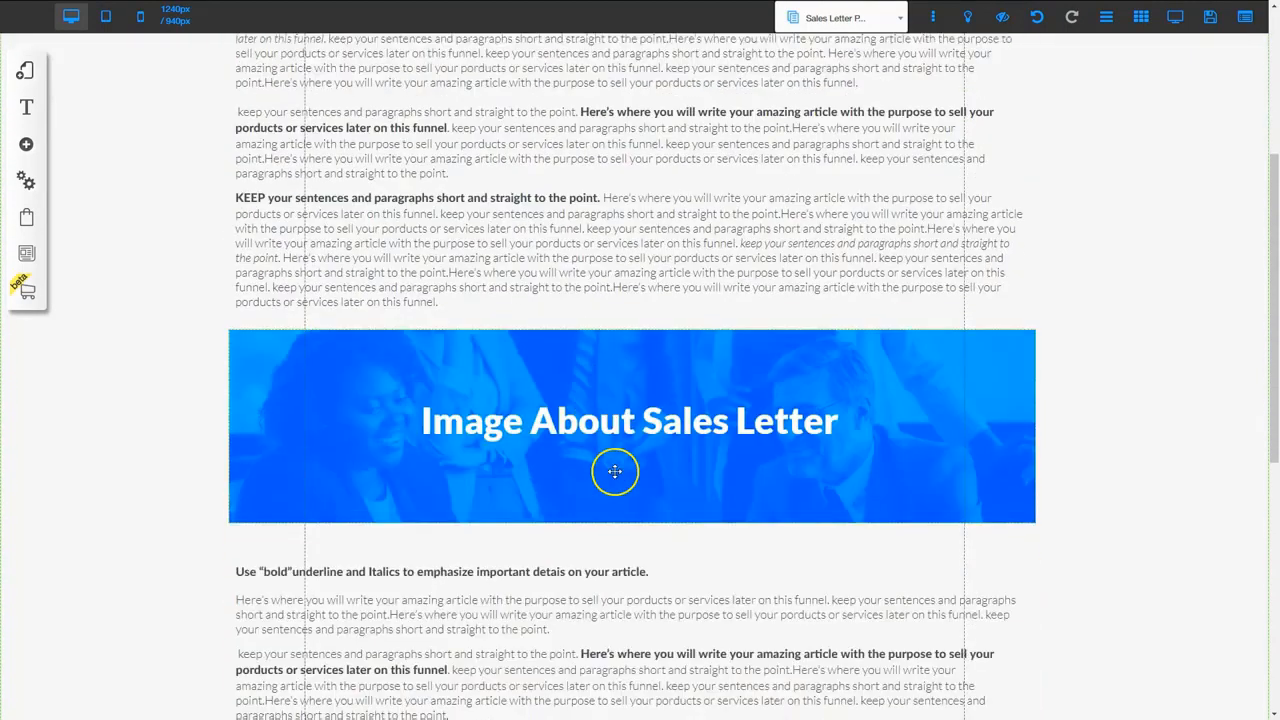
scroll(619, 486, "down", 2)
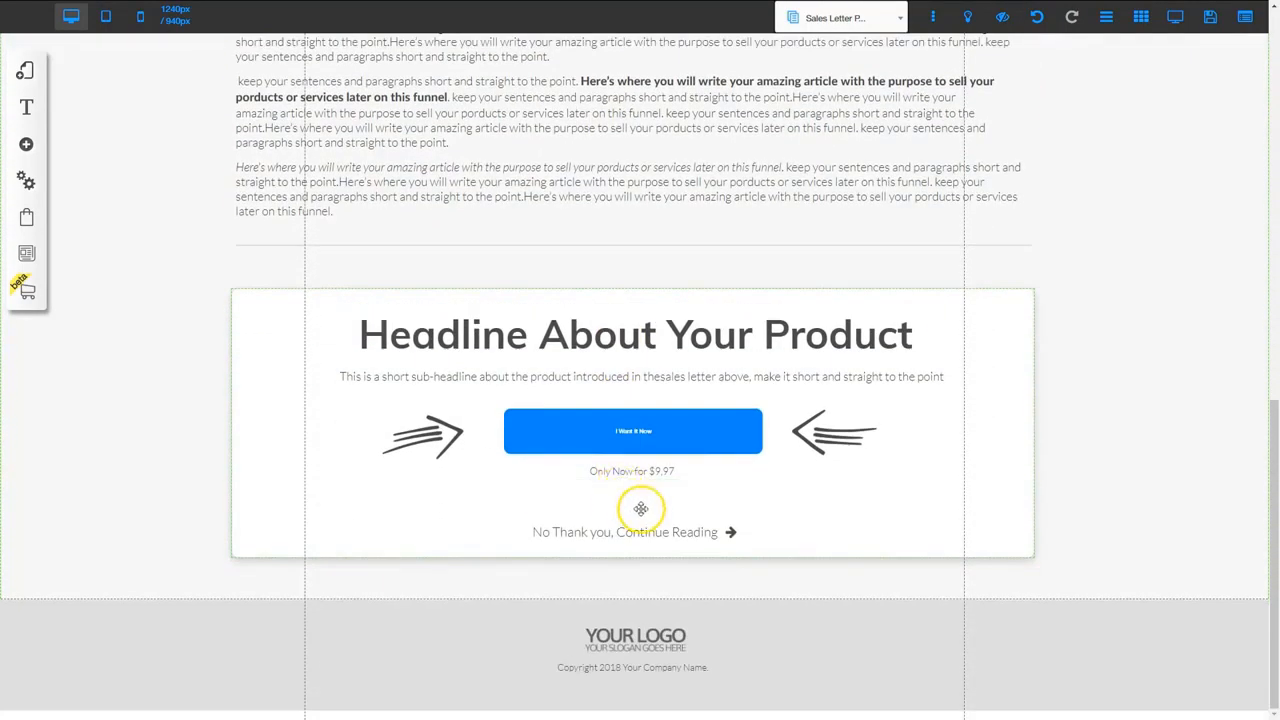
left_click(636, 434)
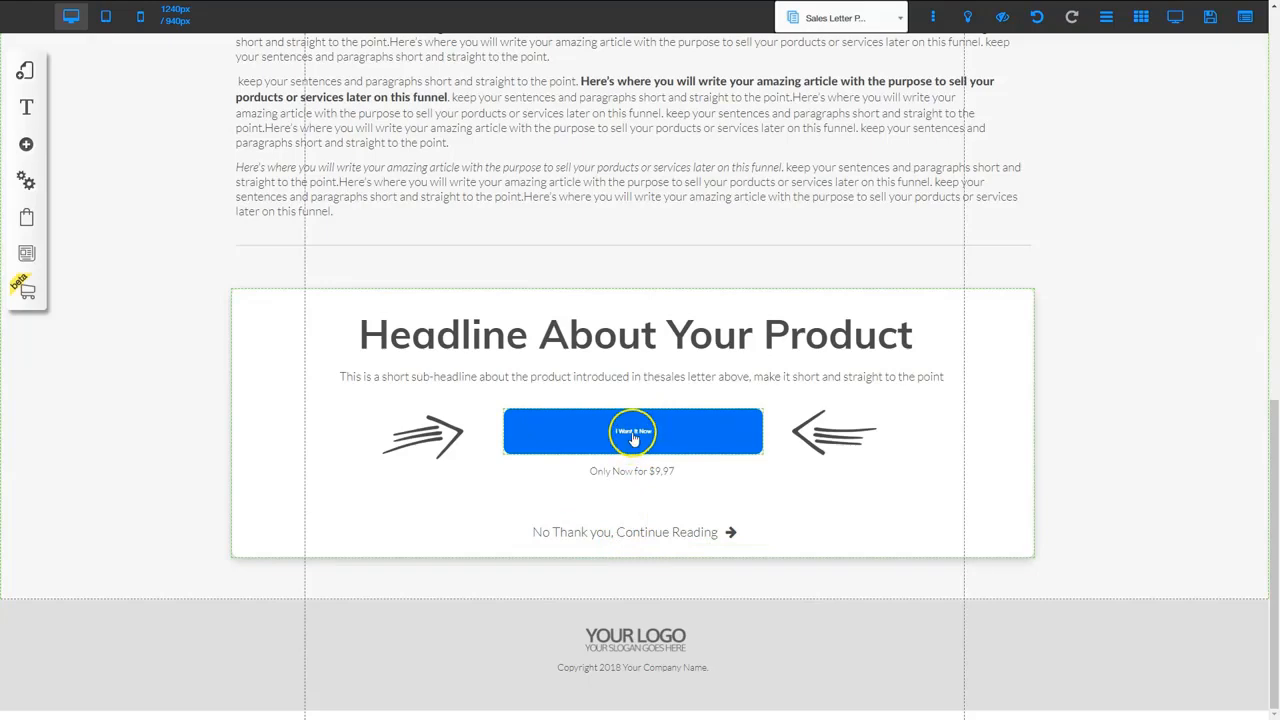
Link the 'I Want It Now' button's action to the One Time Offer page
left_click(632, 438)
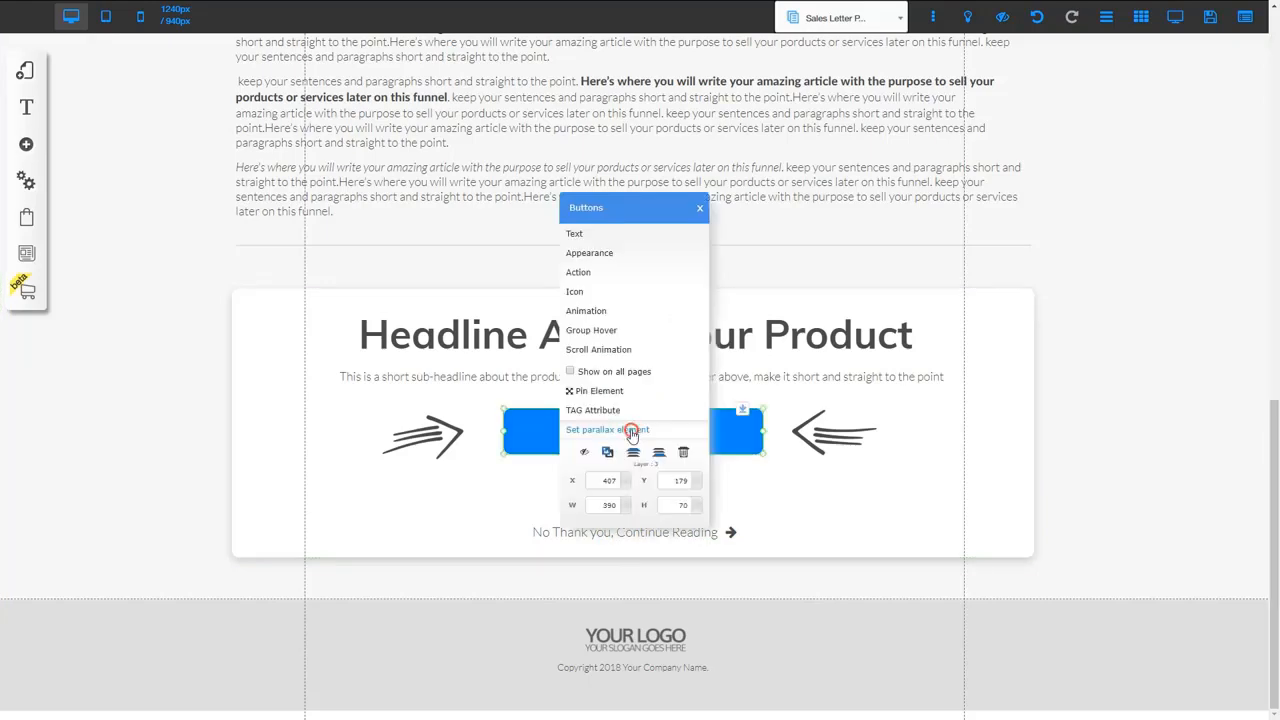
left_click(611, 275)
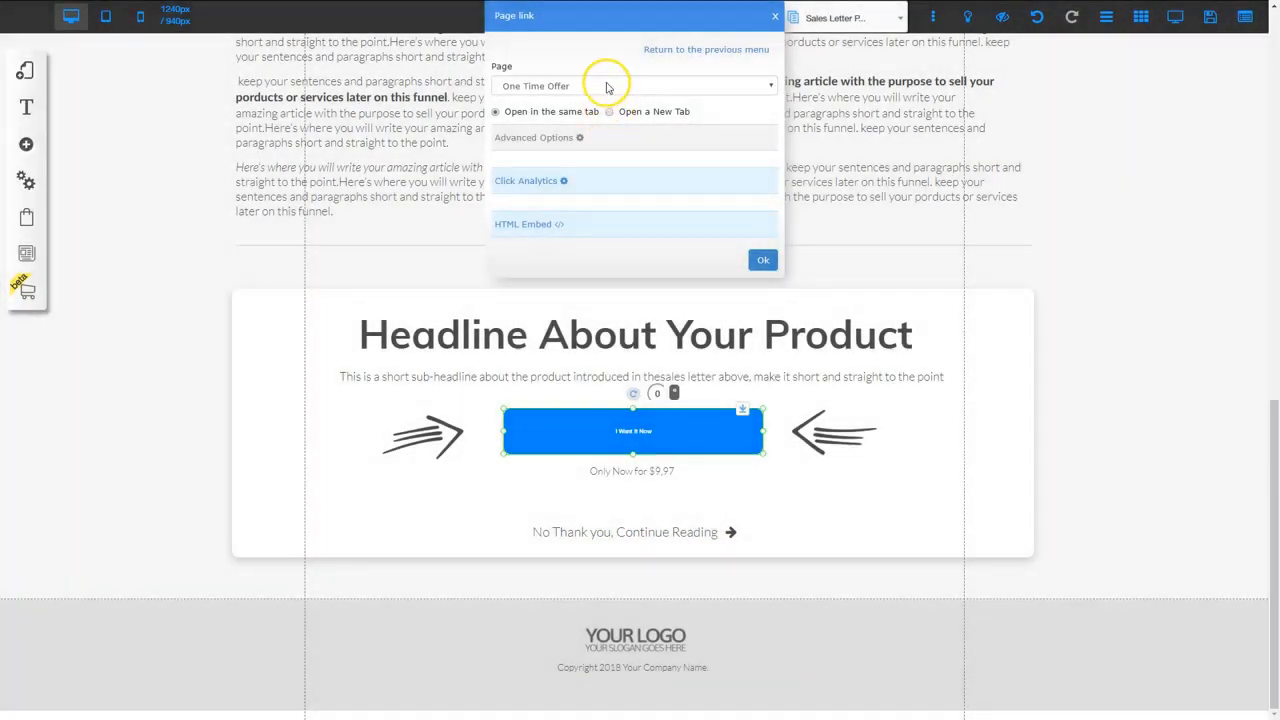
left_click(606, 87)
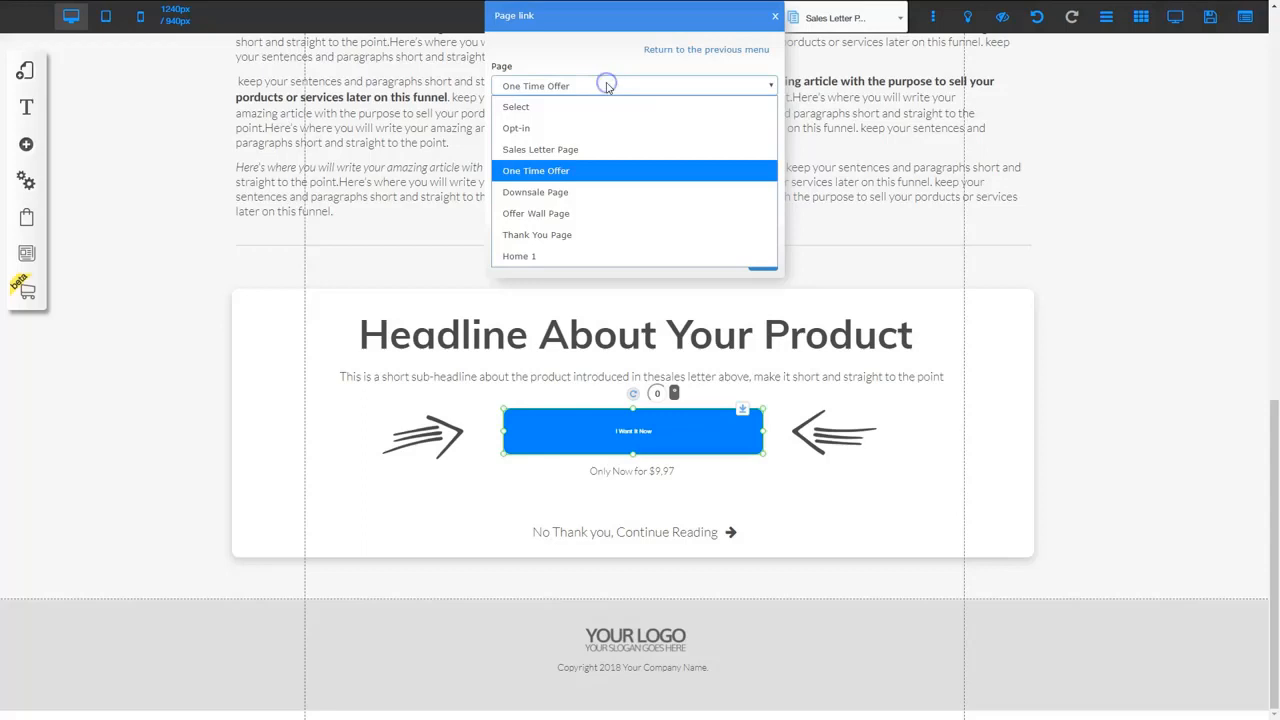
left_click(560, 172)
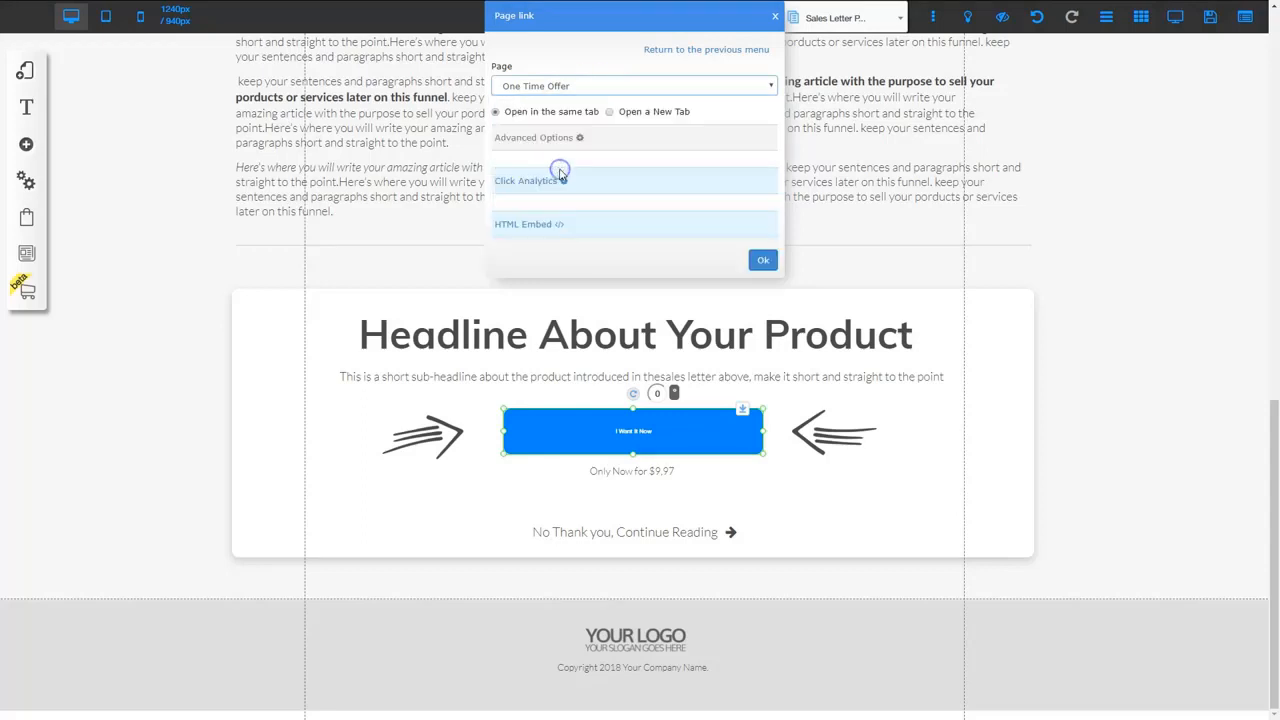
left_click(764, 262)
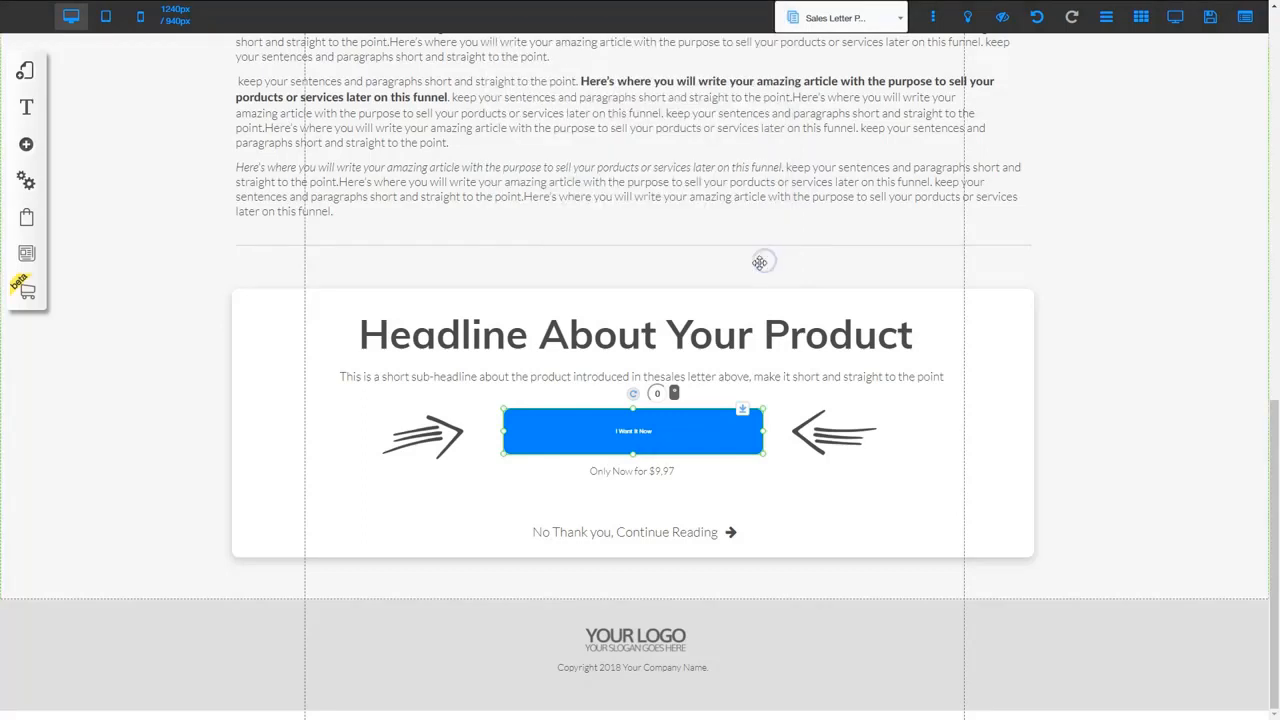
left_click(609, 528)
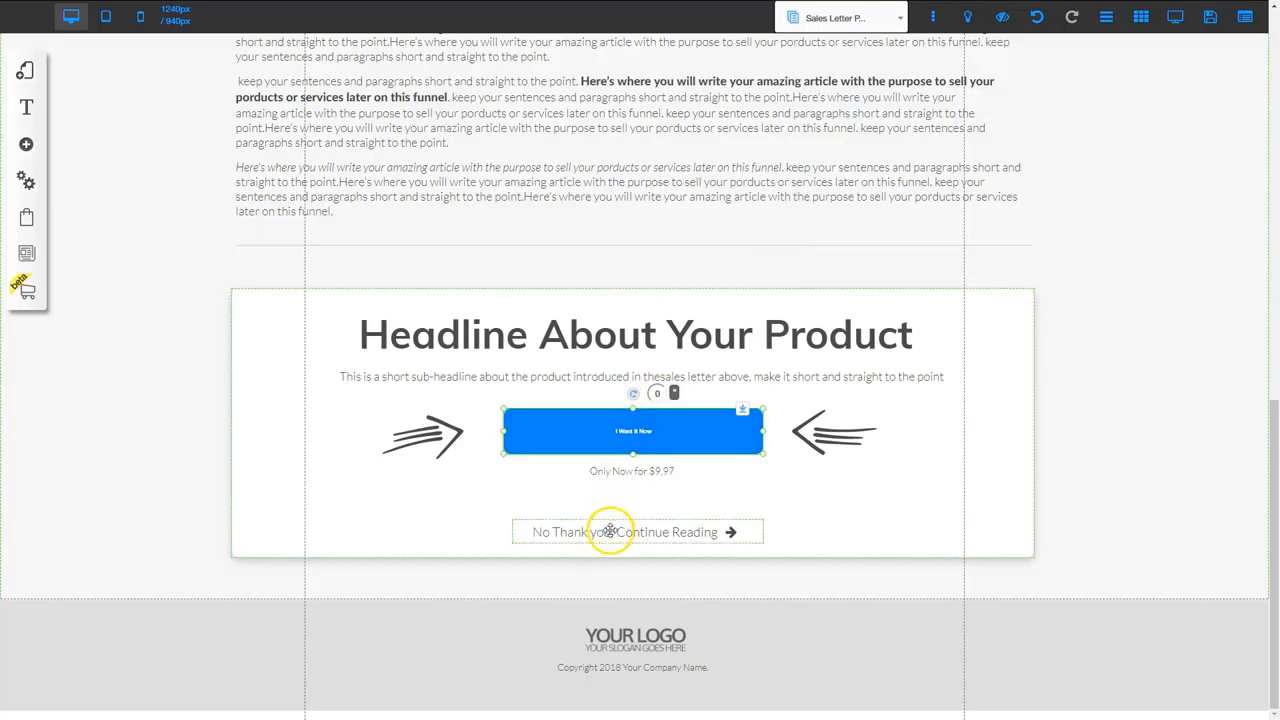
Link the 'No Thank you, Continue Reading' text to the Downsale Page
double_click(526, 530)
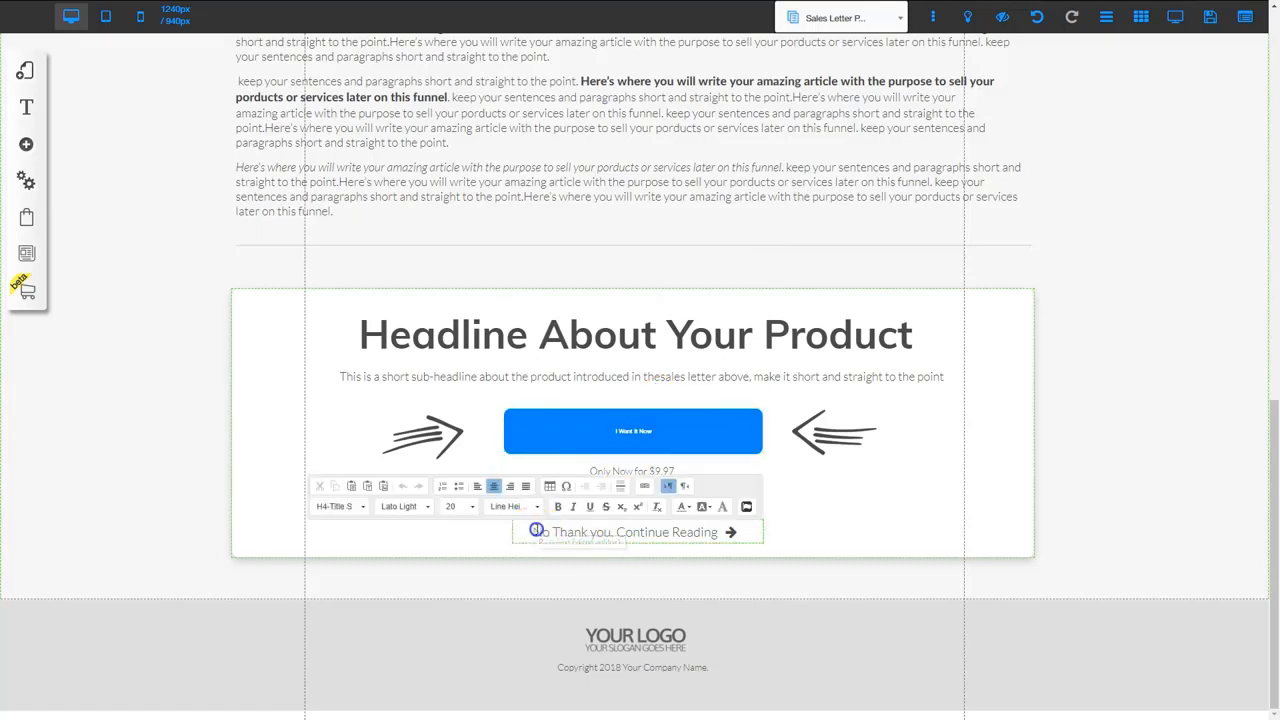
left_click_drag(532, 530, 590, 530)
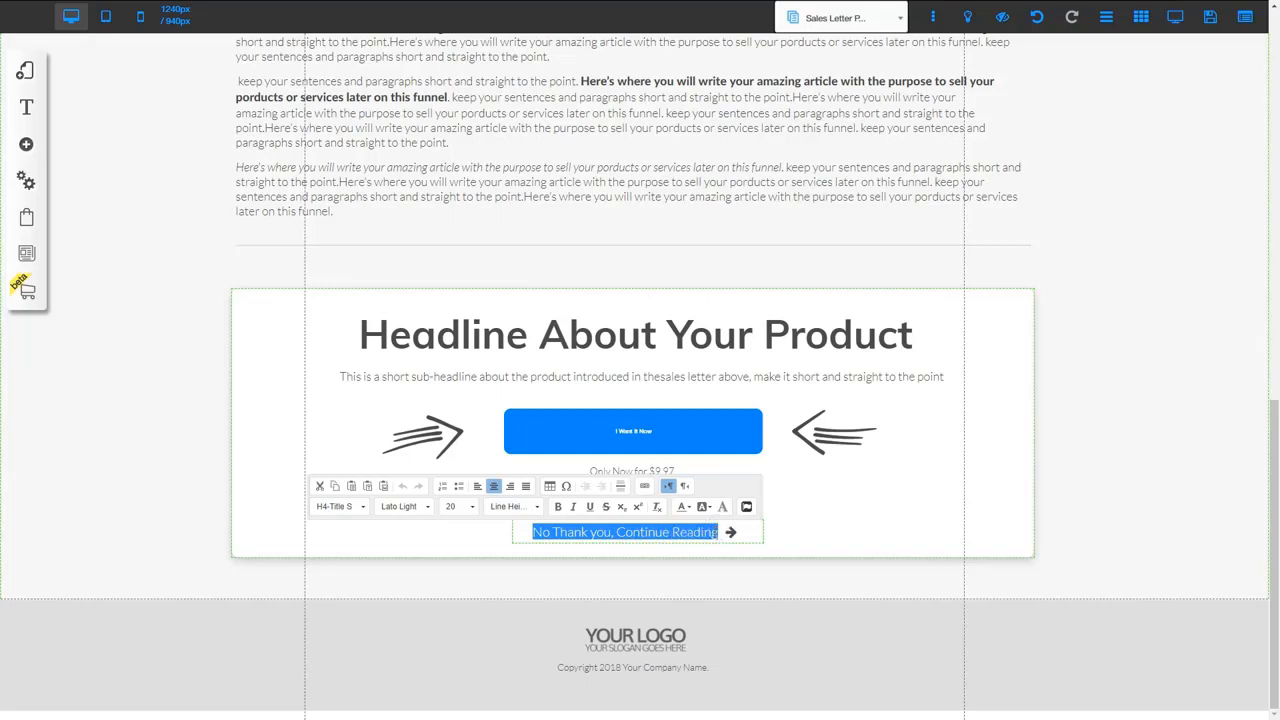
left_click(645, 487)
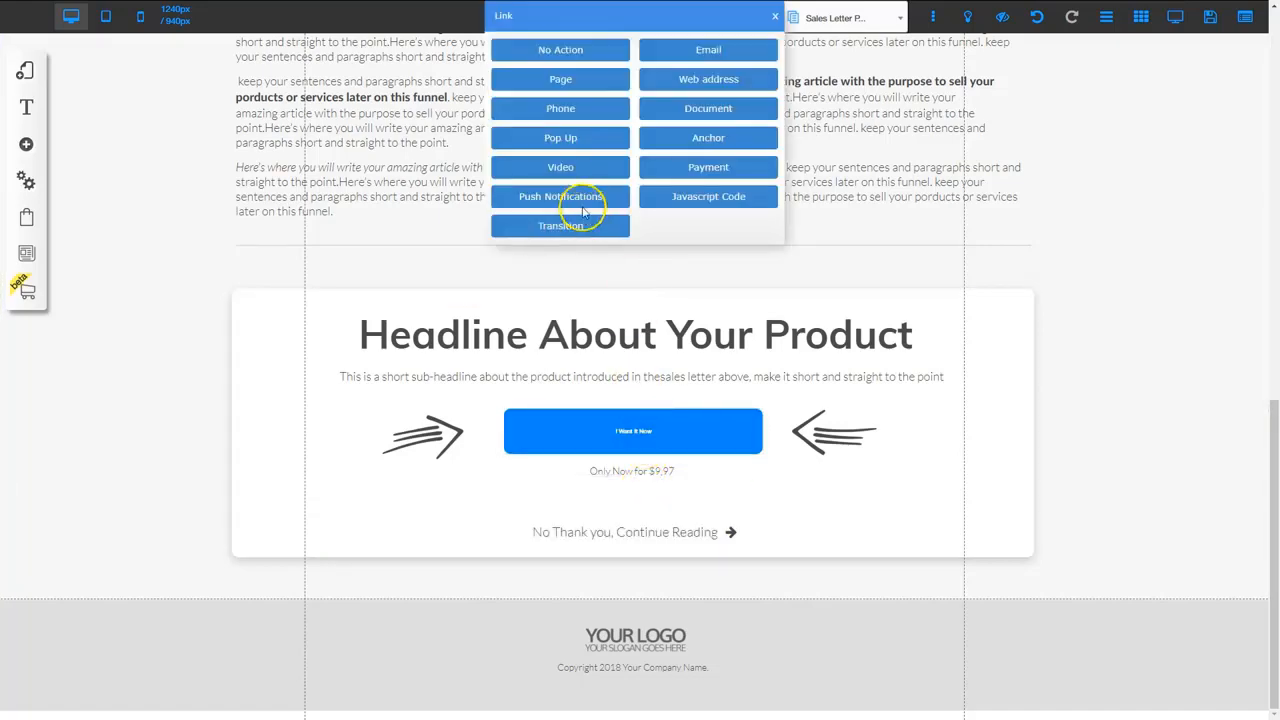
left_click(561, 80)
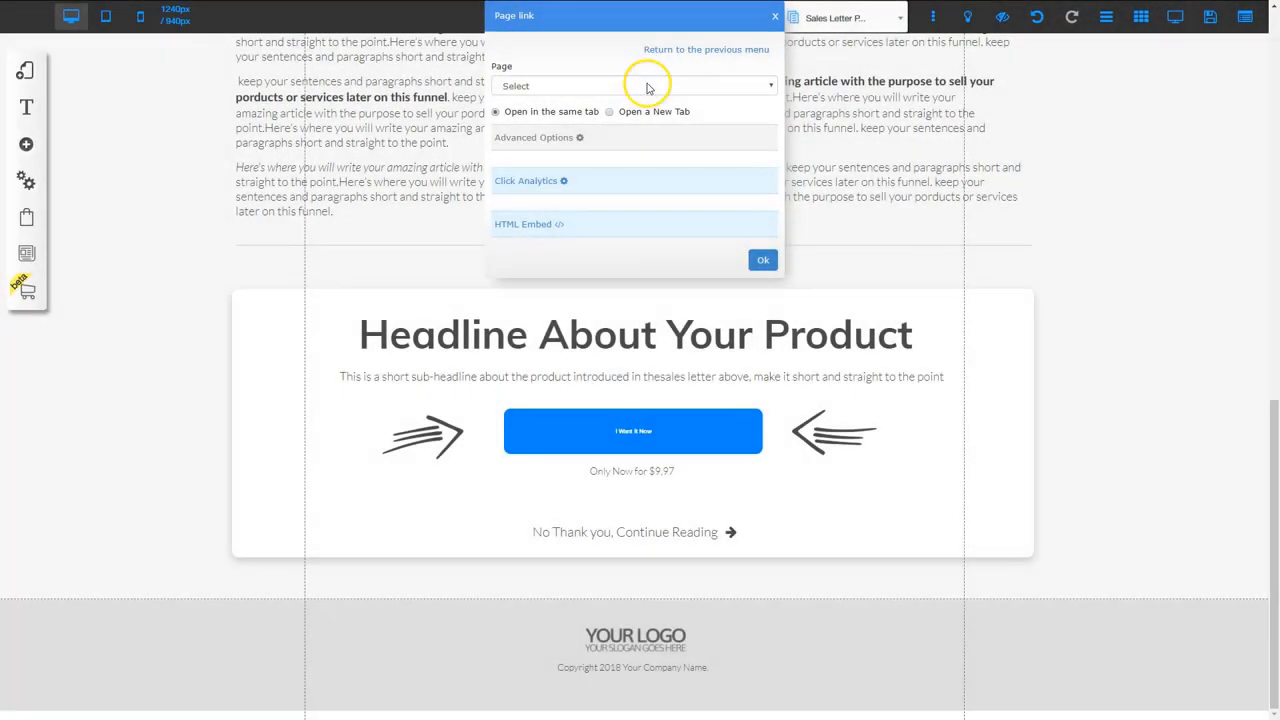
left_click(648, 86)
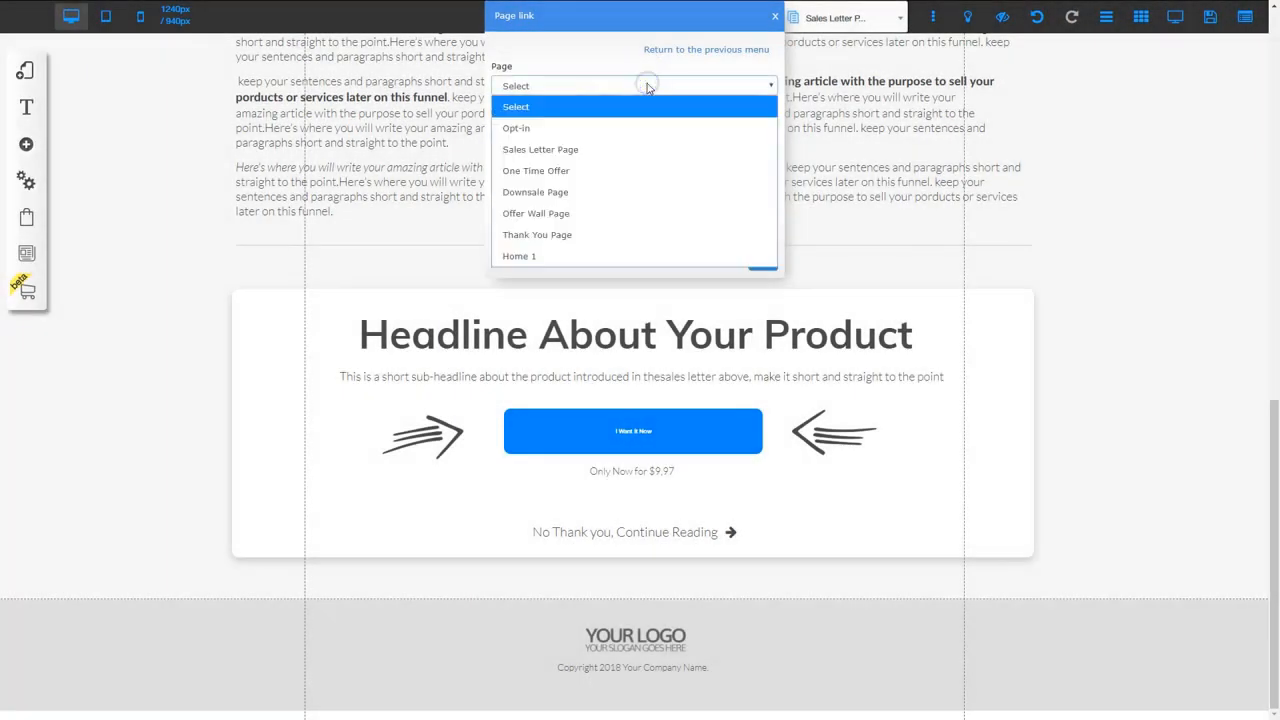
left_click(569, 180)
left_click(567, 192)
left_click(567, 192)
left_click(762, 261)
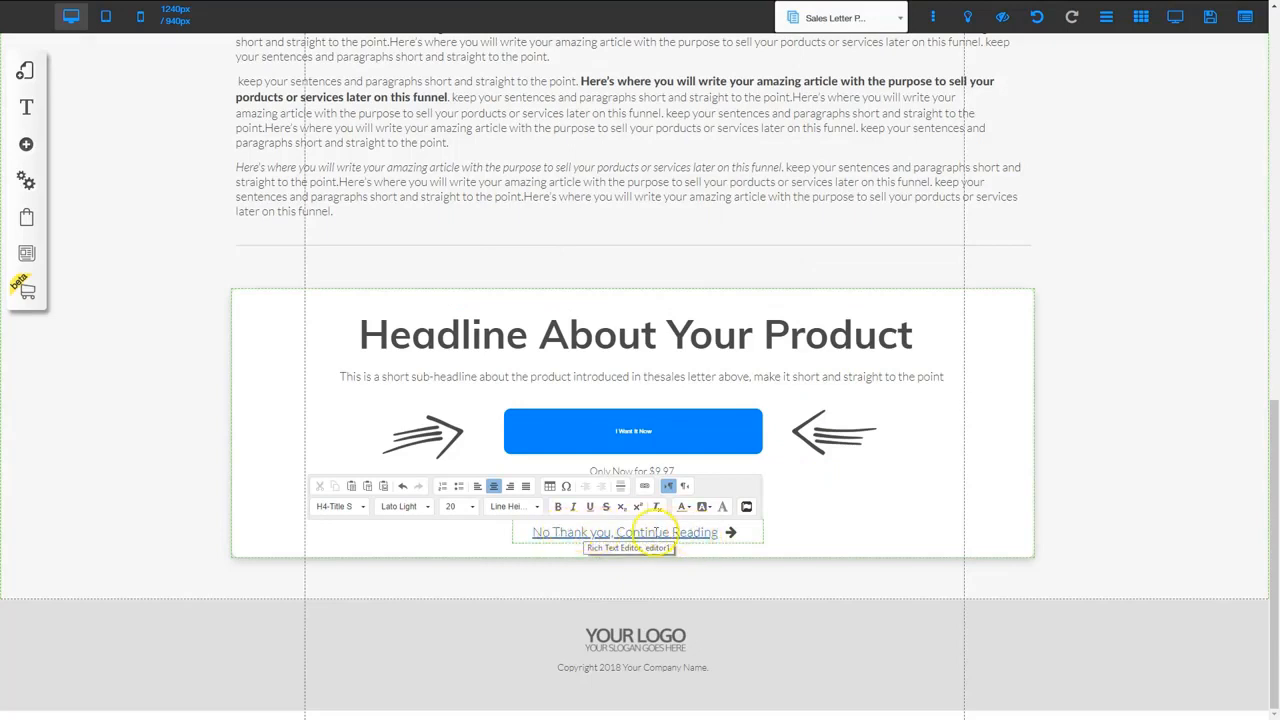
left_click(816, 530)
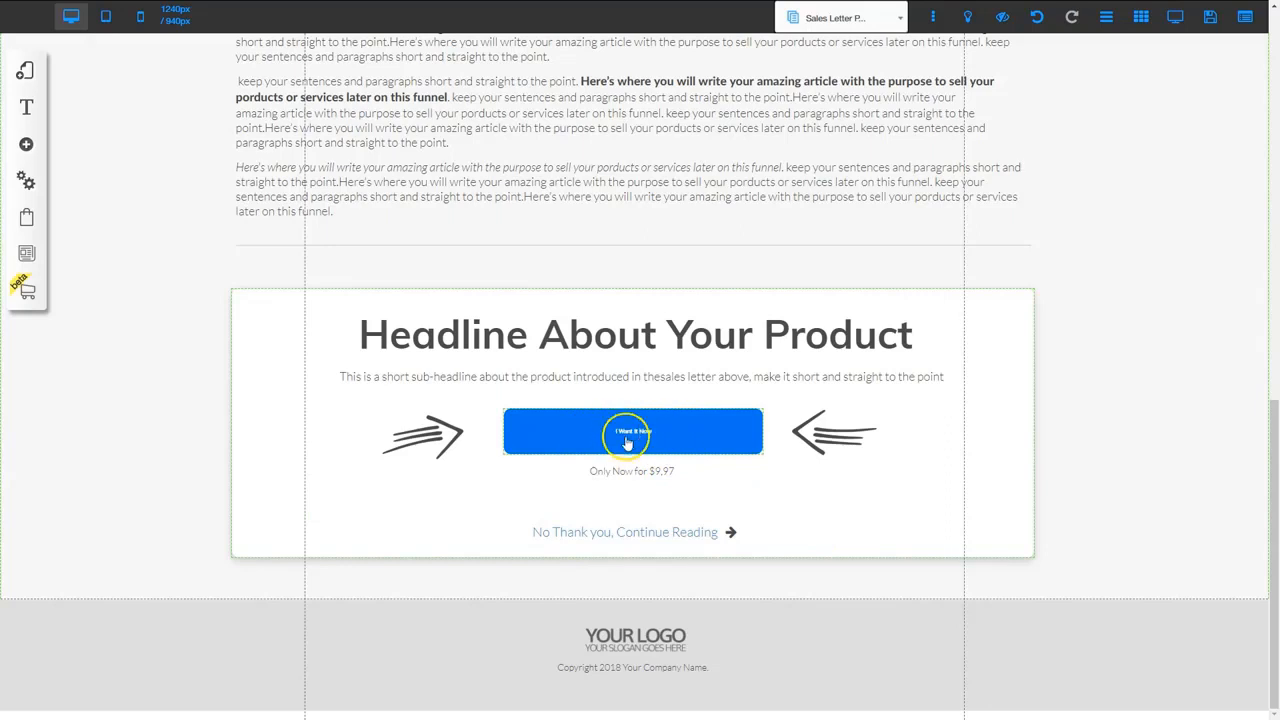
left_click(622, 528)
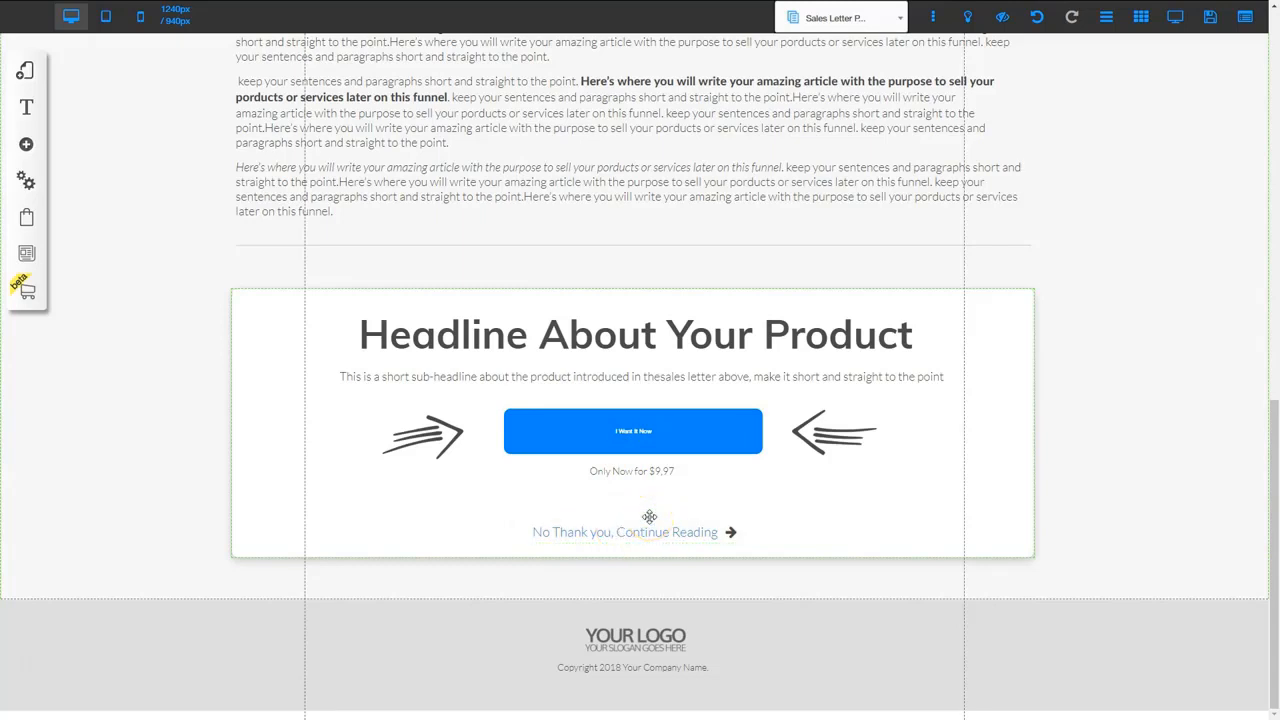
Register and save the site as 'salesletterpage', then list the Sales Letter Funnel's pages
left_click(1210, 18)
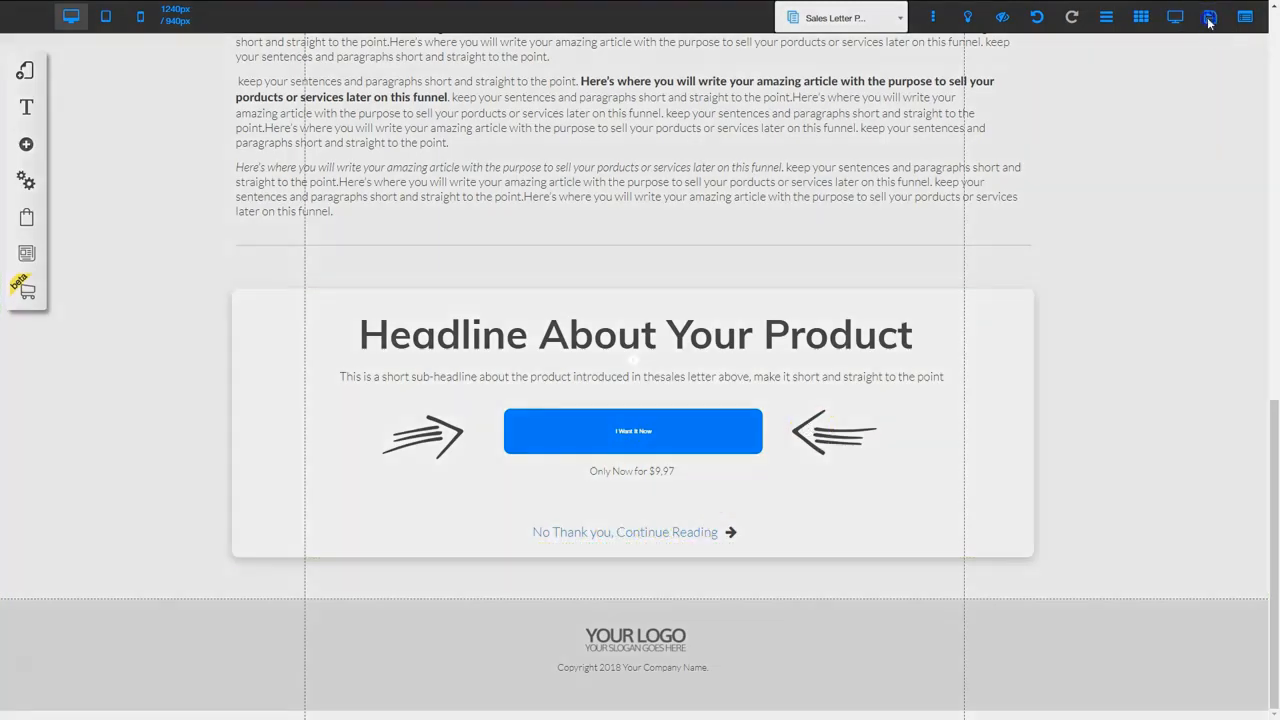
left_click(698, 379)
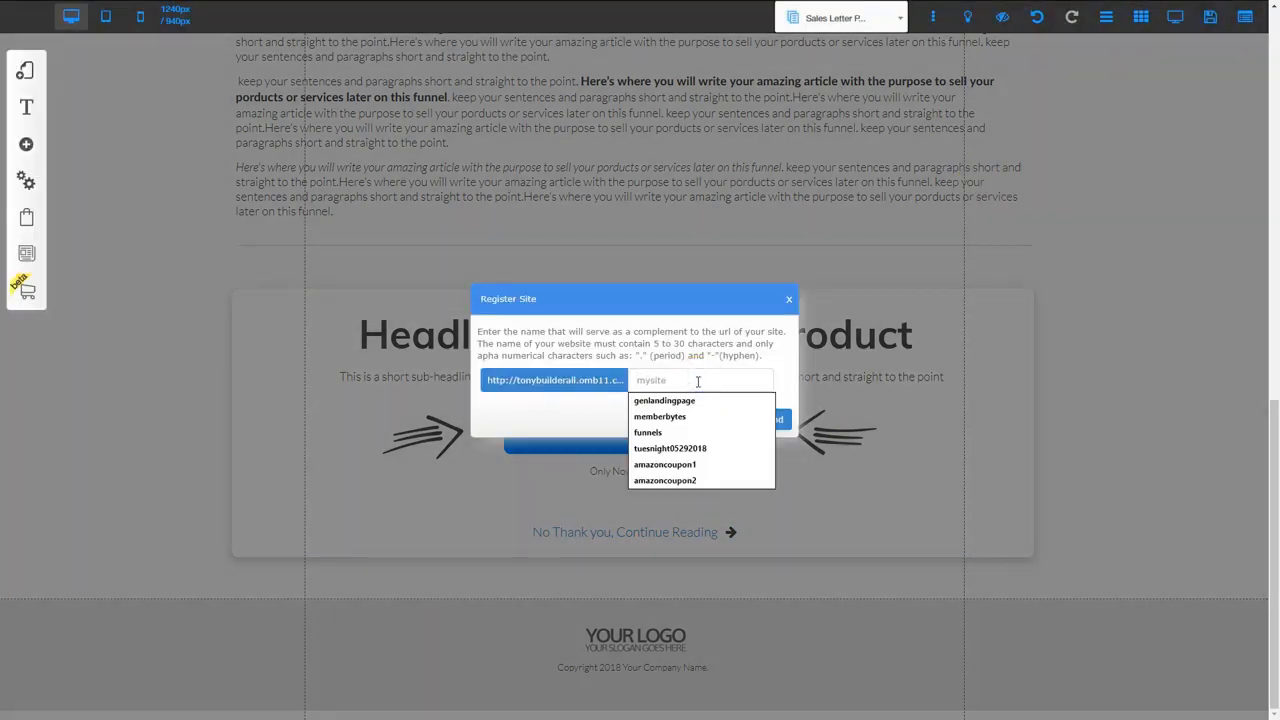
type("salesletterpage")
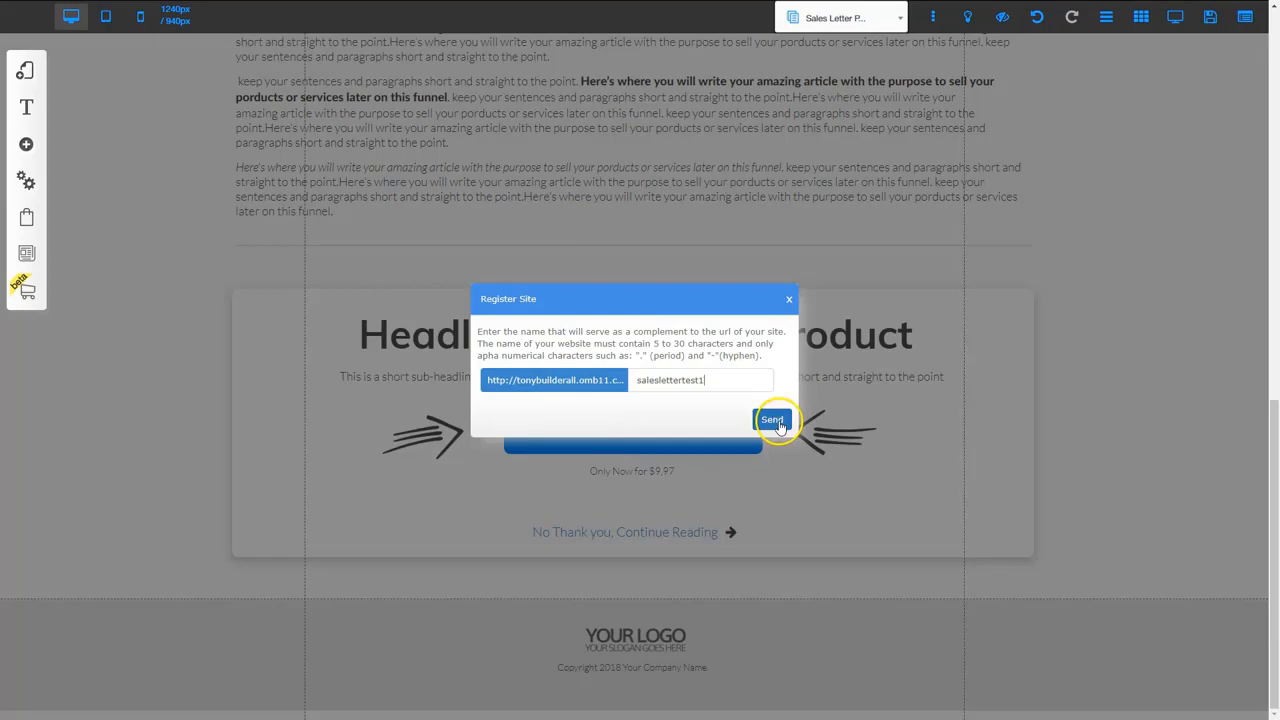
left_click(780, 422)
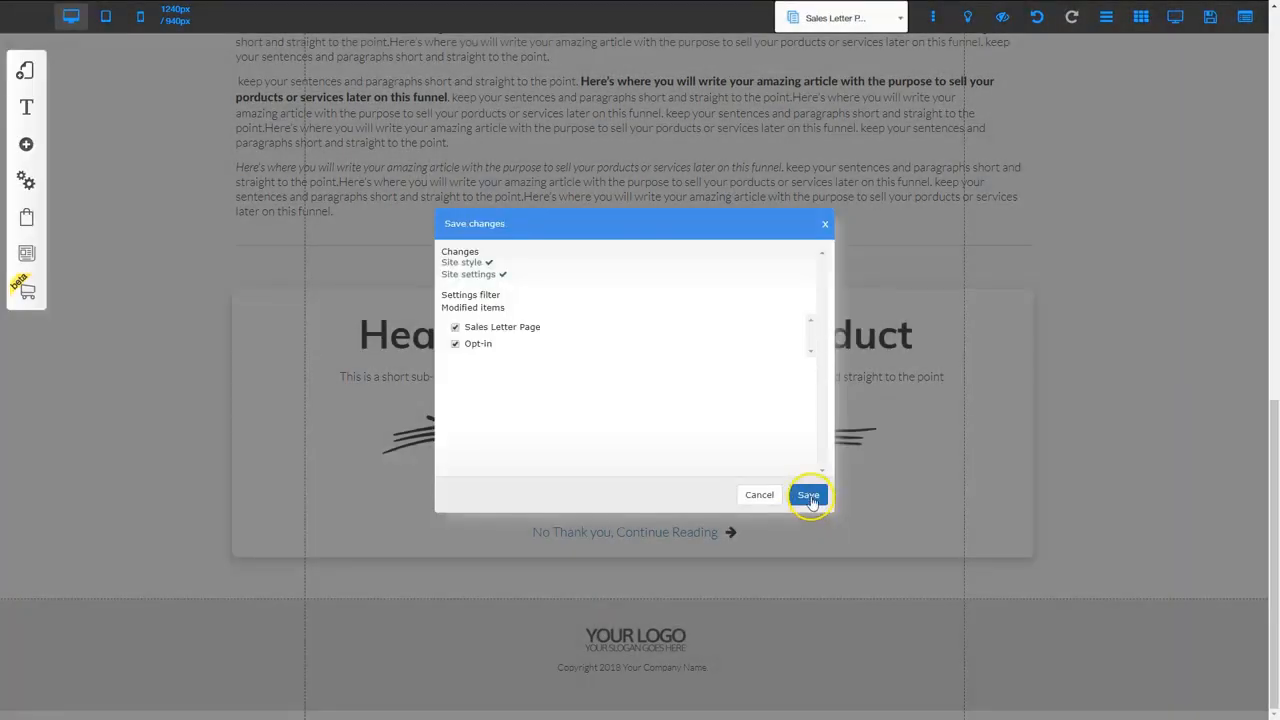
left_click(808, 496)
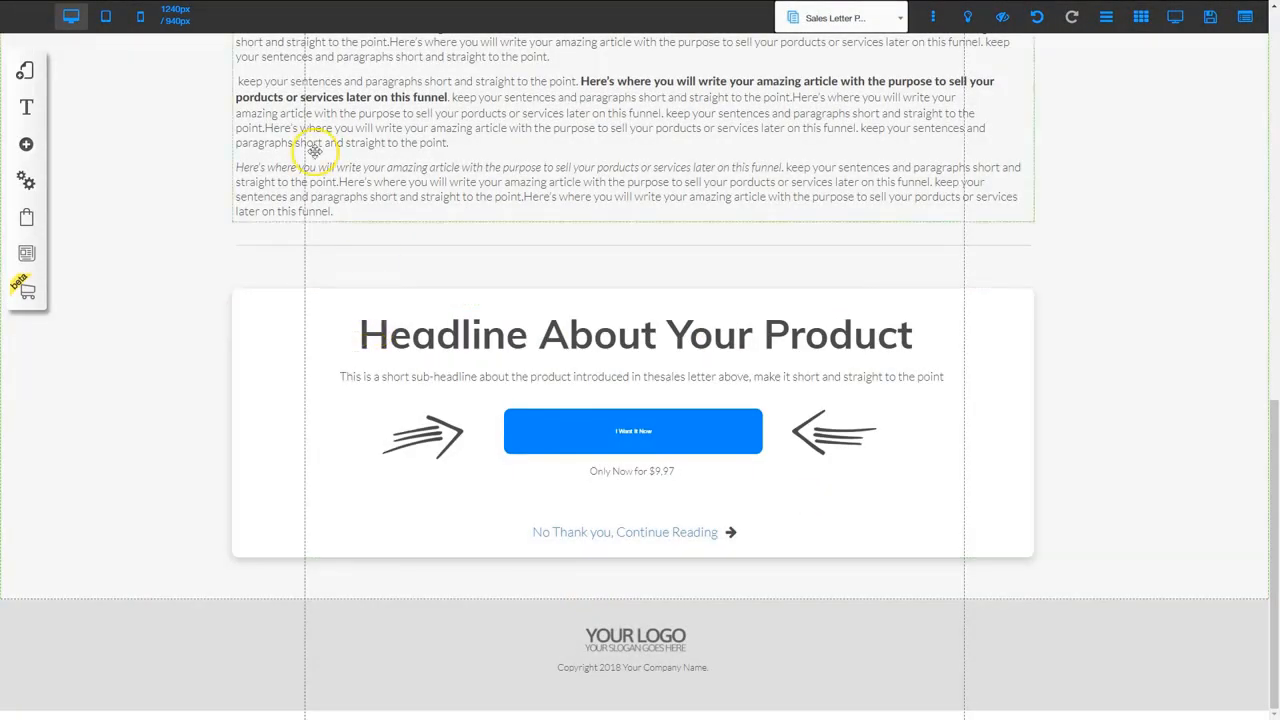
left_click(25, 70)
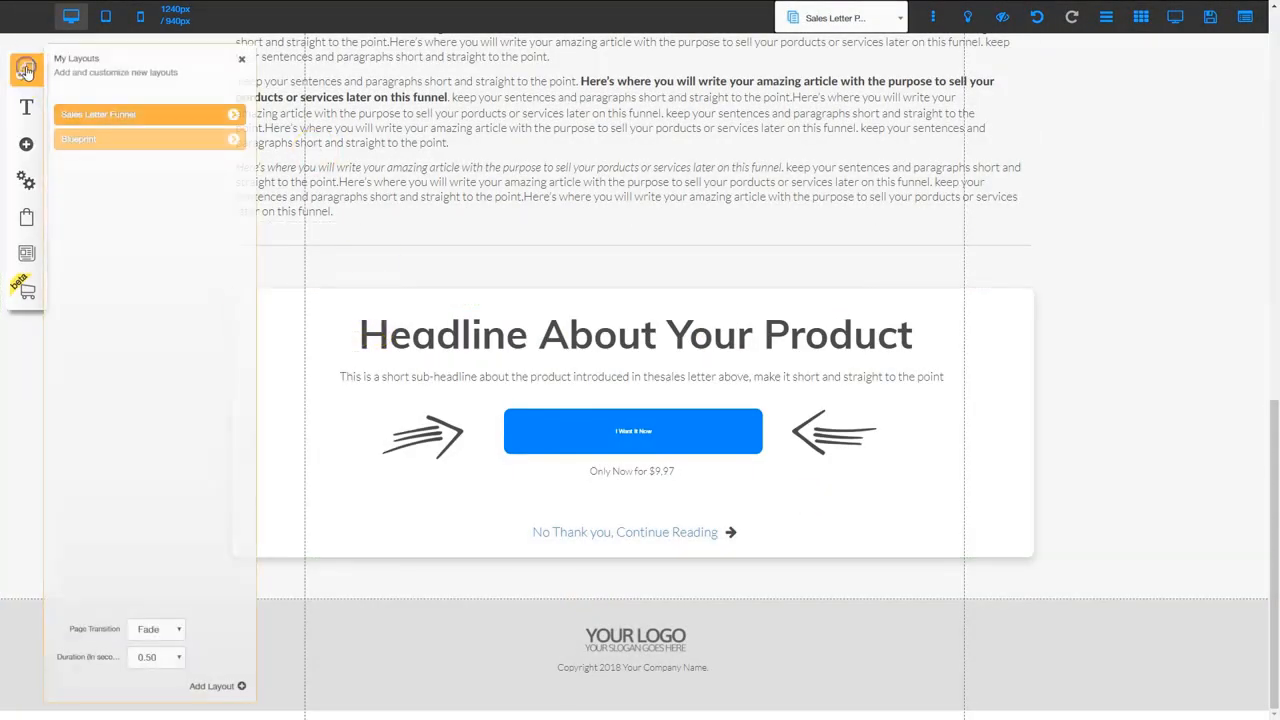
left_click(234, 116)
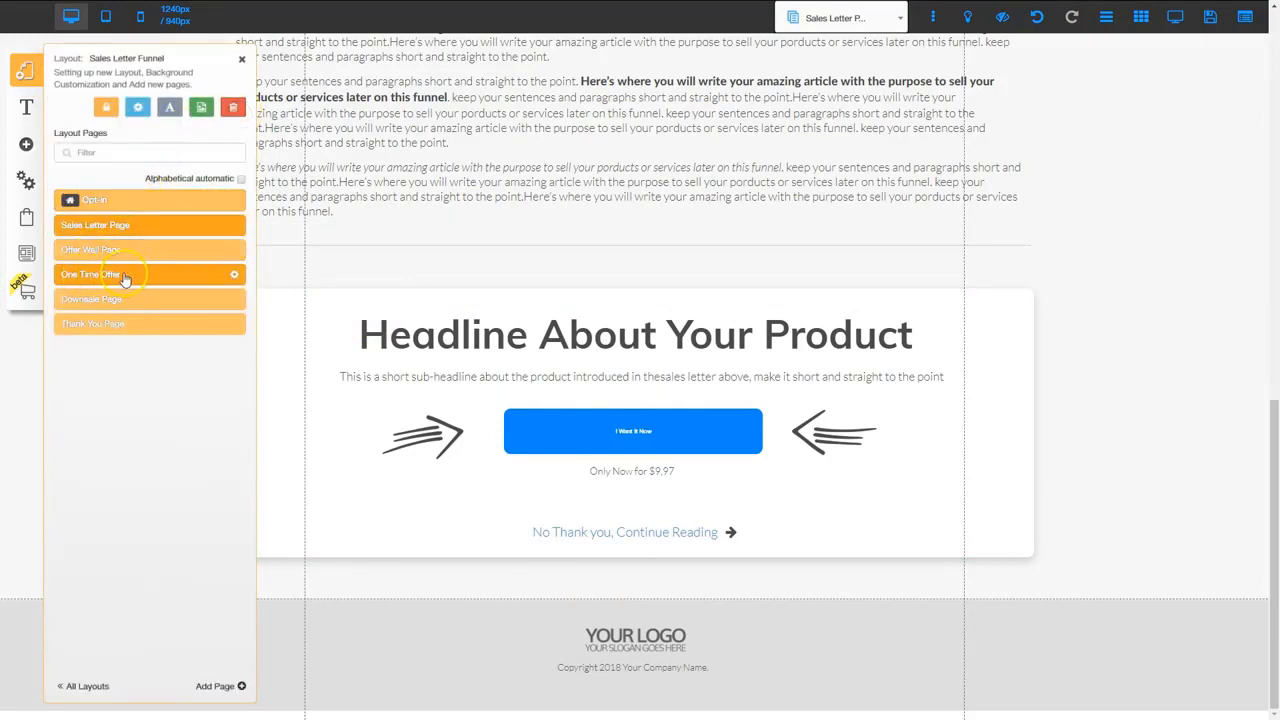
Open the One Time Offer page and scroll to its $9.99 'Yes! Add To My Order Now' button
left_click(123, 274)
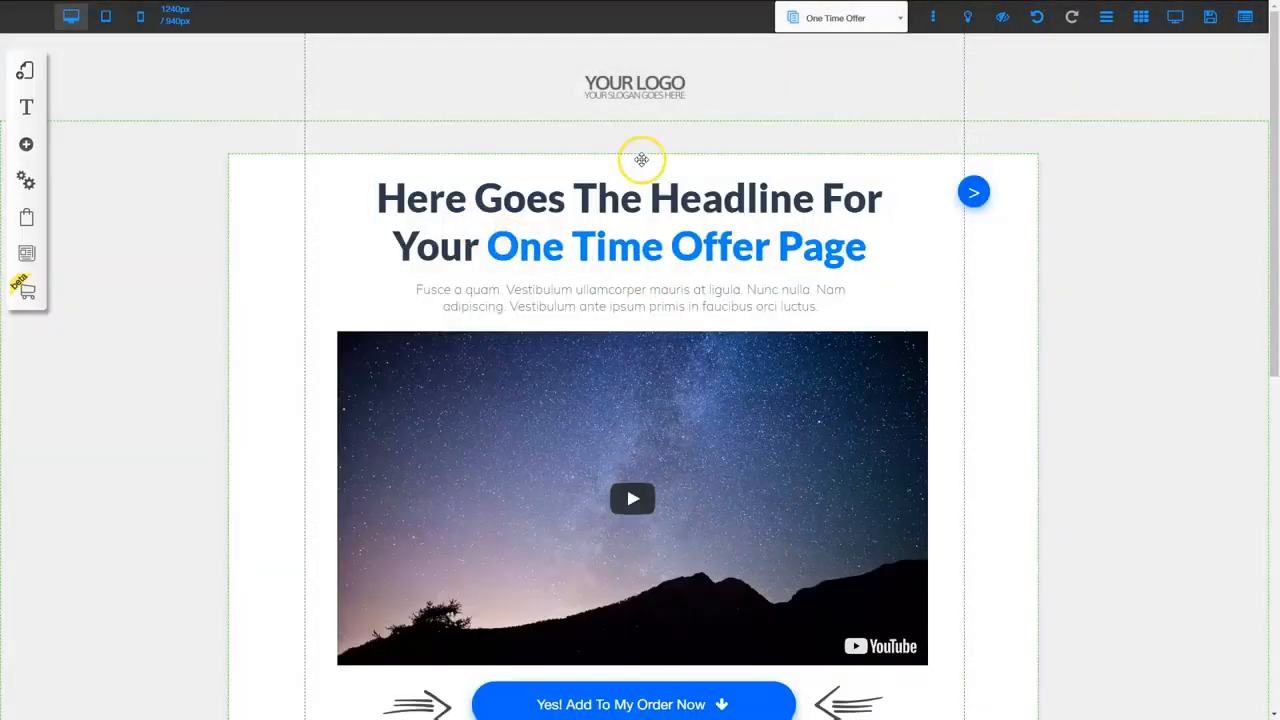
scroll(634, 396, "down", 3)
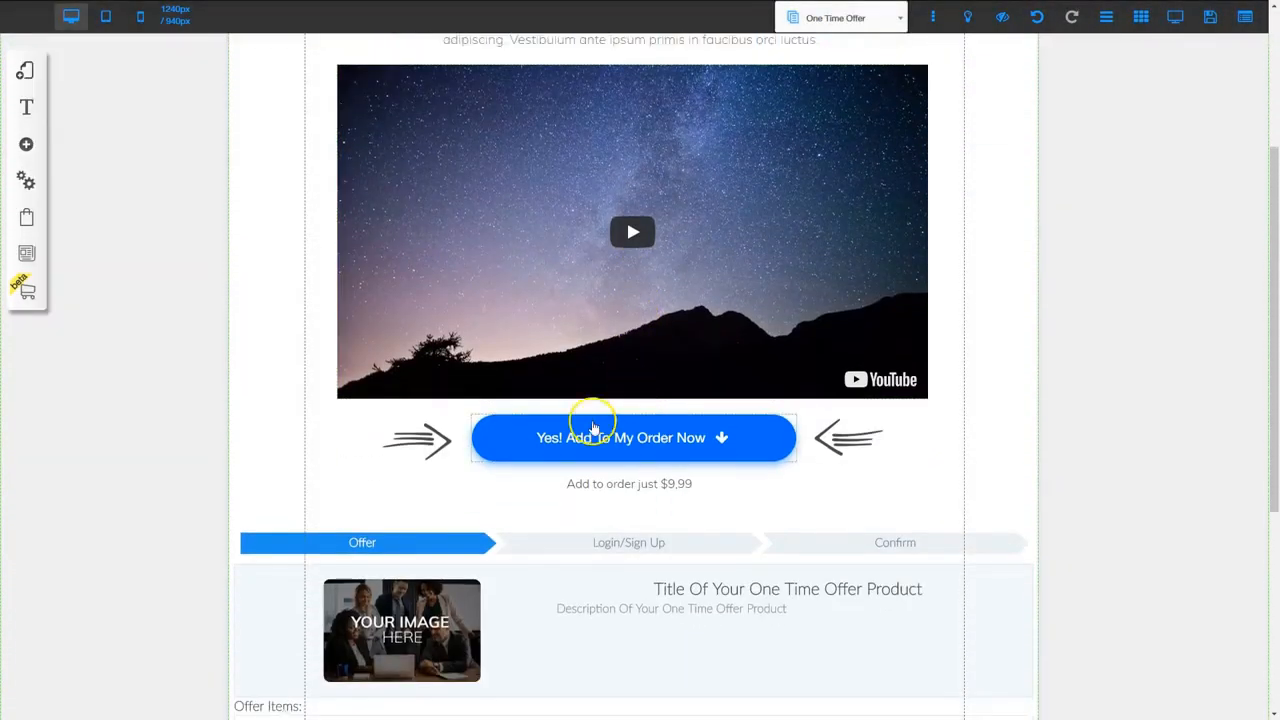
scroll(660, 458, "down", 2)
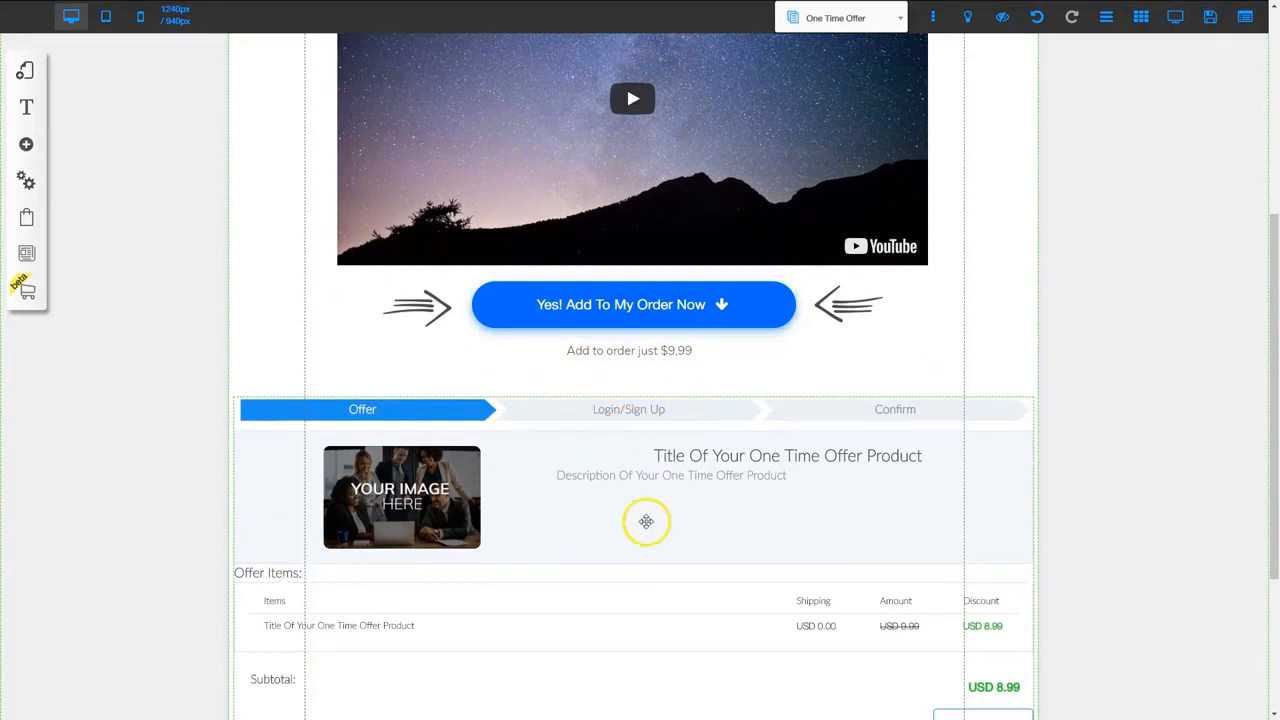
scroll(593, 494, "down", 2)
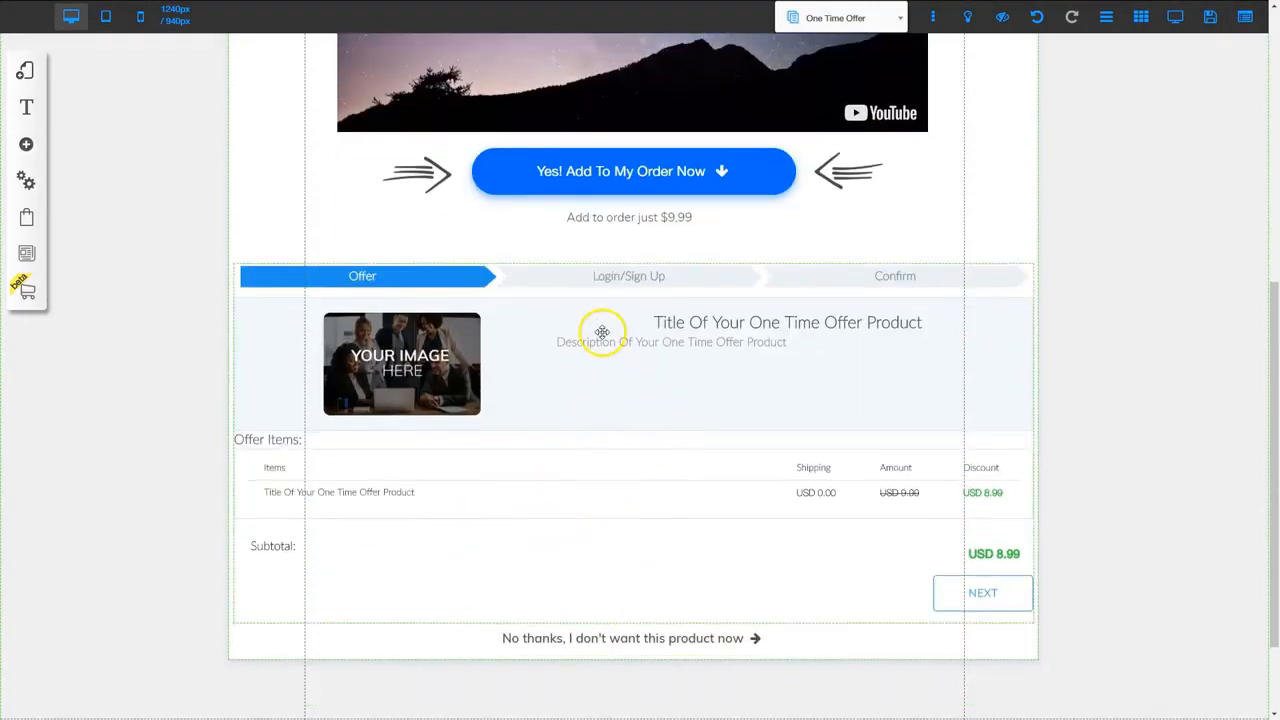
Set the 'Yes! Add To My Order Now' button's link action to No Action
right_click(623, 190)
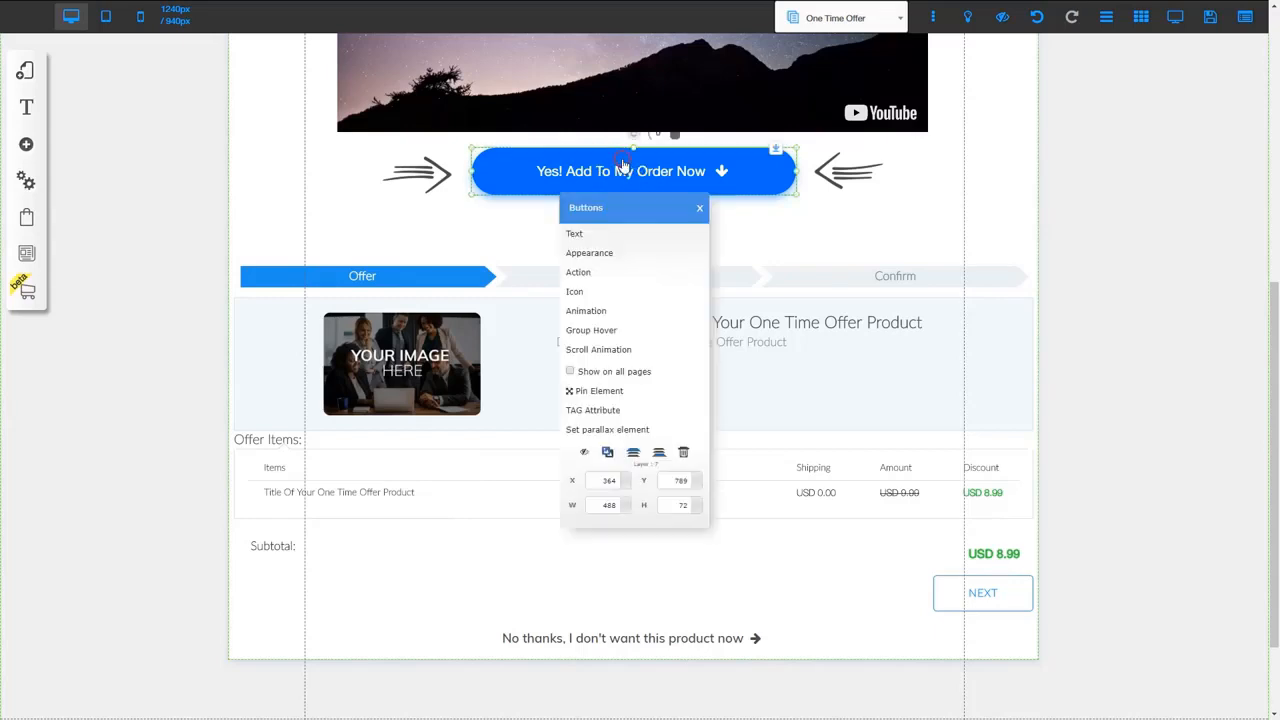
left_click(601, 269)
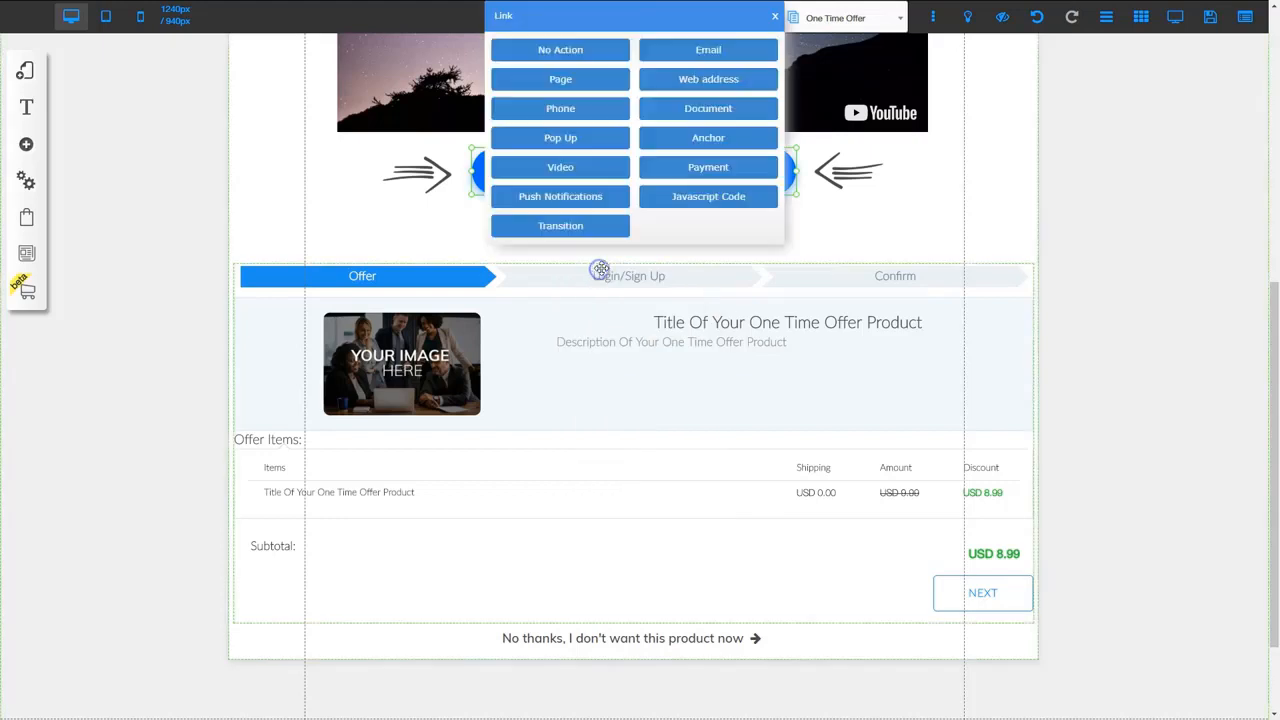
left_click(563, 48)
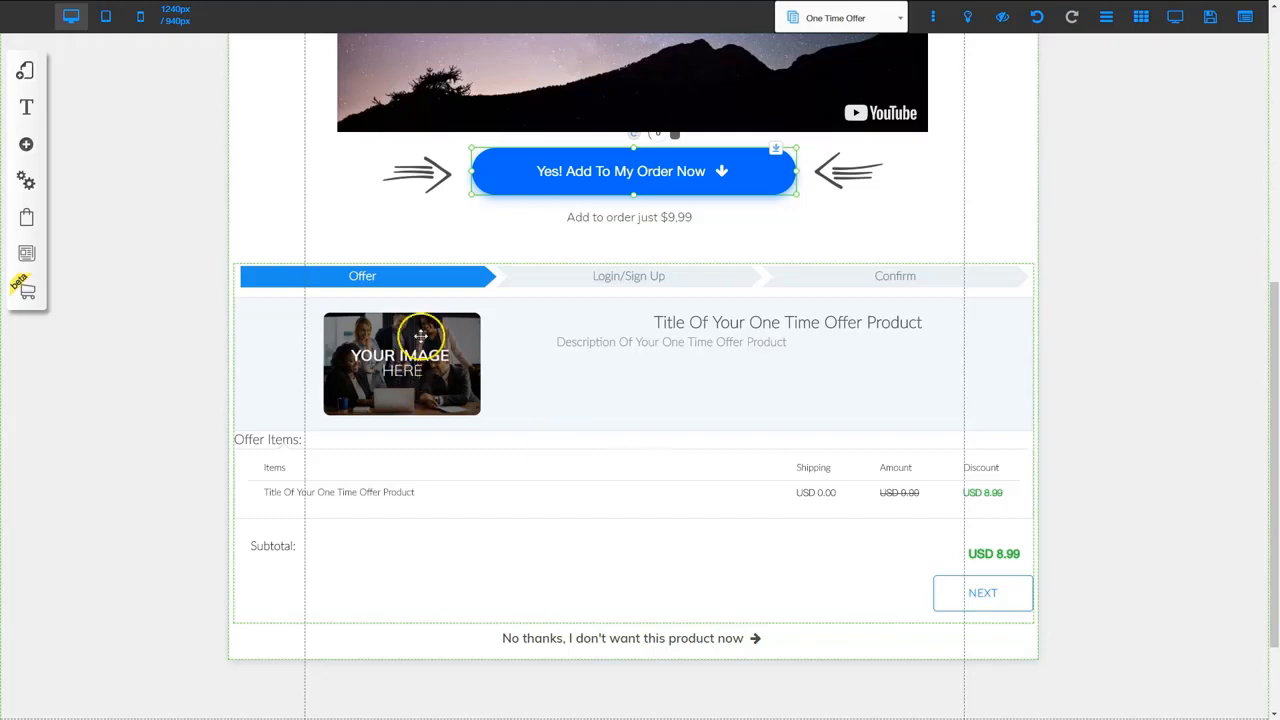
Select the Example PayPal account in Payment Manager and save it as the checkout payment
left_click(25, 220)
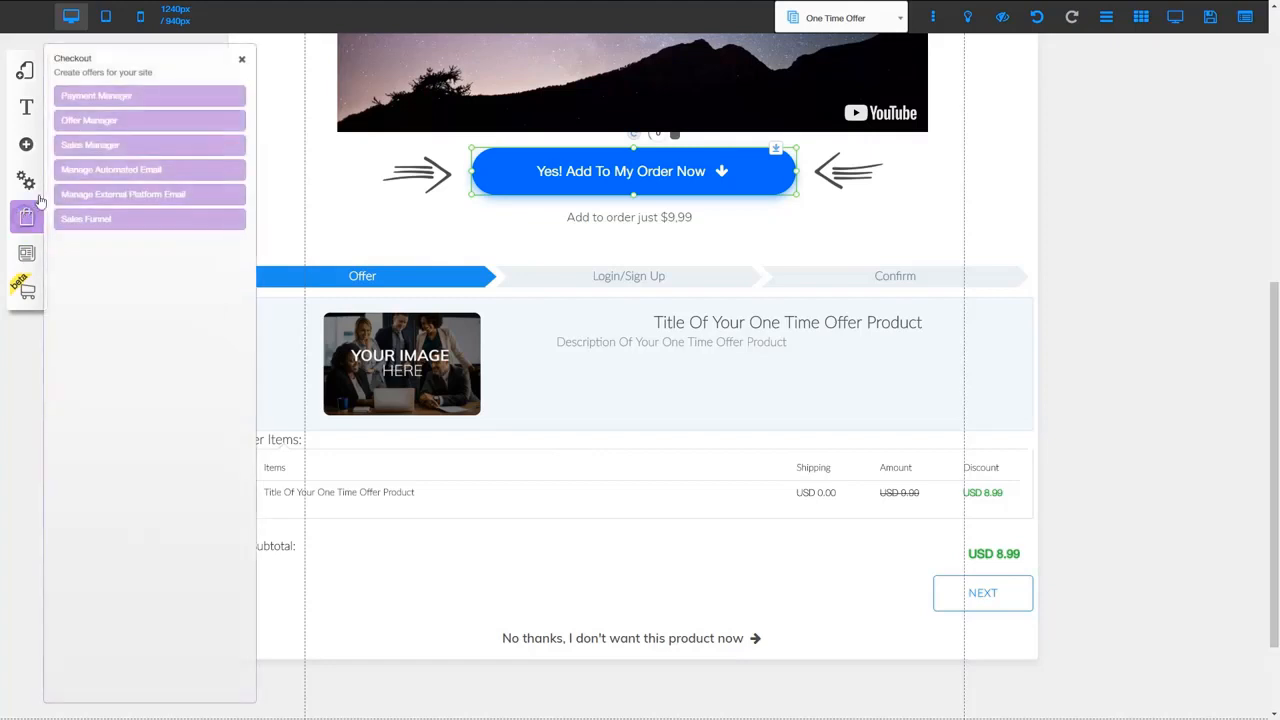
left_click(108, 100)
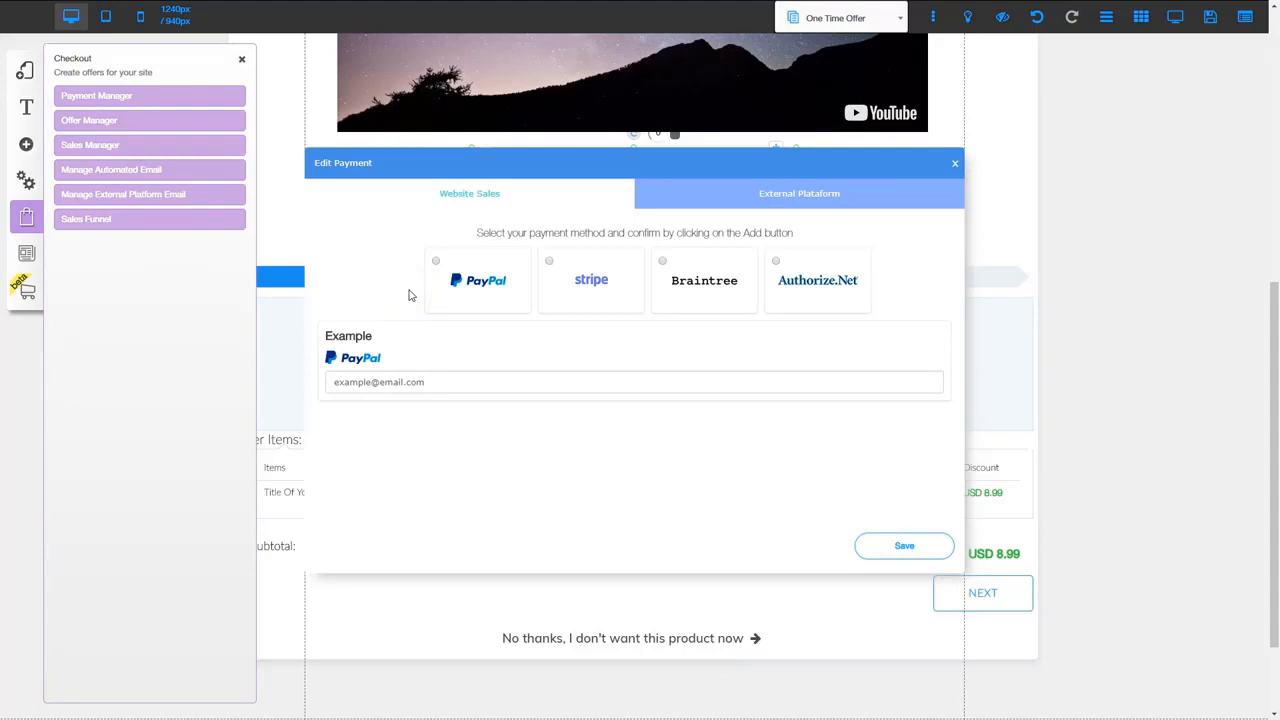
left_click(350, 350)
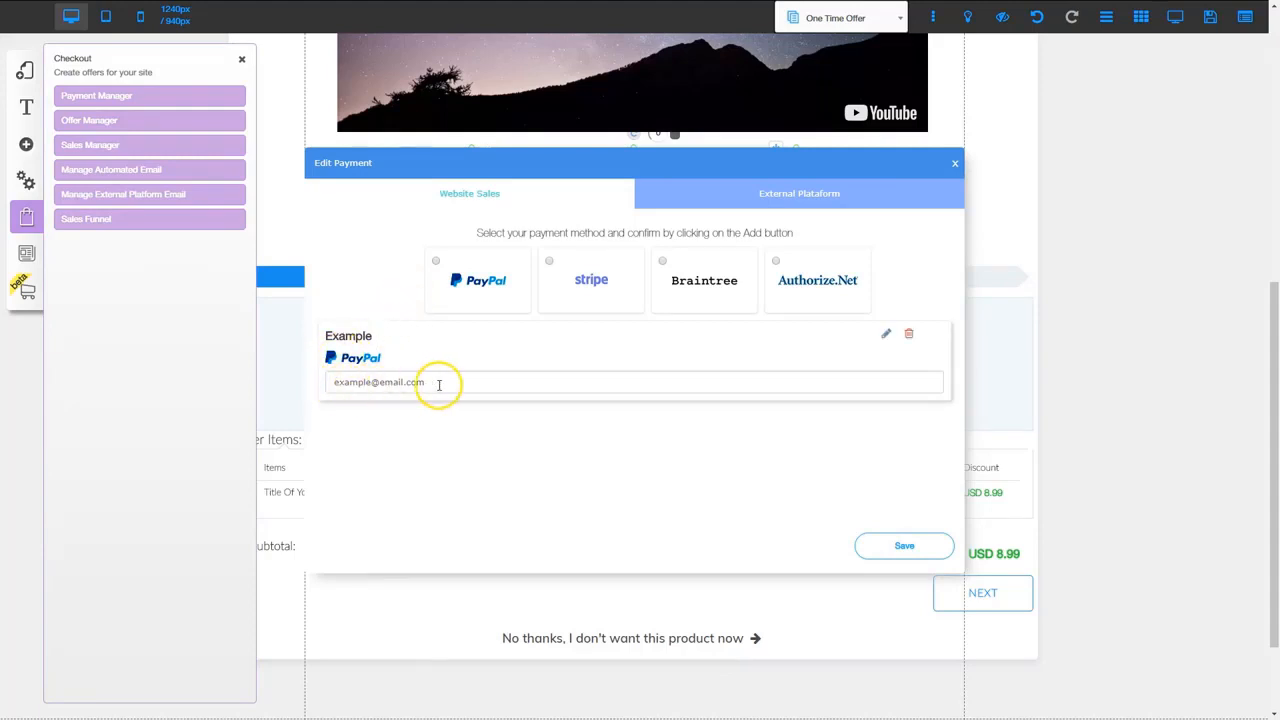
left_click(903, 545)
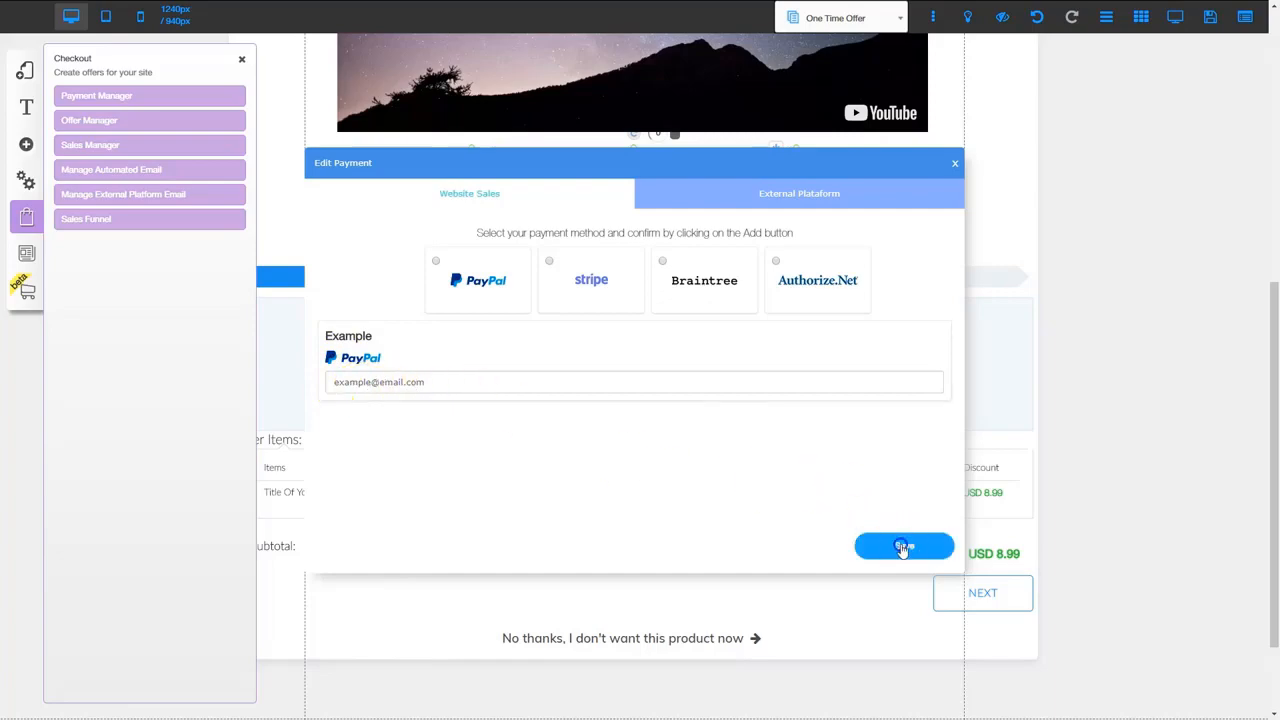
left_click(697, 401)
left_click(955, 163)
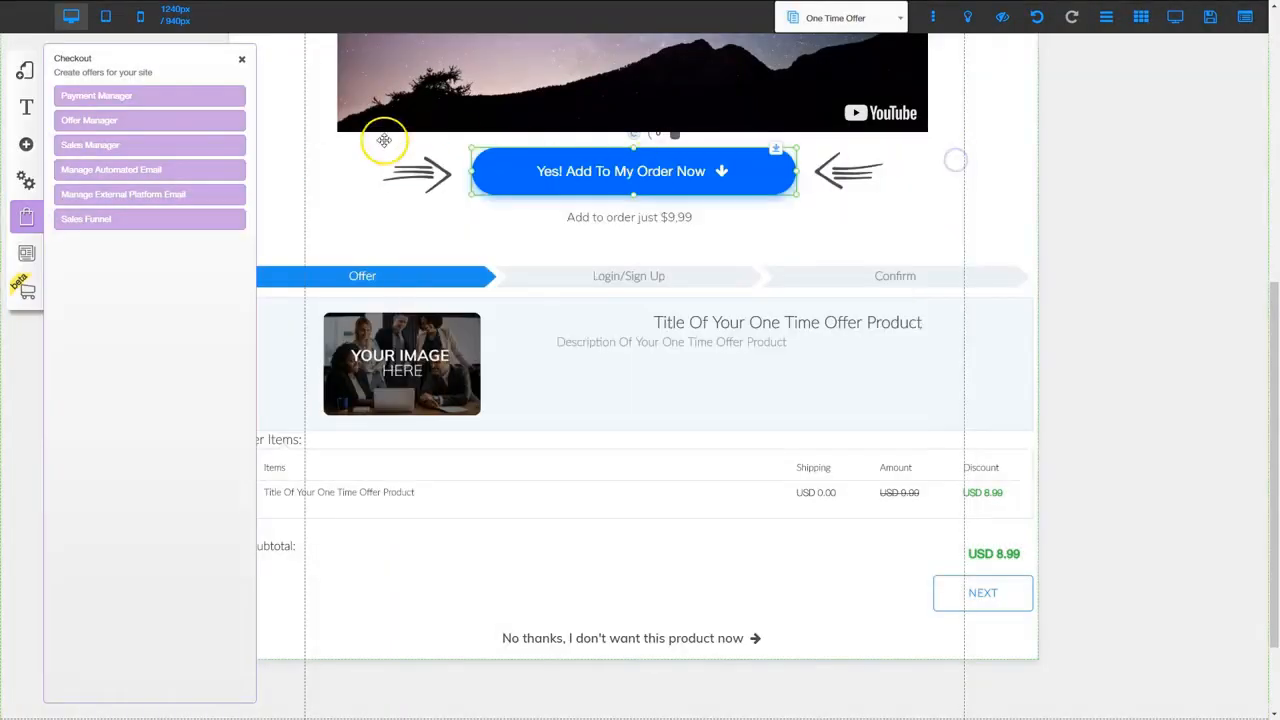
Open the Edit Offer form for the One Time Offer product's offer from Active Offers
left_click(101, 123)
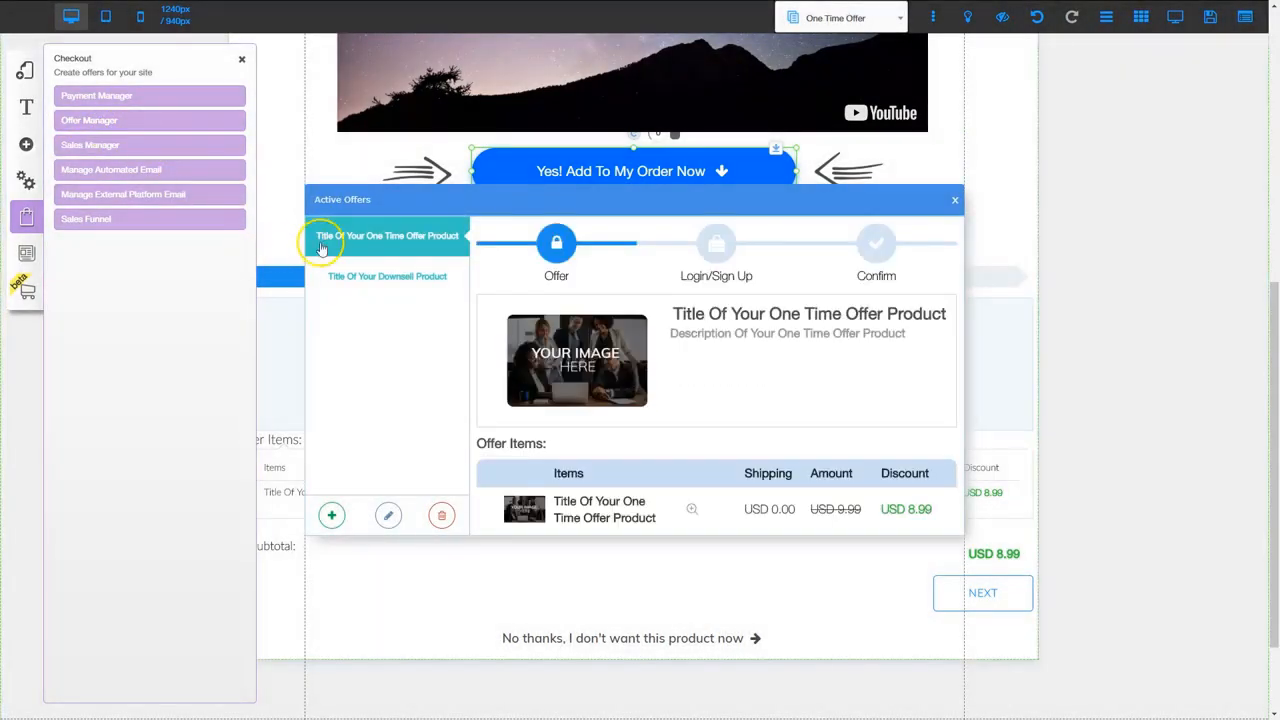
left_click(381, 240)
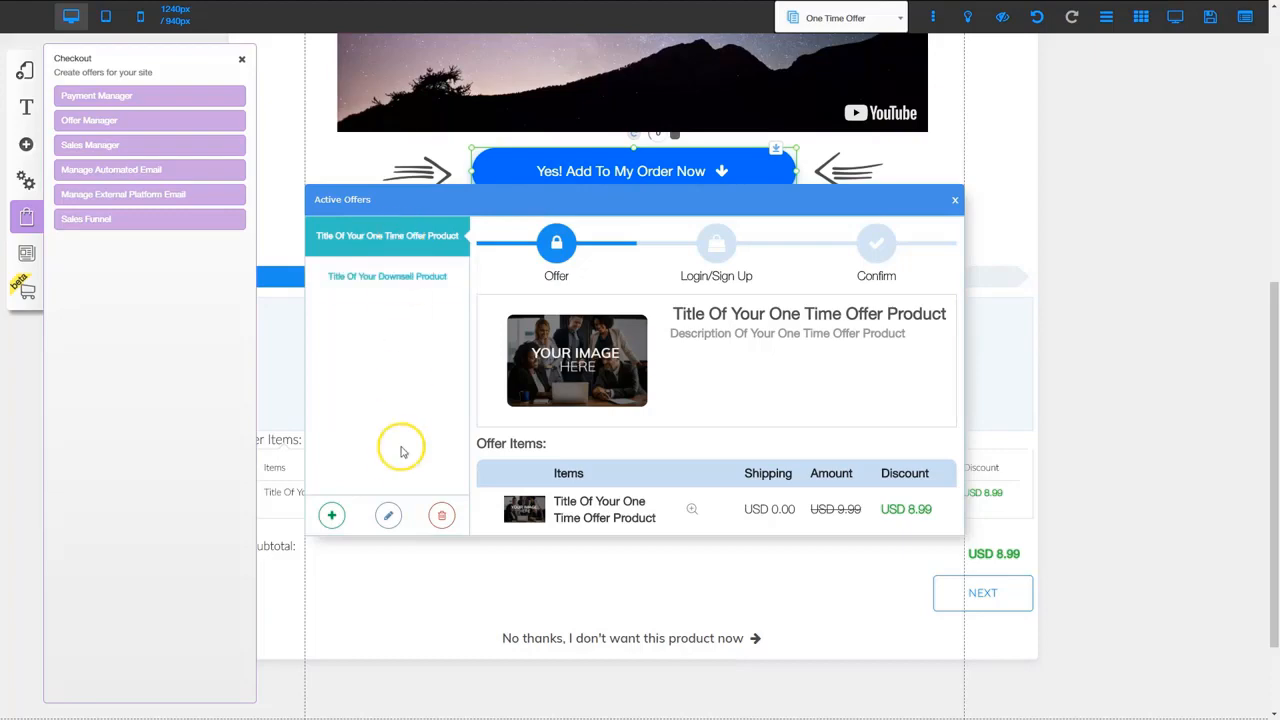
left_click(389, 515)
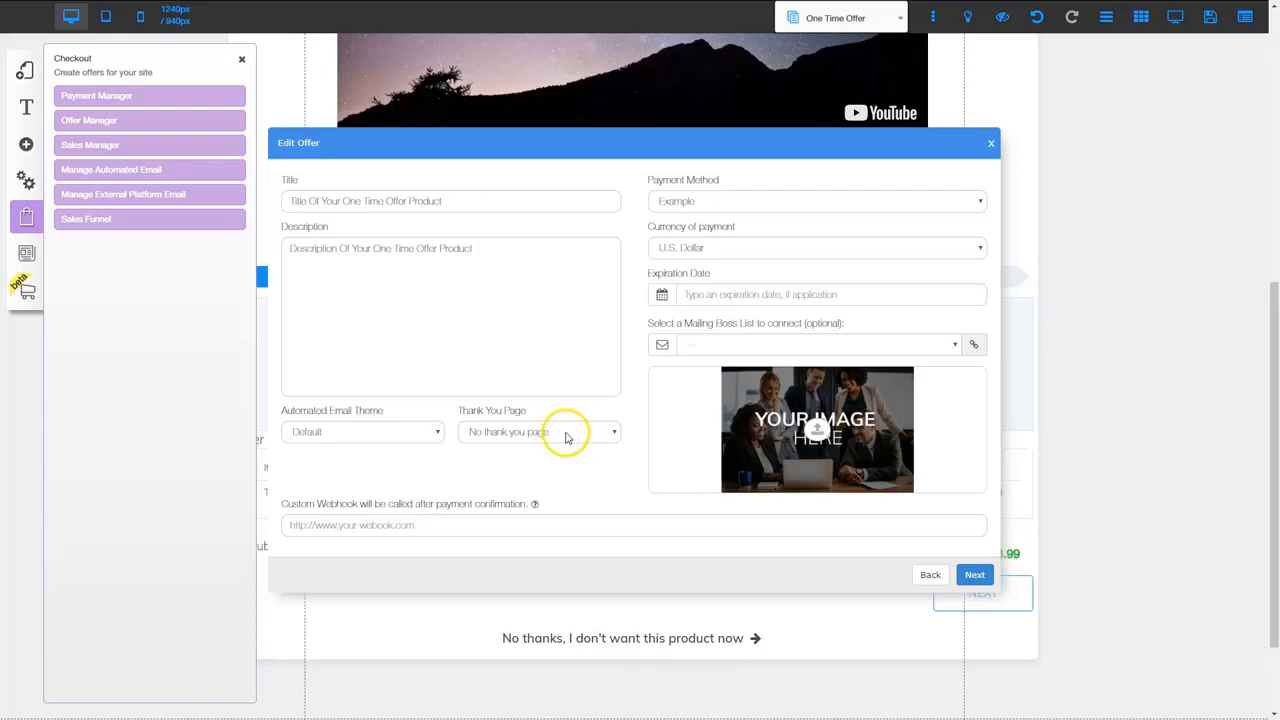
Set the one-time offer's thank-you page to Thank You Page
left_click(566, 434)
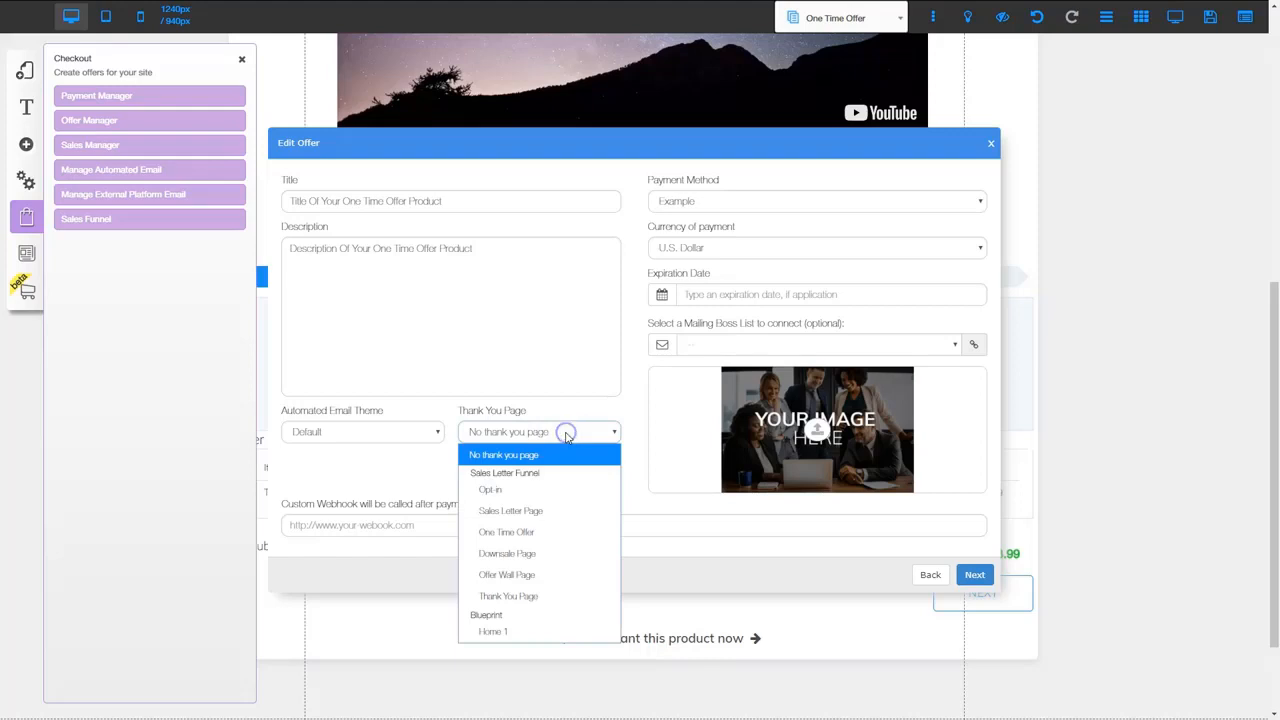
left_click(518, 596)
left_click(560, 456)
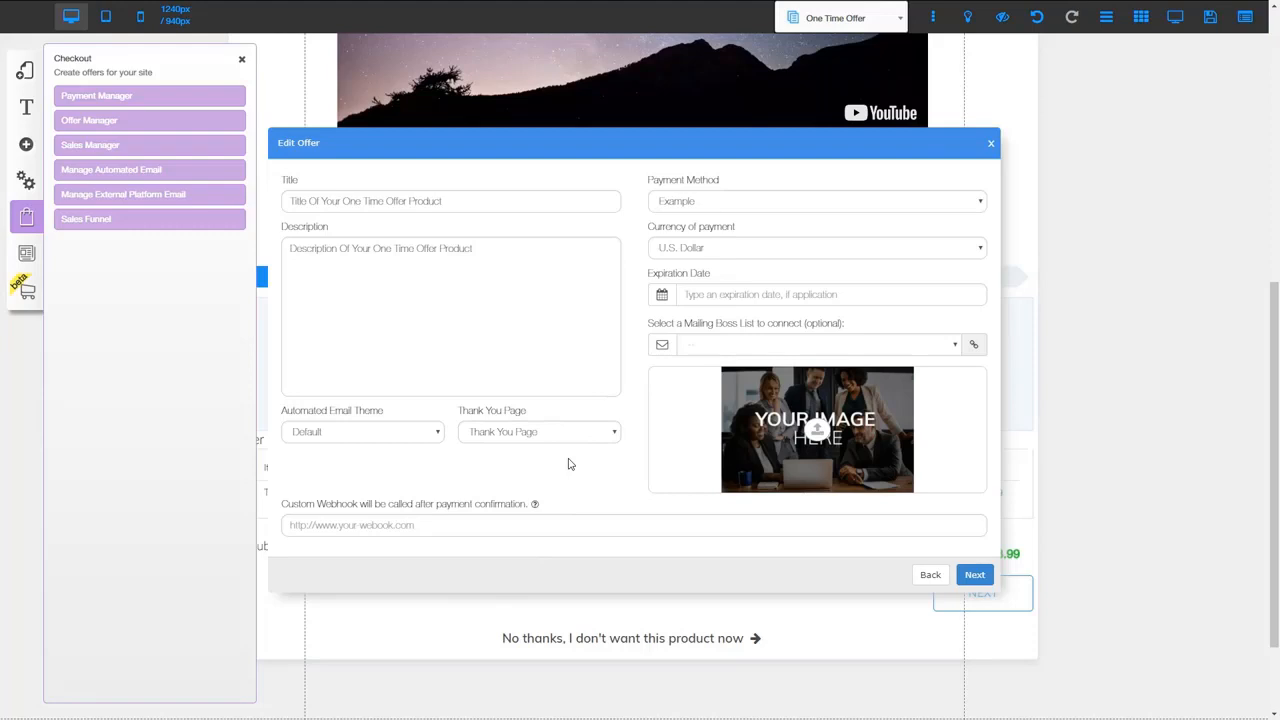
Review item 1 with its 10% discount and save the offer, confirming the prompt
left_click(975, 577)
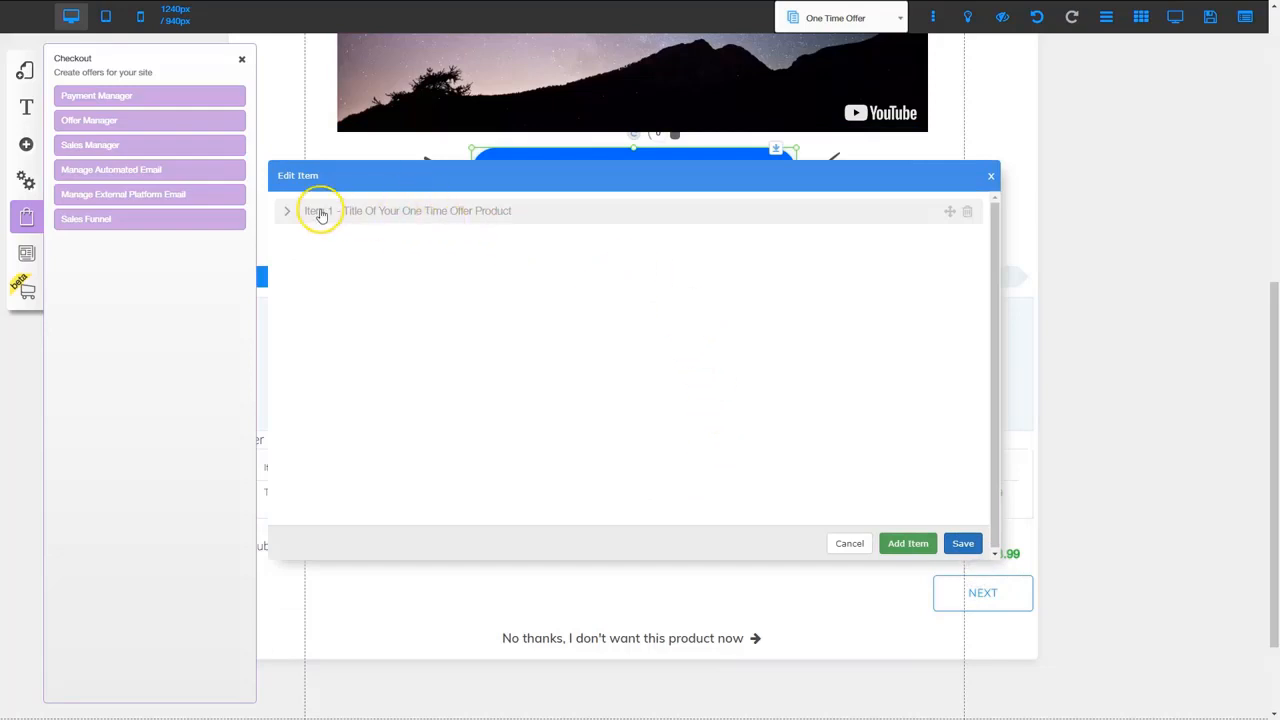
left_click(401, 213)
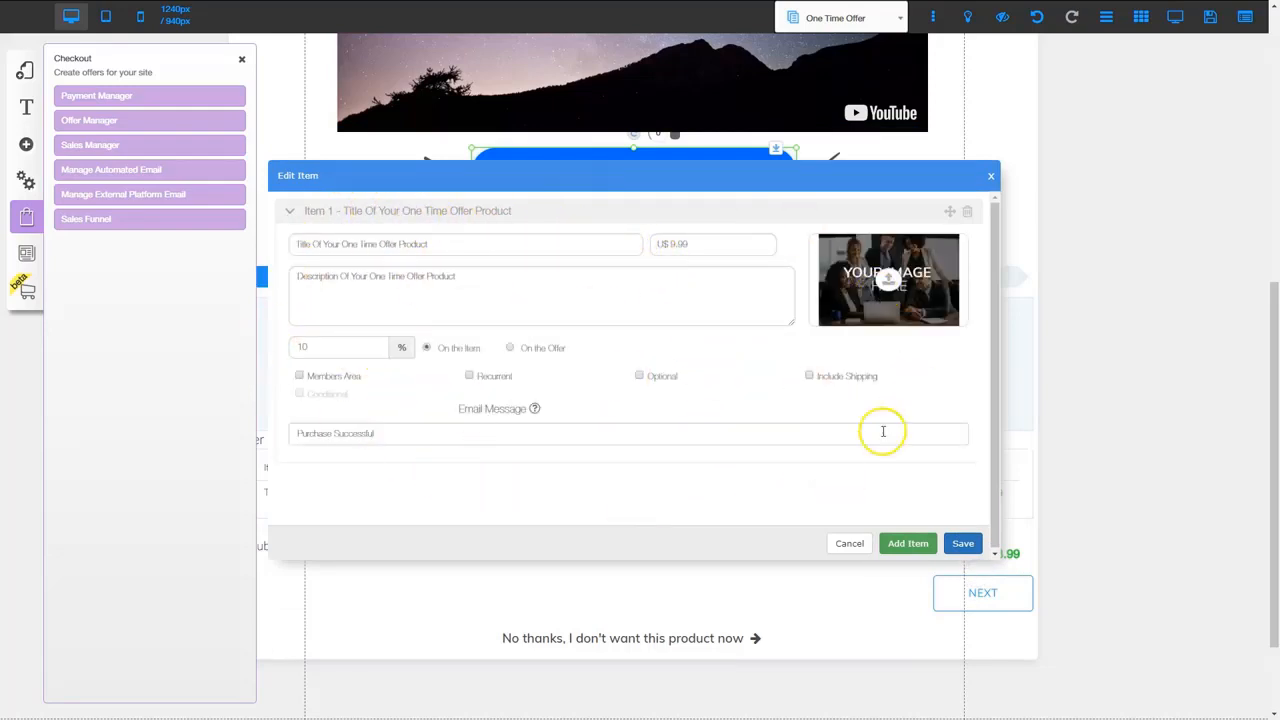
left_click(964, 545)
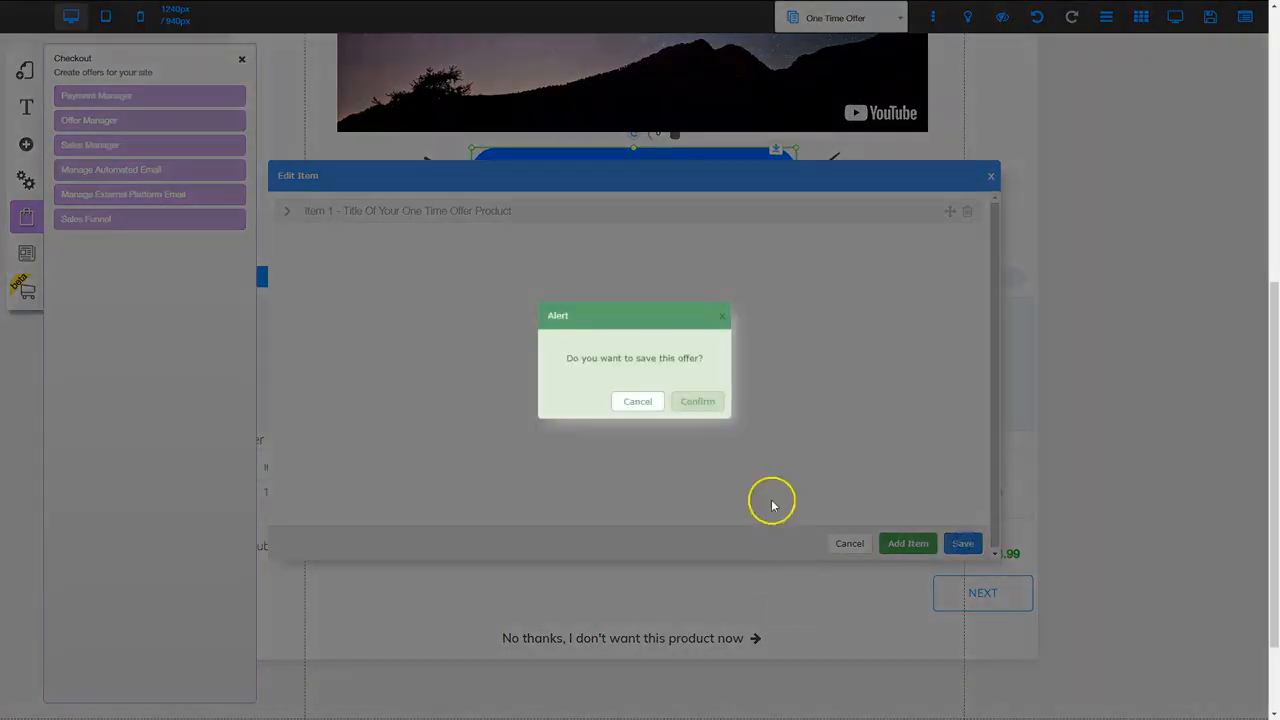
left_click(713, 400)
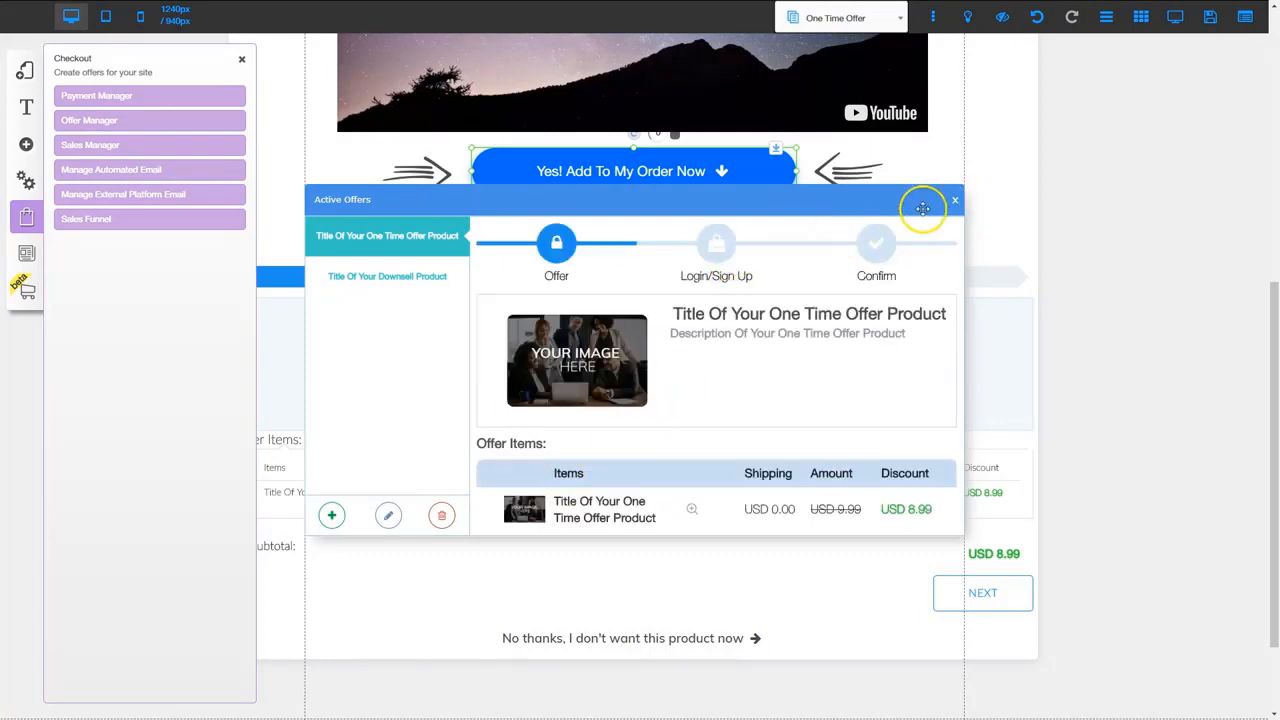
Switch the One Time Offer page's checkout block to the One Time Offer product, subtotal USD 8.99
left_click(953, 200)
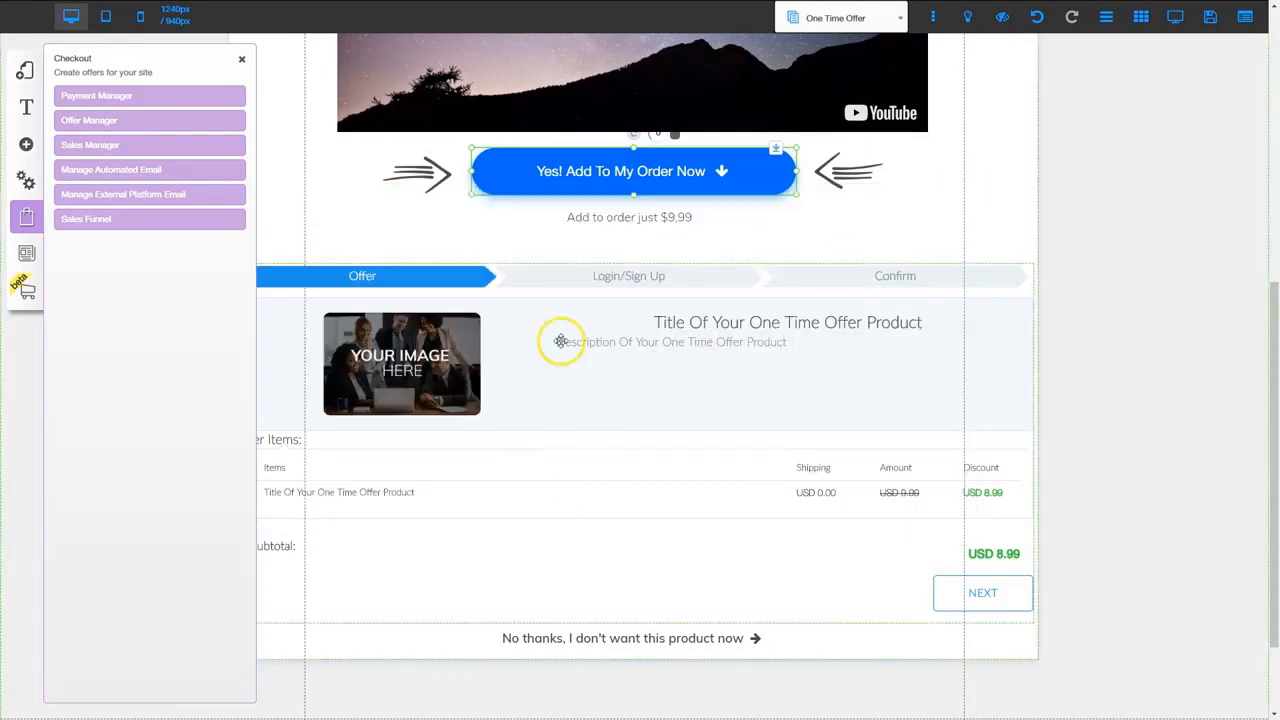
left_click(624, 418)
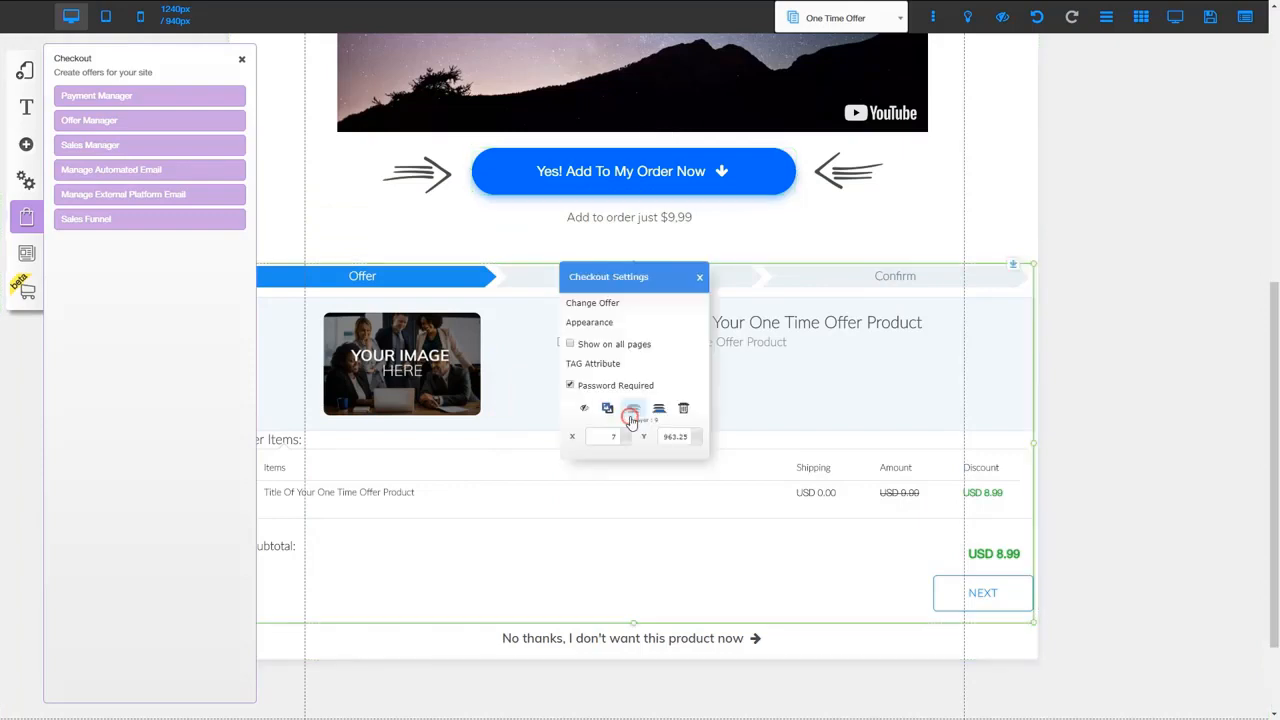
left_click(602, 302)
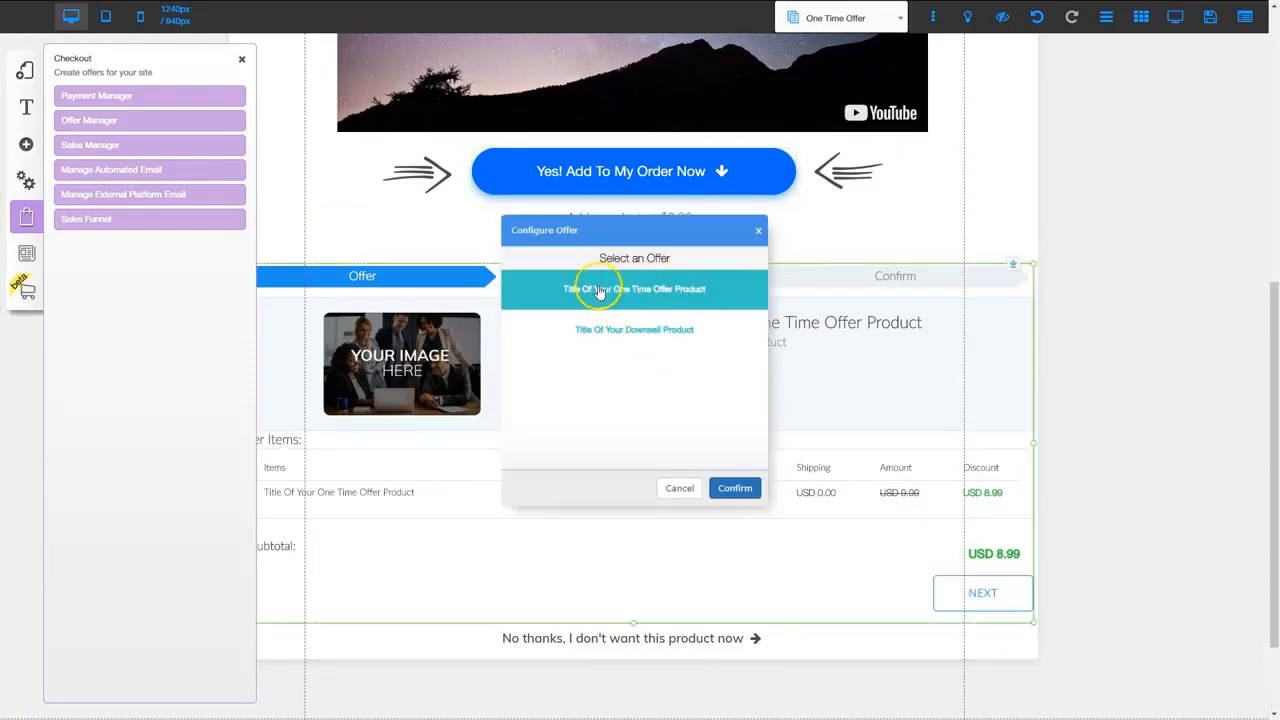
left_click(644, 288)
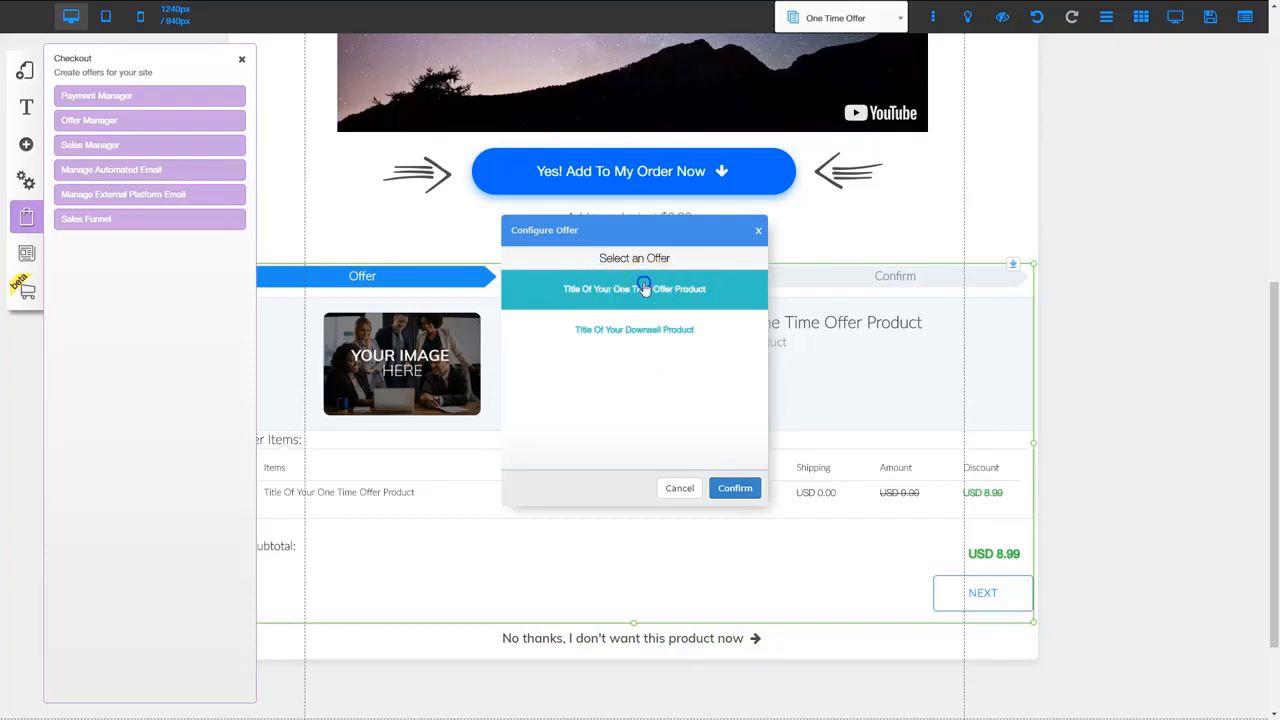
left_click(736, 487)
left_click(668, 545)
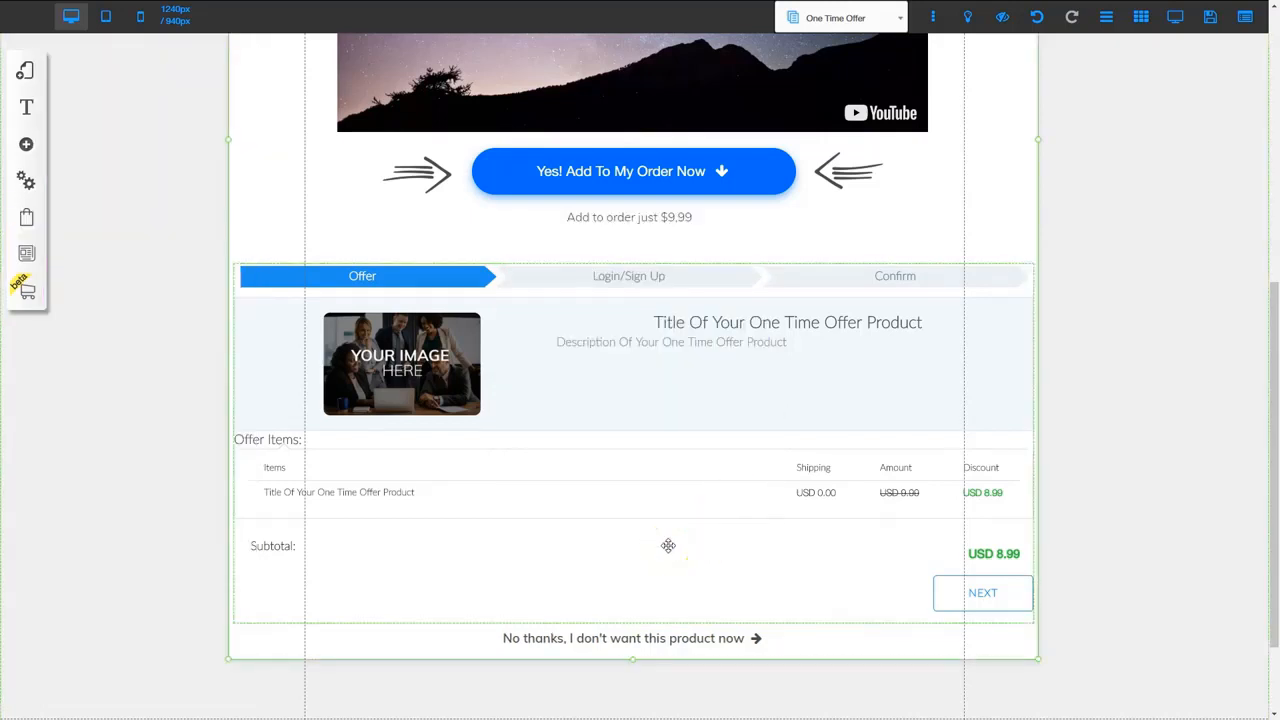
left_click(671, 537)
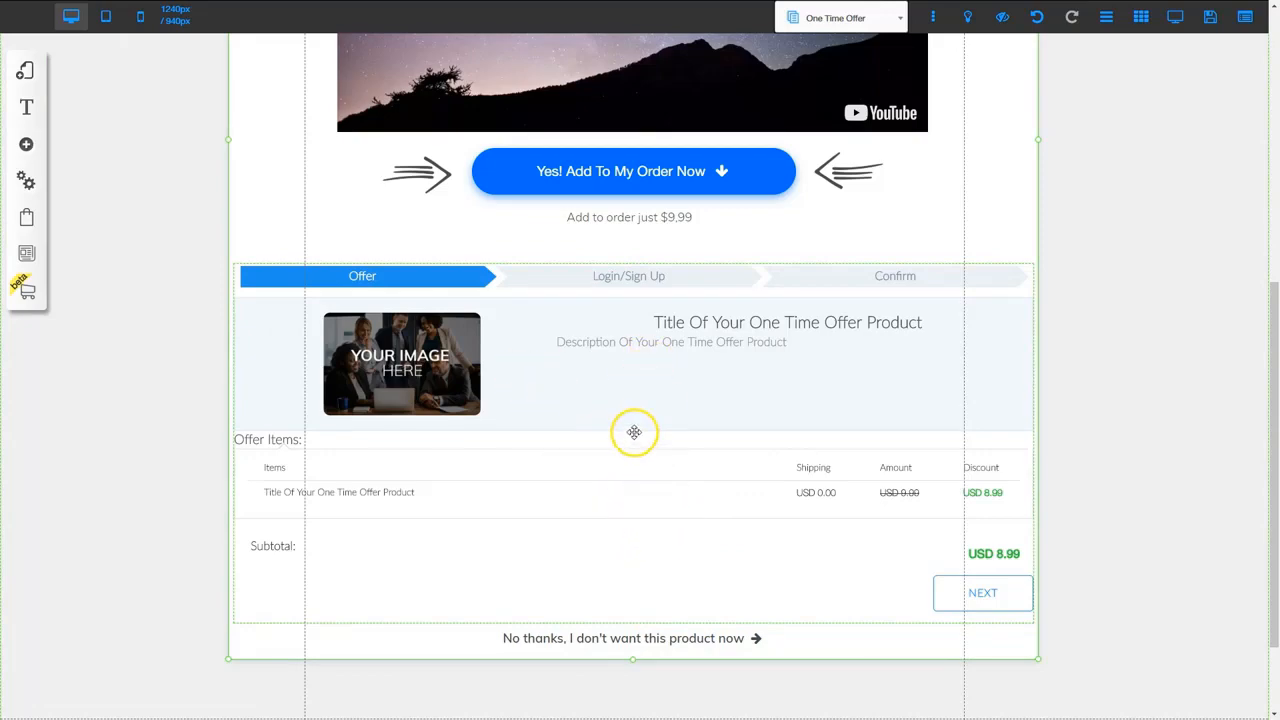
Set the No thanks button's click action to the site page Downsale Page
scroll(634, 431, "up", 4)
scroll(676, 549, "down", 5)
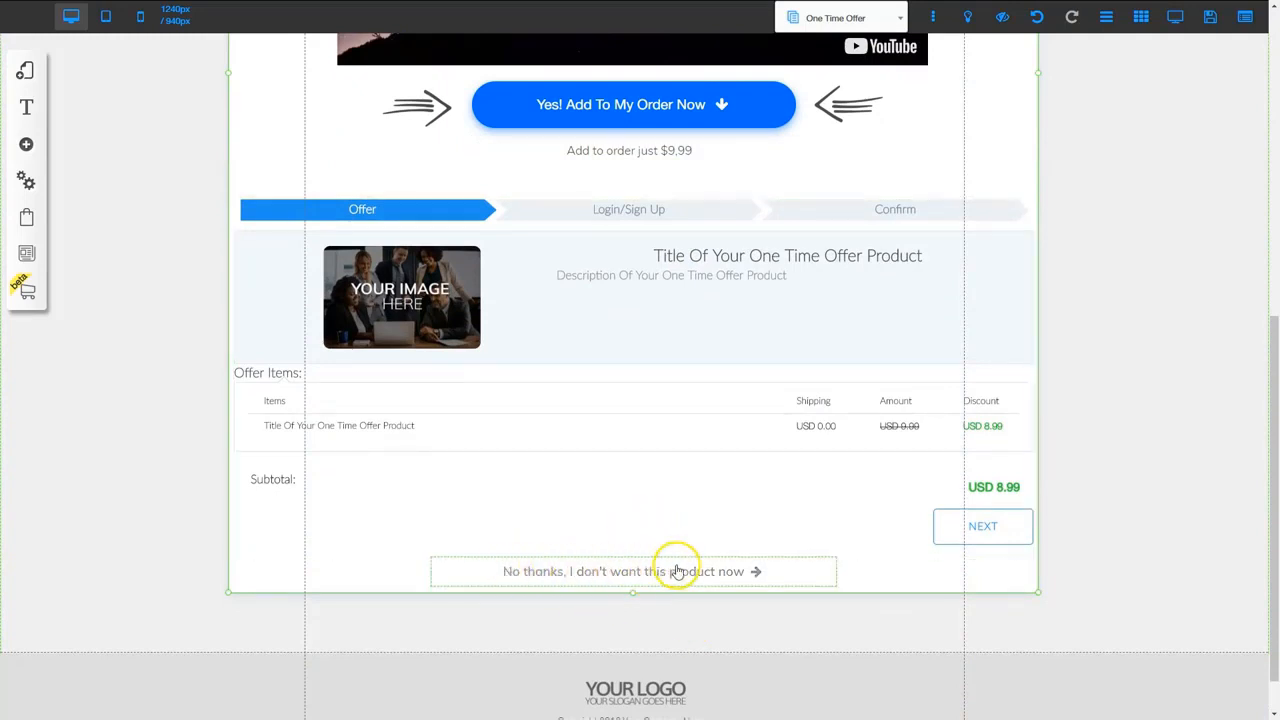
left_click(634, 571)
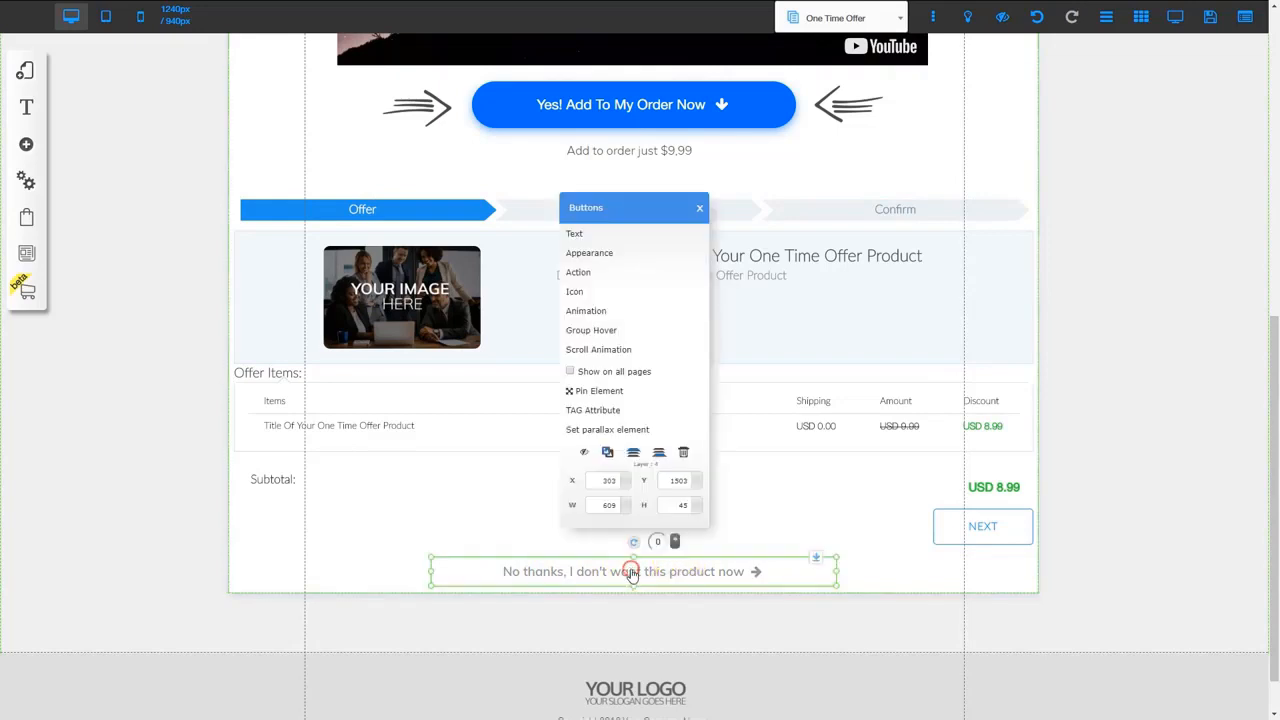
left_click(587, 273)
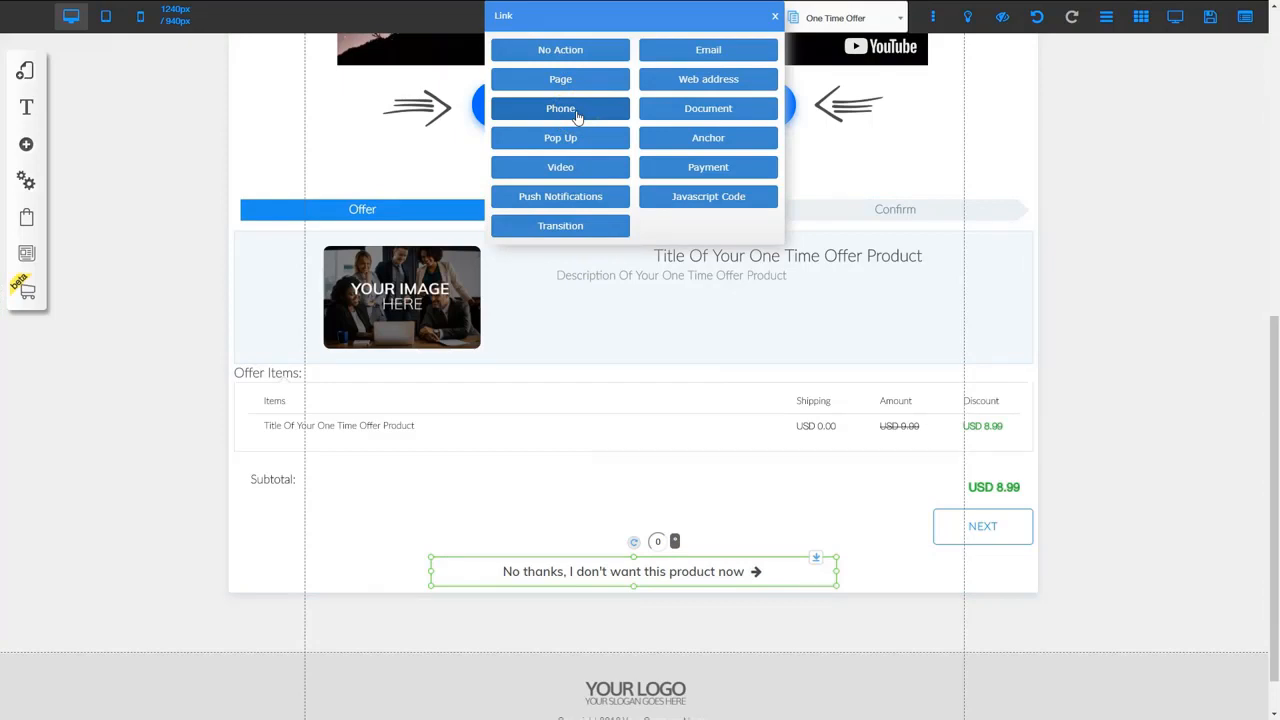
left_click(562, 79)
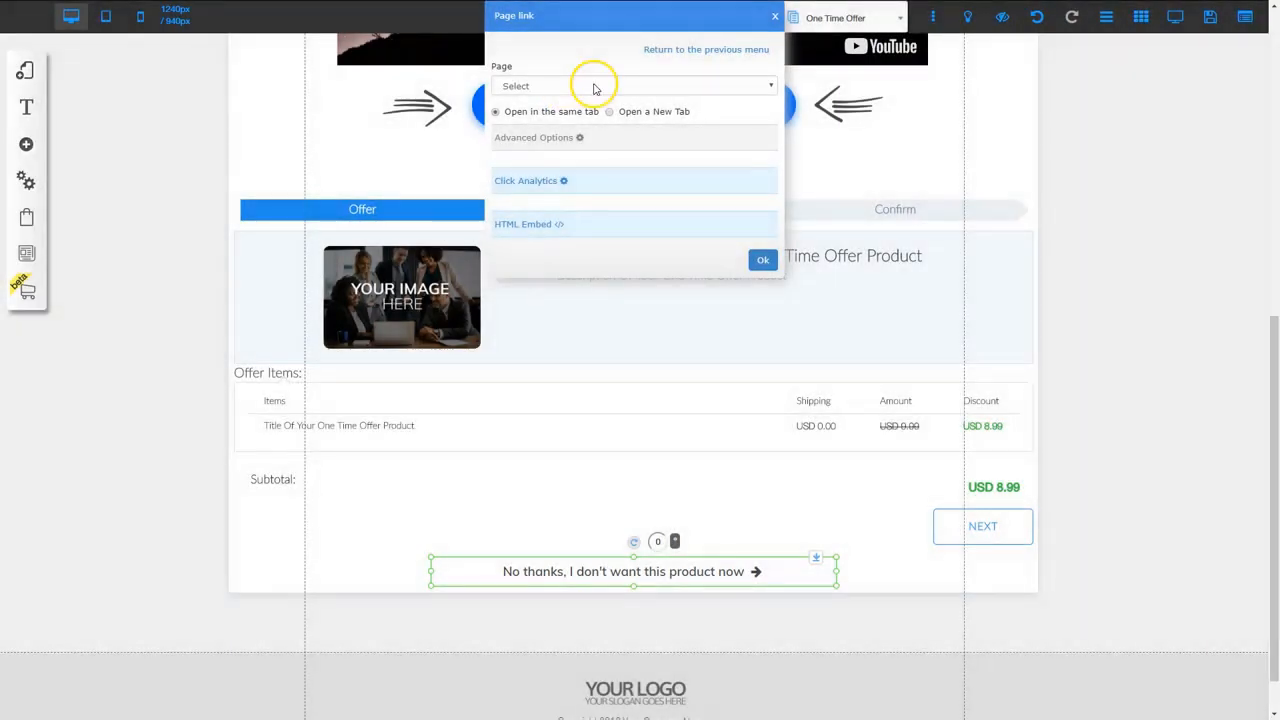
left_click(586, 85)
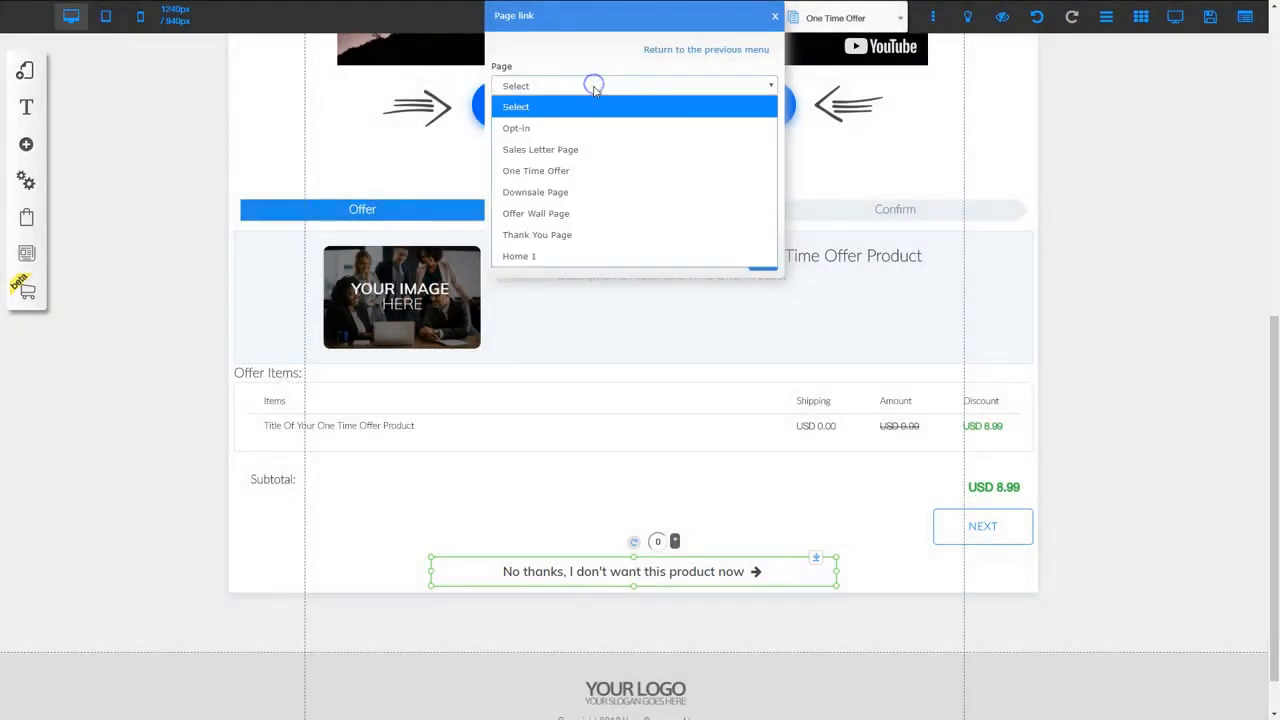
left_click(558, 192)
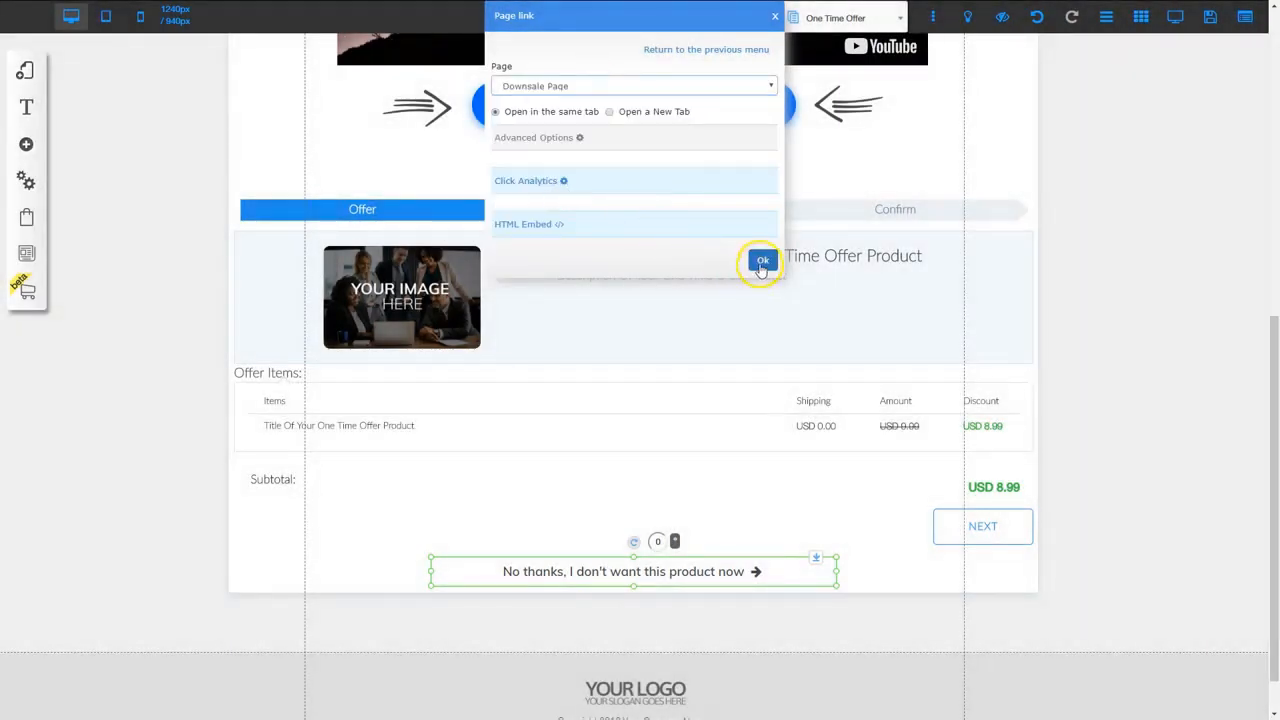
left_click(762, 261)
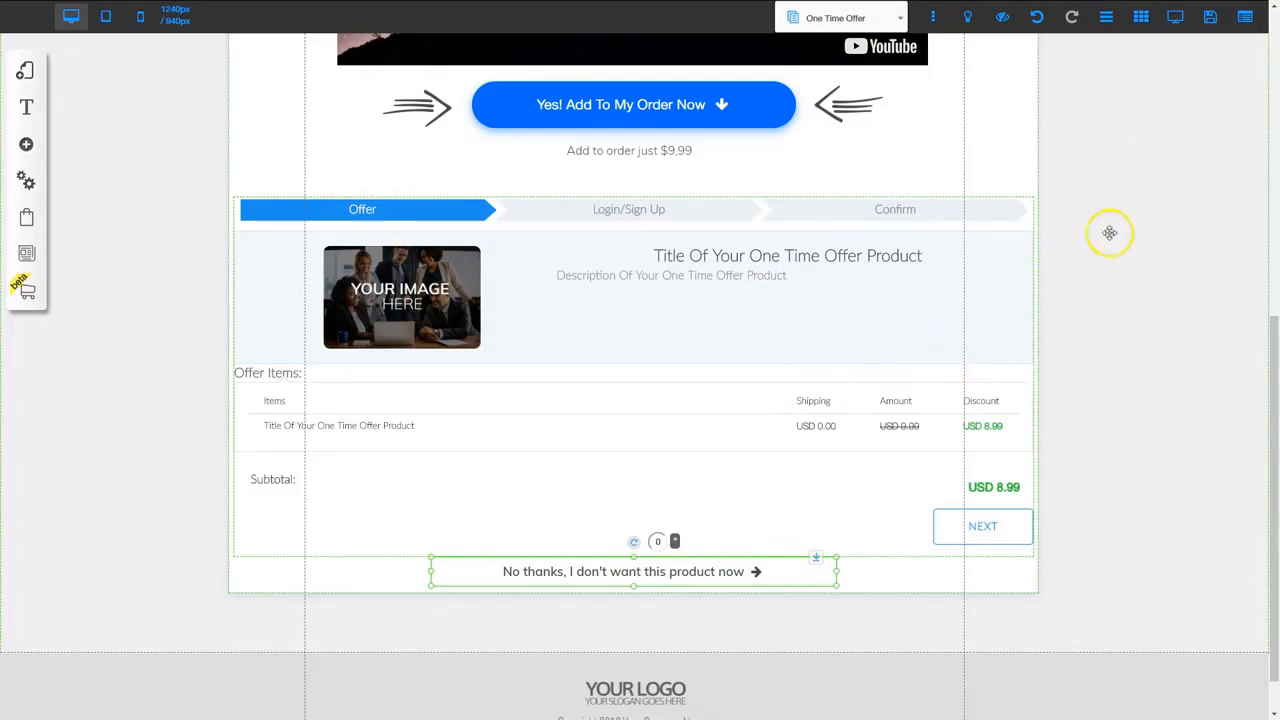
Save the site changes
left_click(1210, 22)
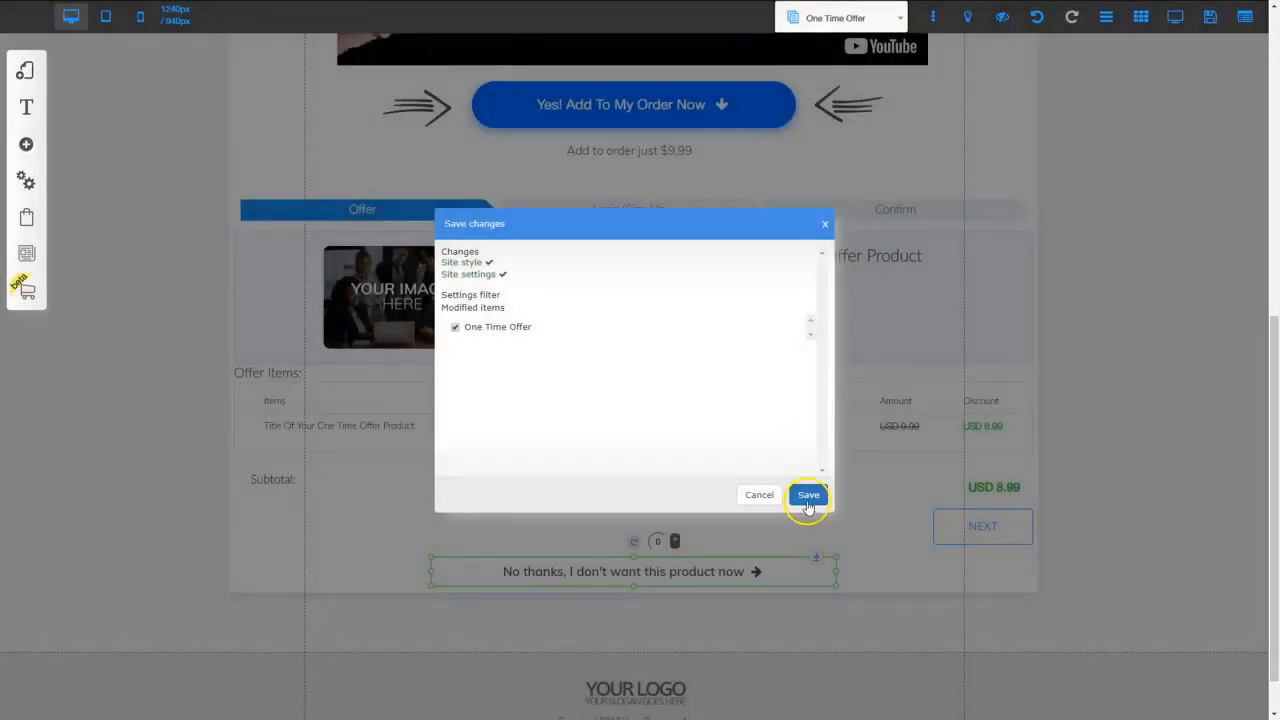
left_click(808, 494)
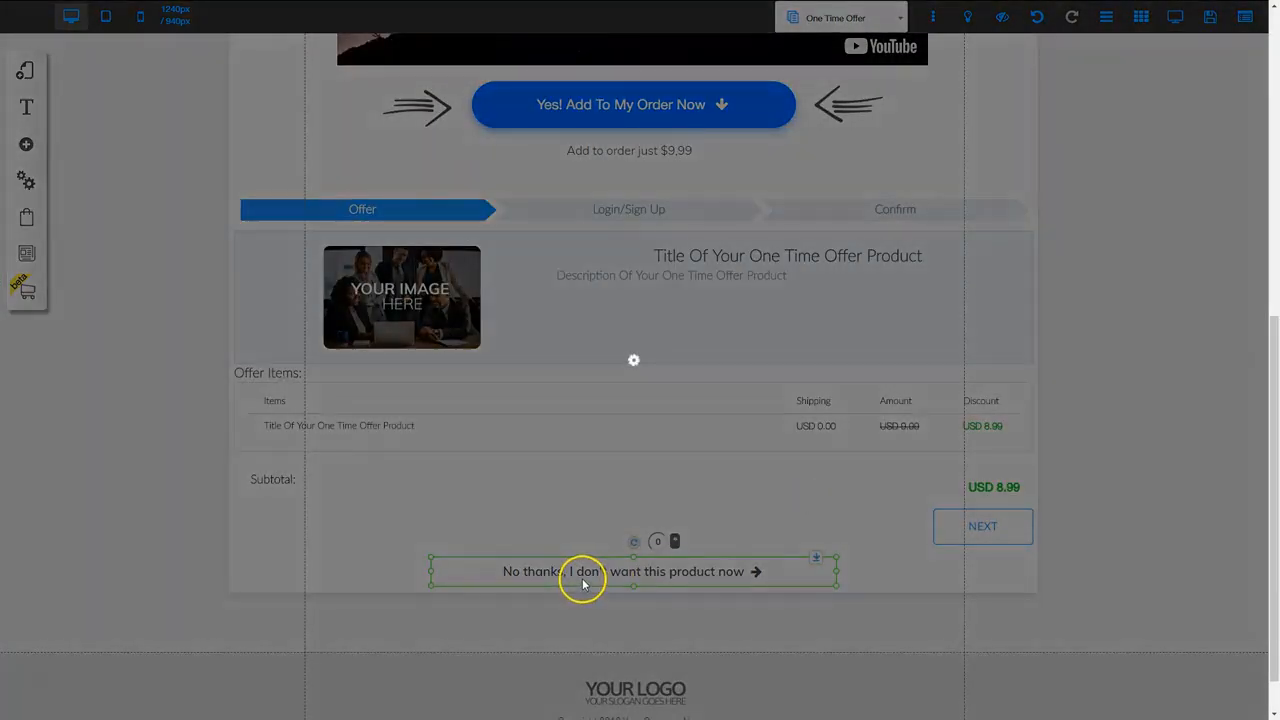
scroll(617, 394, "up", 5)
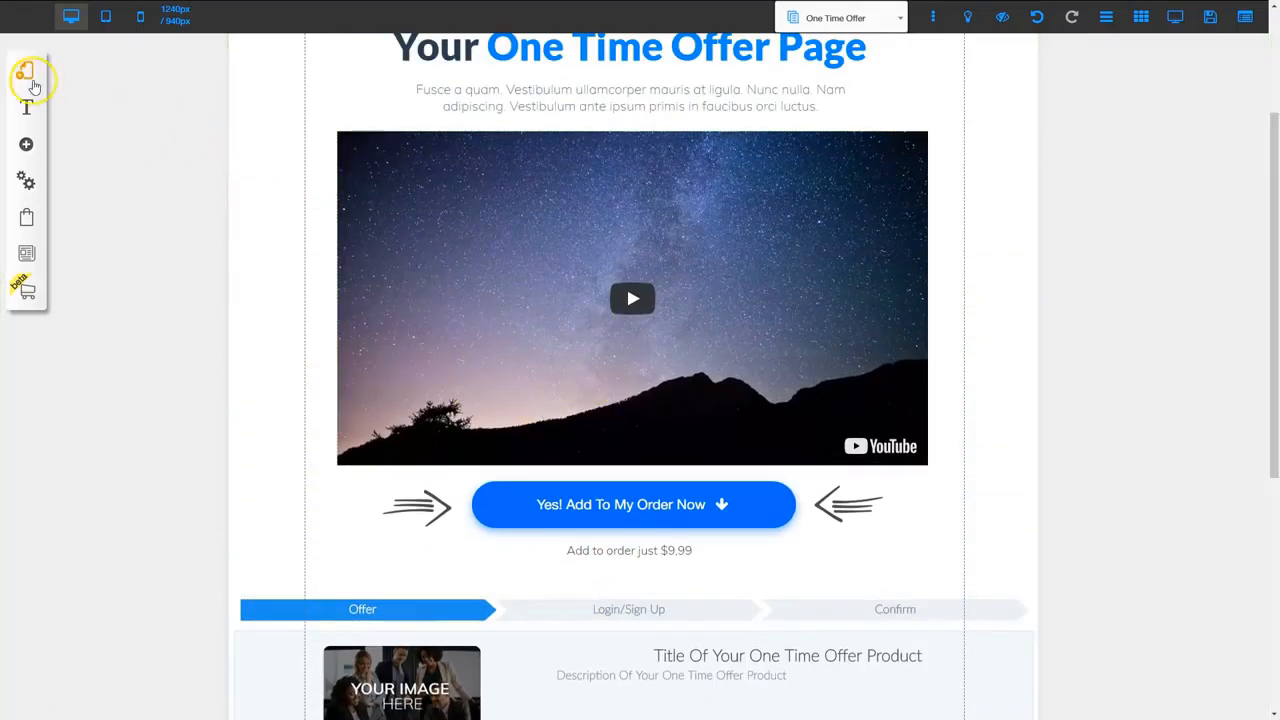
Open the Sales Letter Funnel's Downsale Page and view its USD 4.49 checkout block
left_click(28, 78)
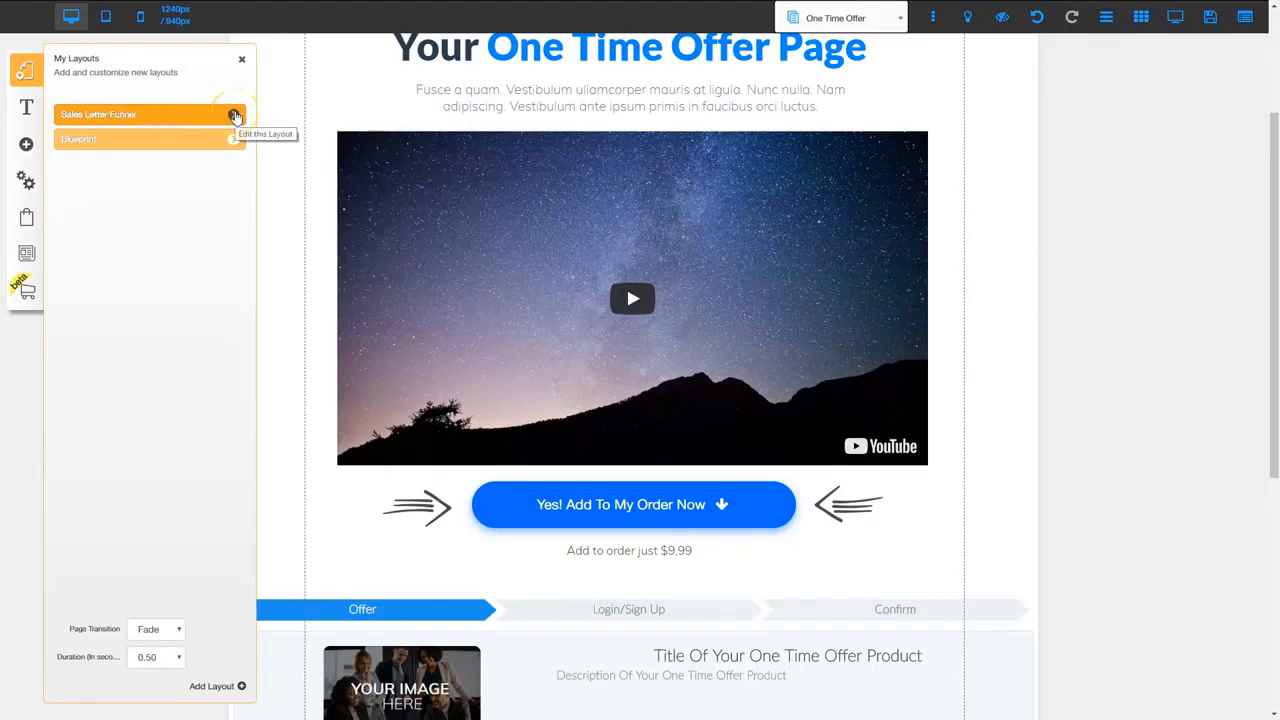
left_click(234, 116)
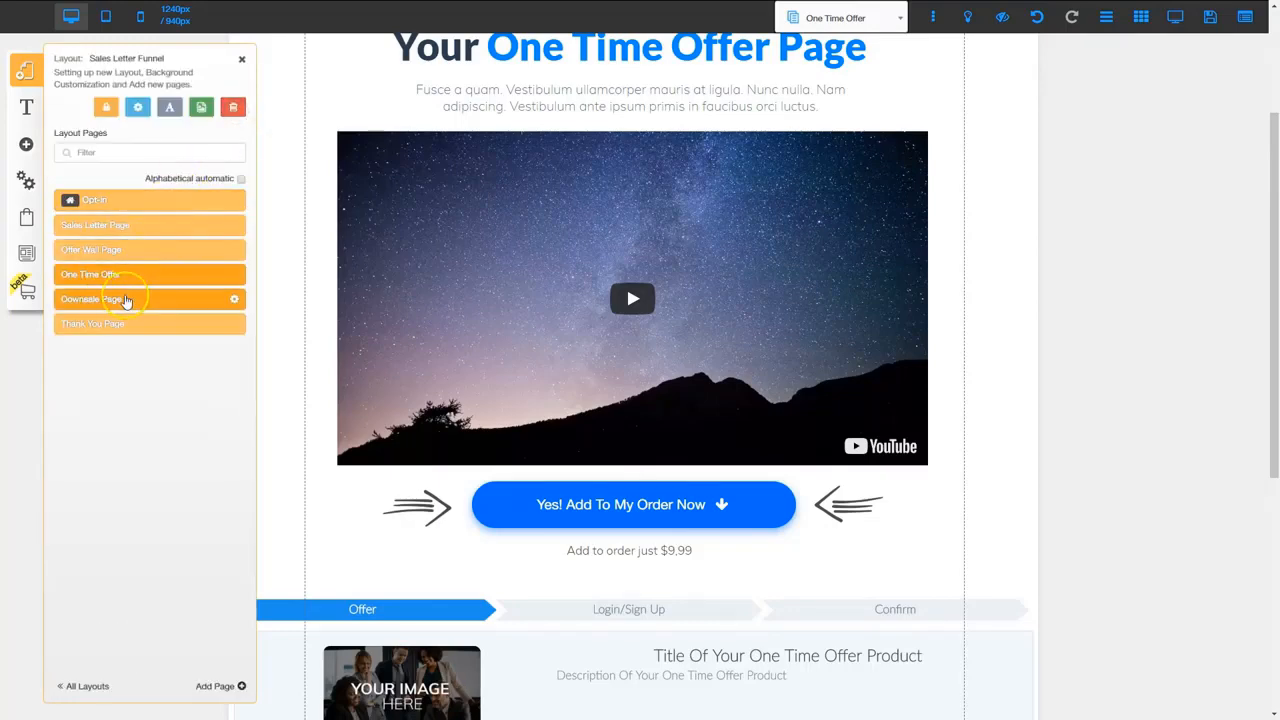
left_click(116, 300)
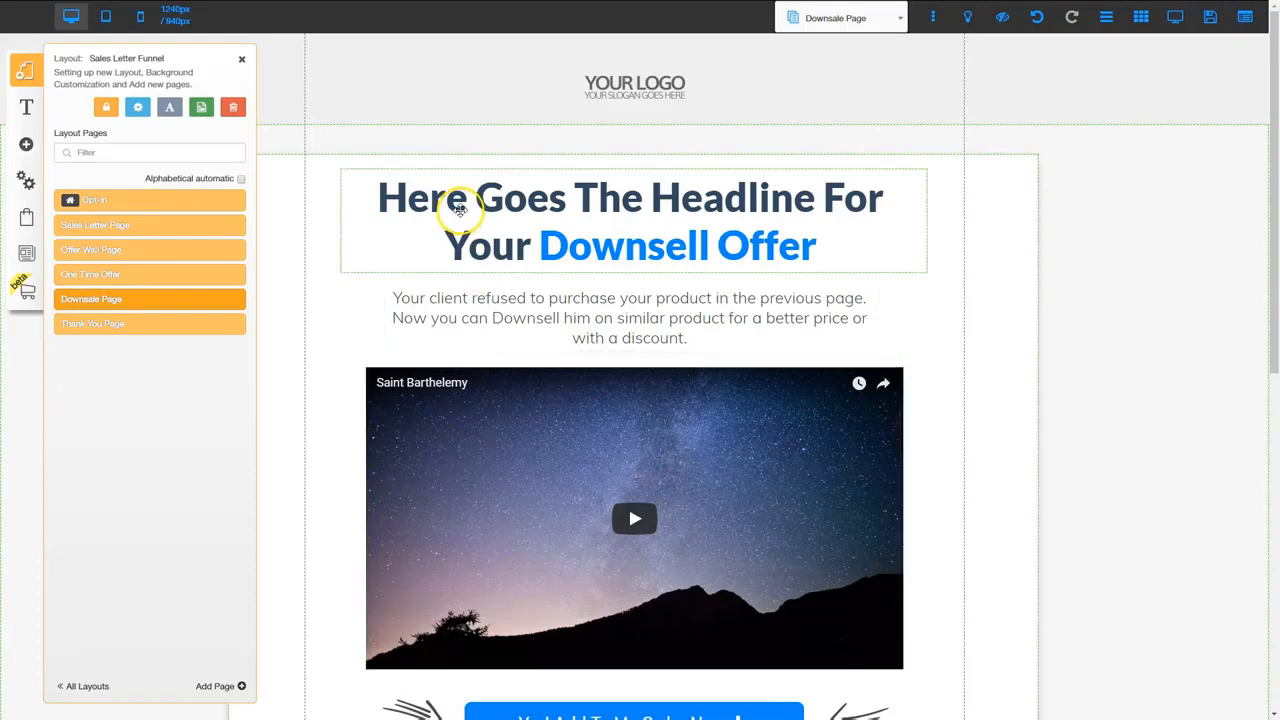
scroll(654, 362, "down", 5)
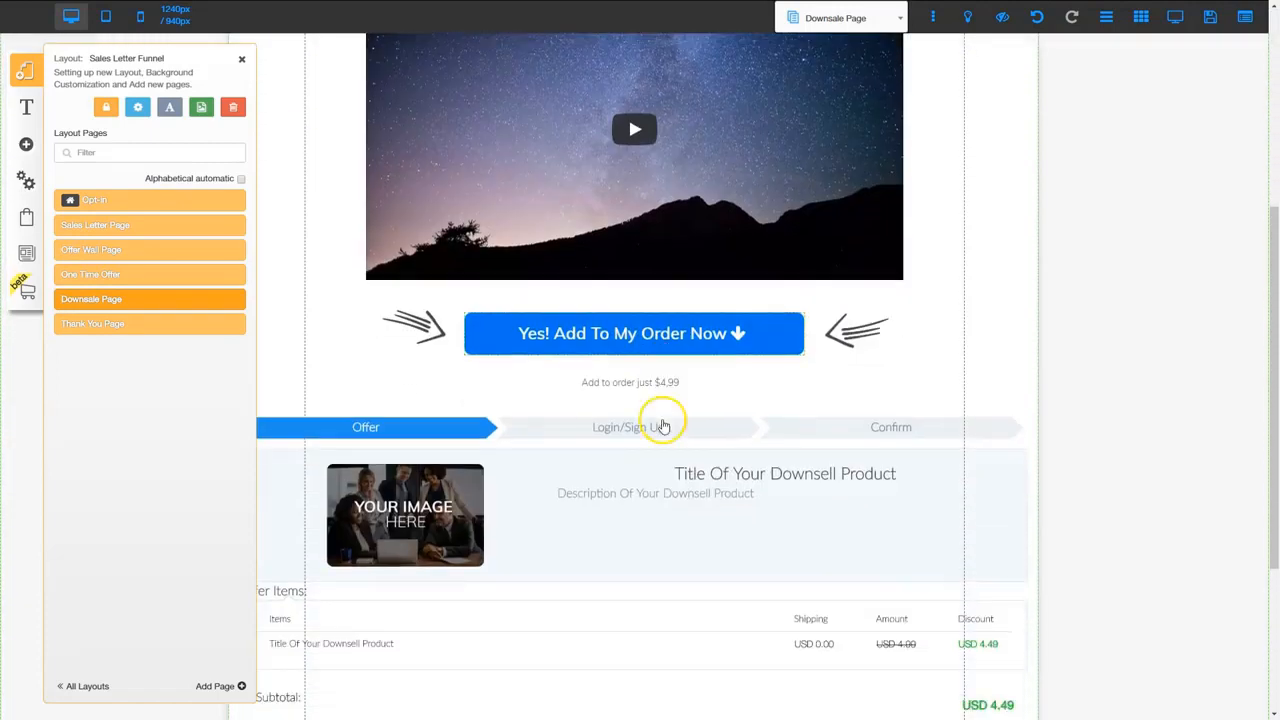
scroll(728, 524, "down", 1)
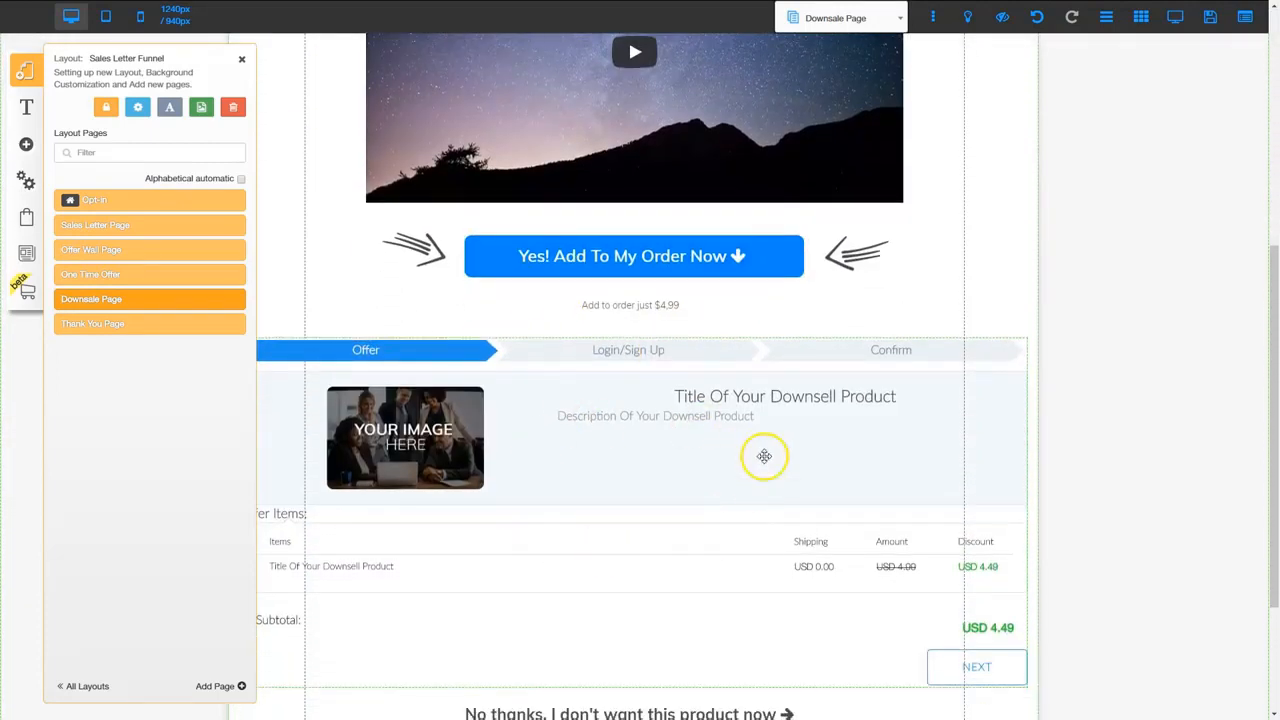
scroll(631, 506, "down", 1)
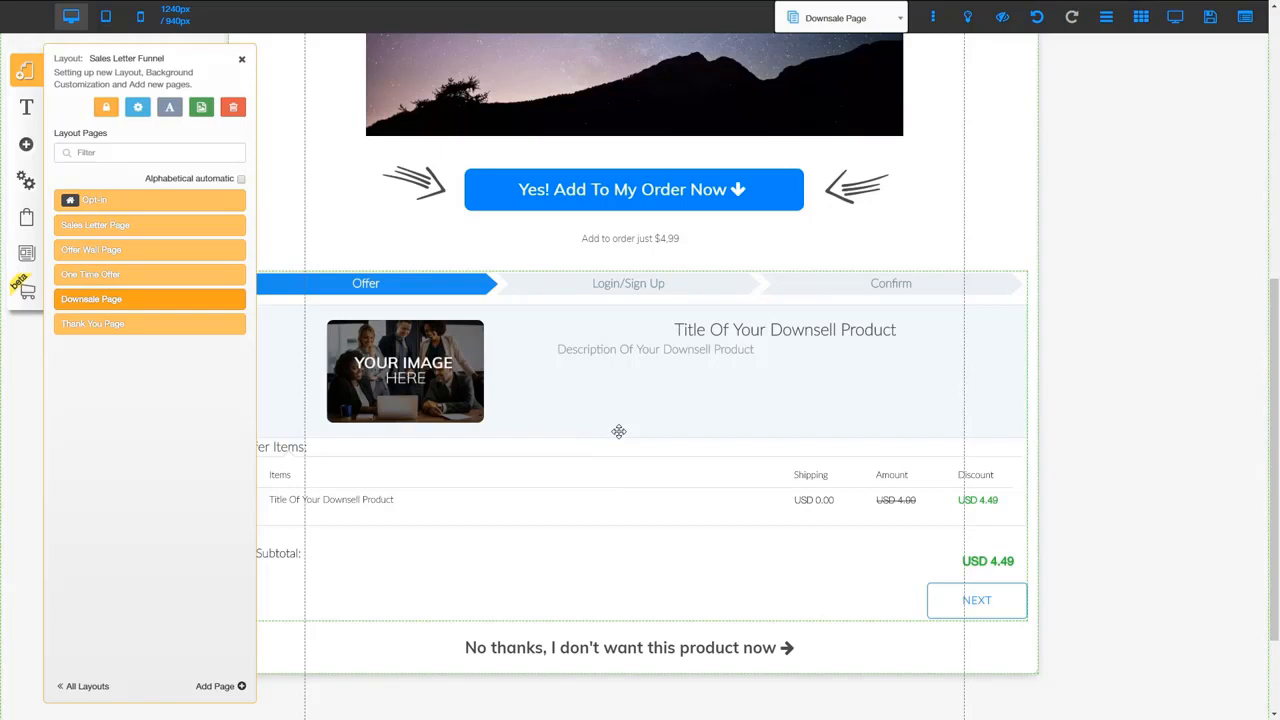
Open the Edit Offer form for the downsell product's offer
left_click(27, 219)
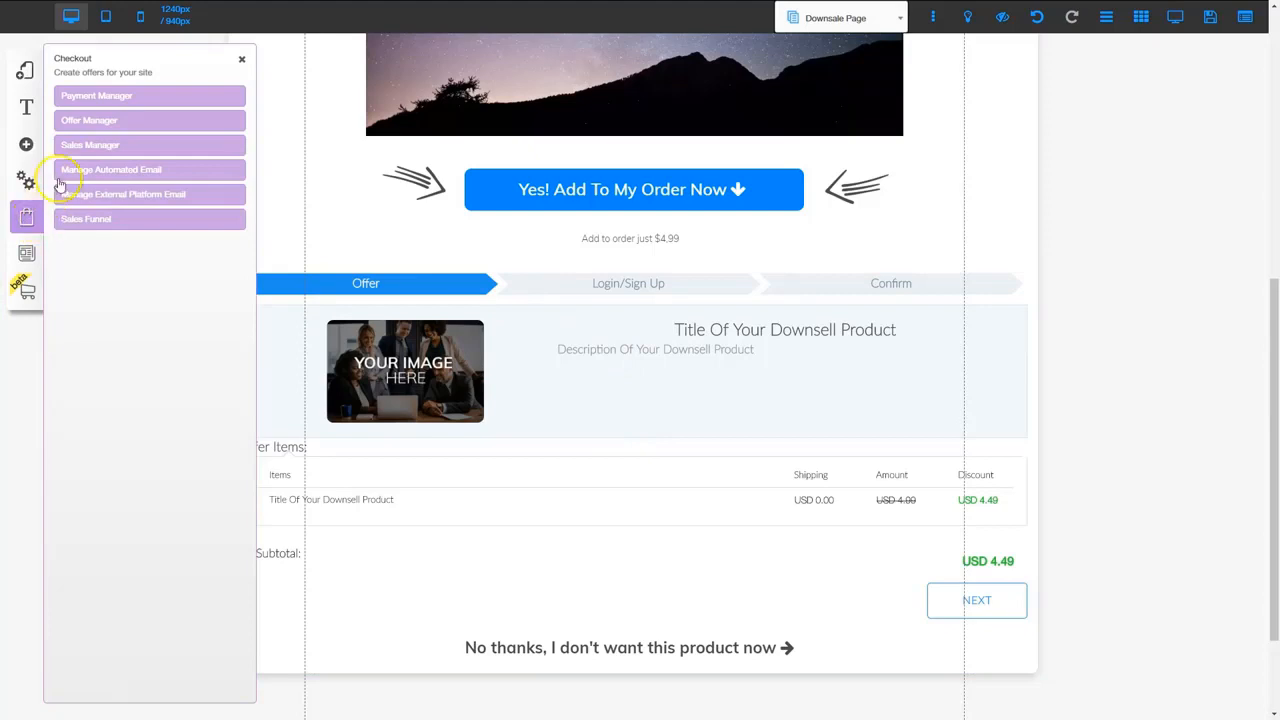
left_click(108, 117)
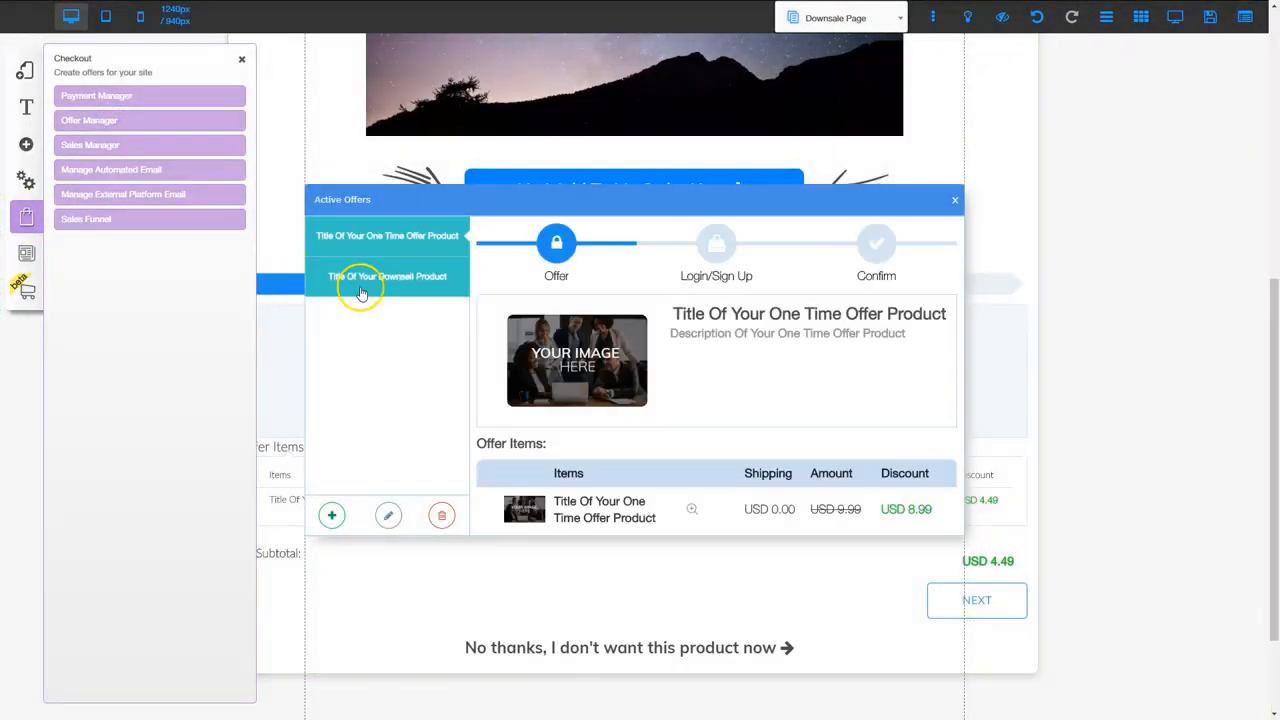
left_click(403, 281)
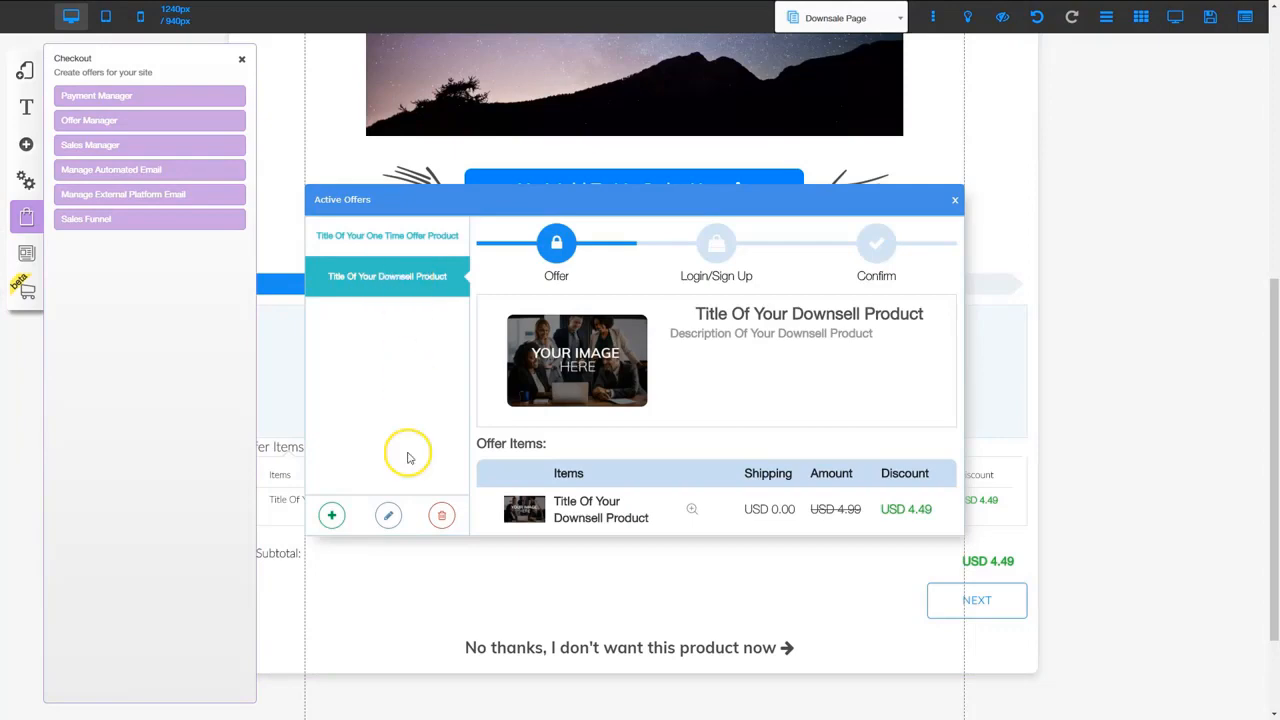
left_click(388, 515)
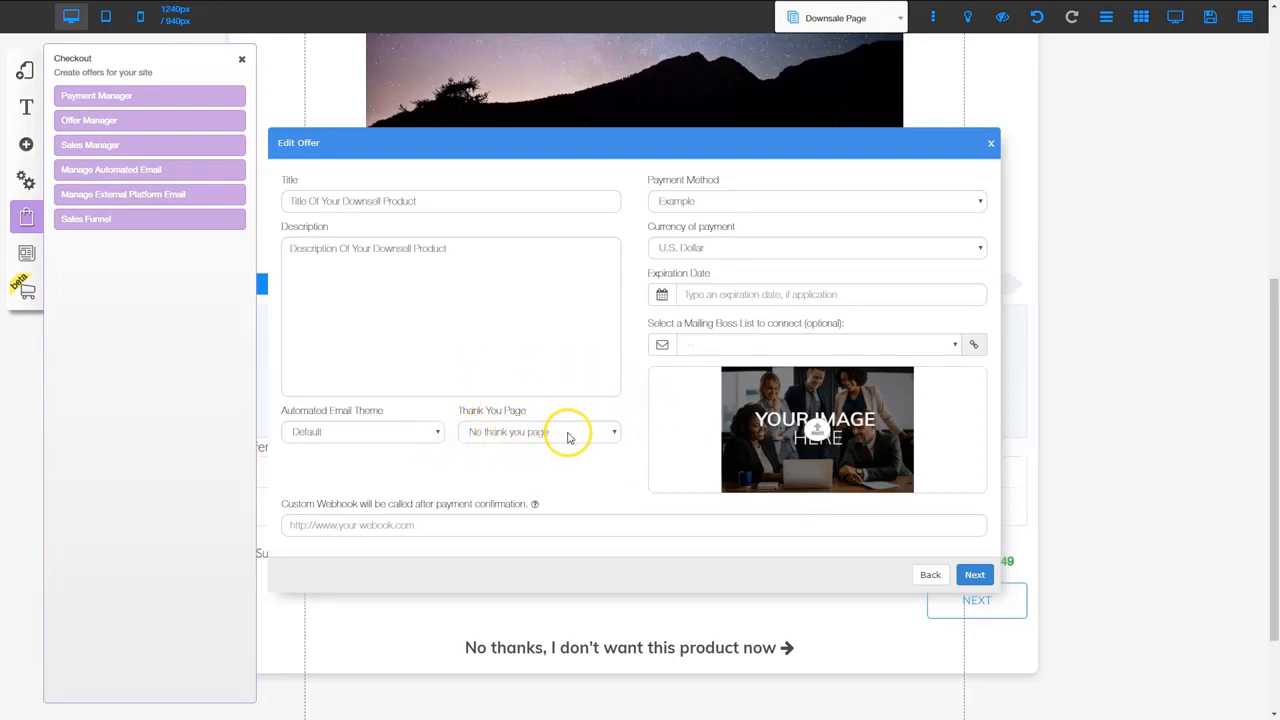
Point the downsell offer to Thank You Page, give item 1 a 10% discount, and save
left_click(572, 434)
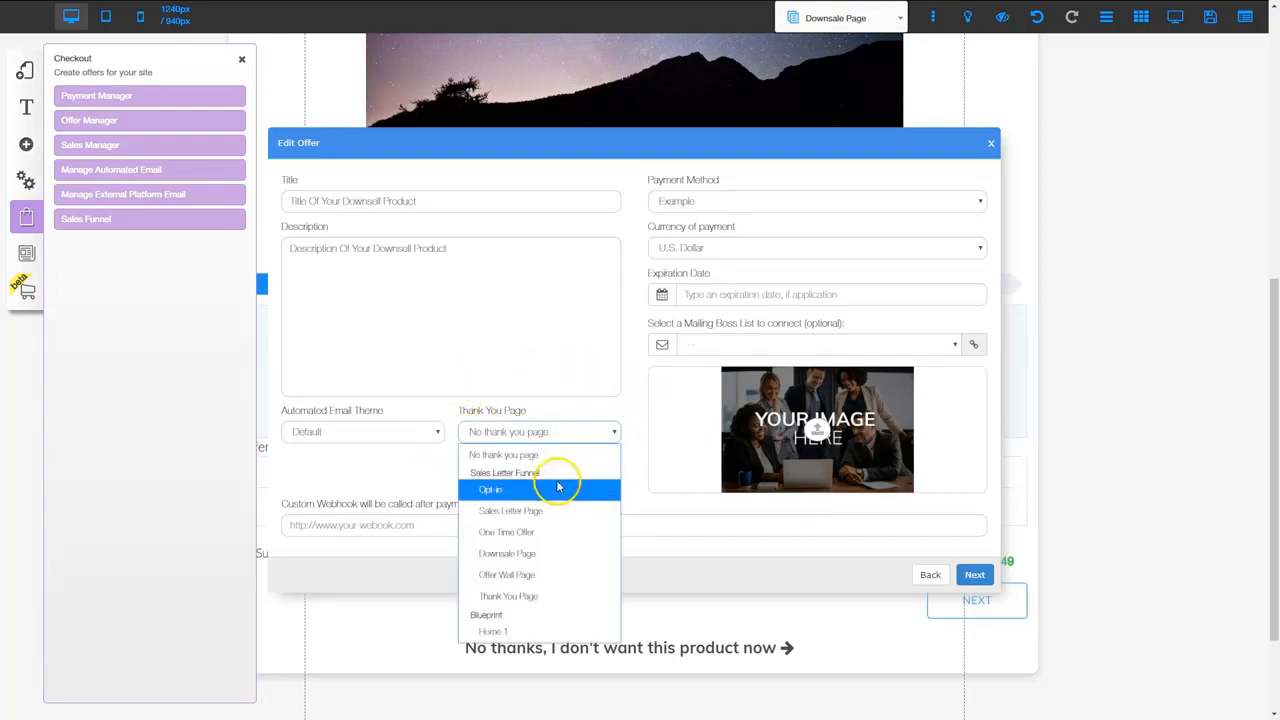
left_click(528, 596)
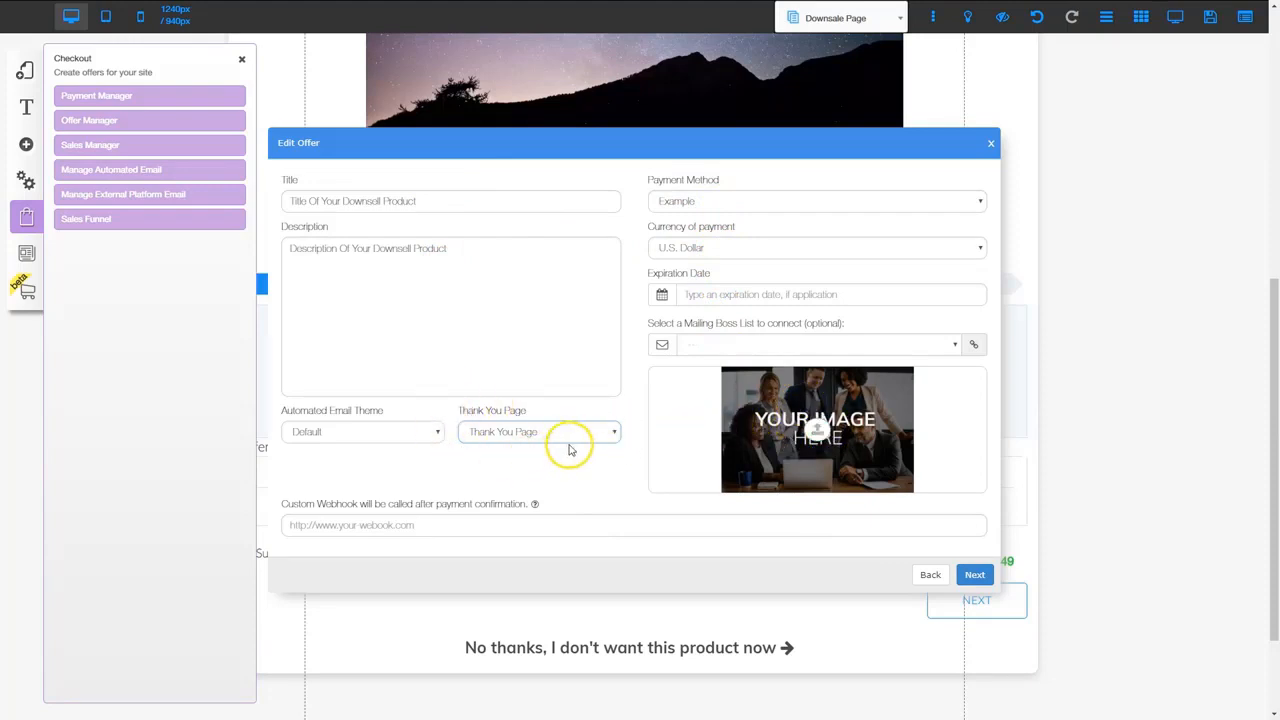
left_click(974, 574)
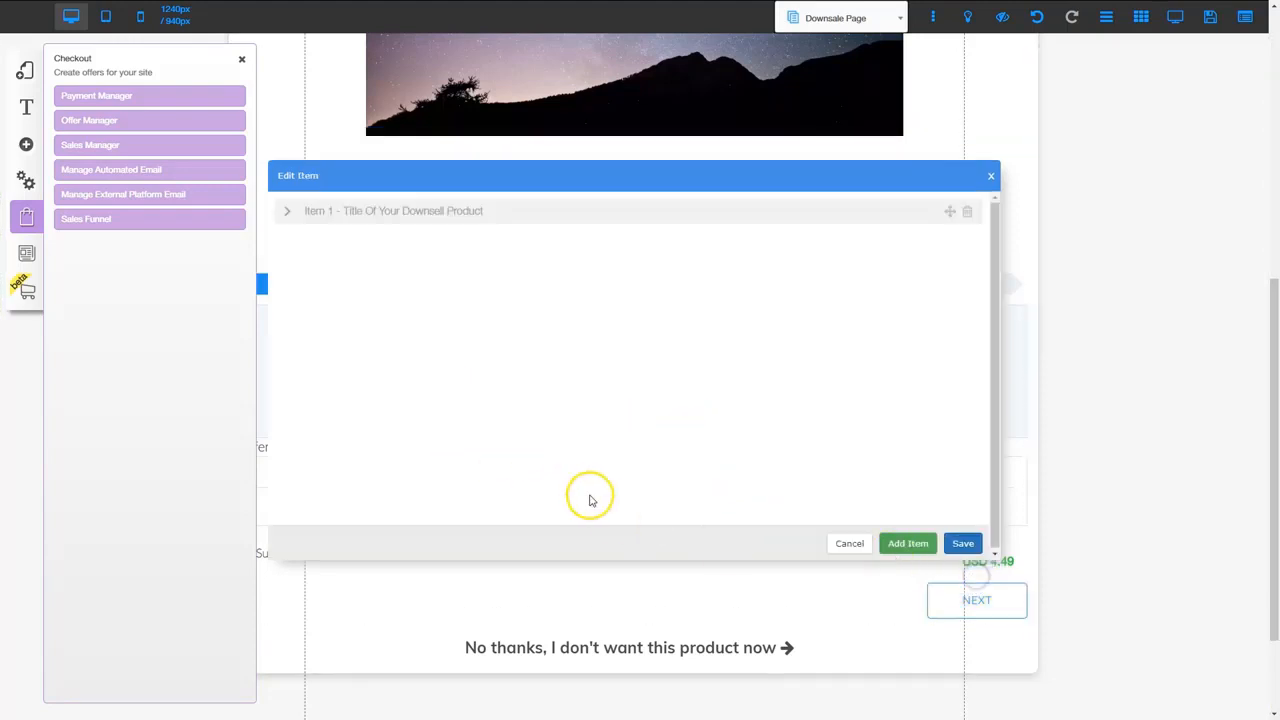
left_click(490, 211)
type("10")
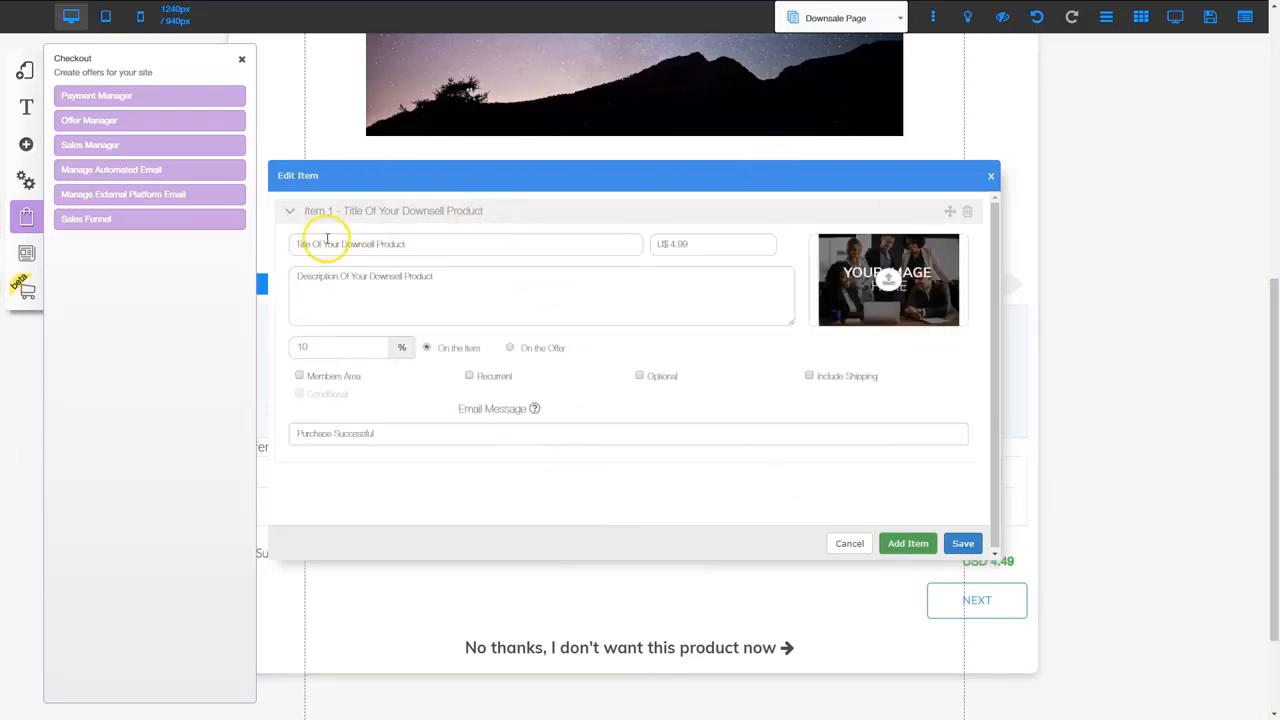
left_click(961, 543)
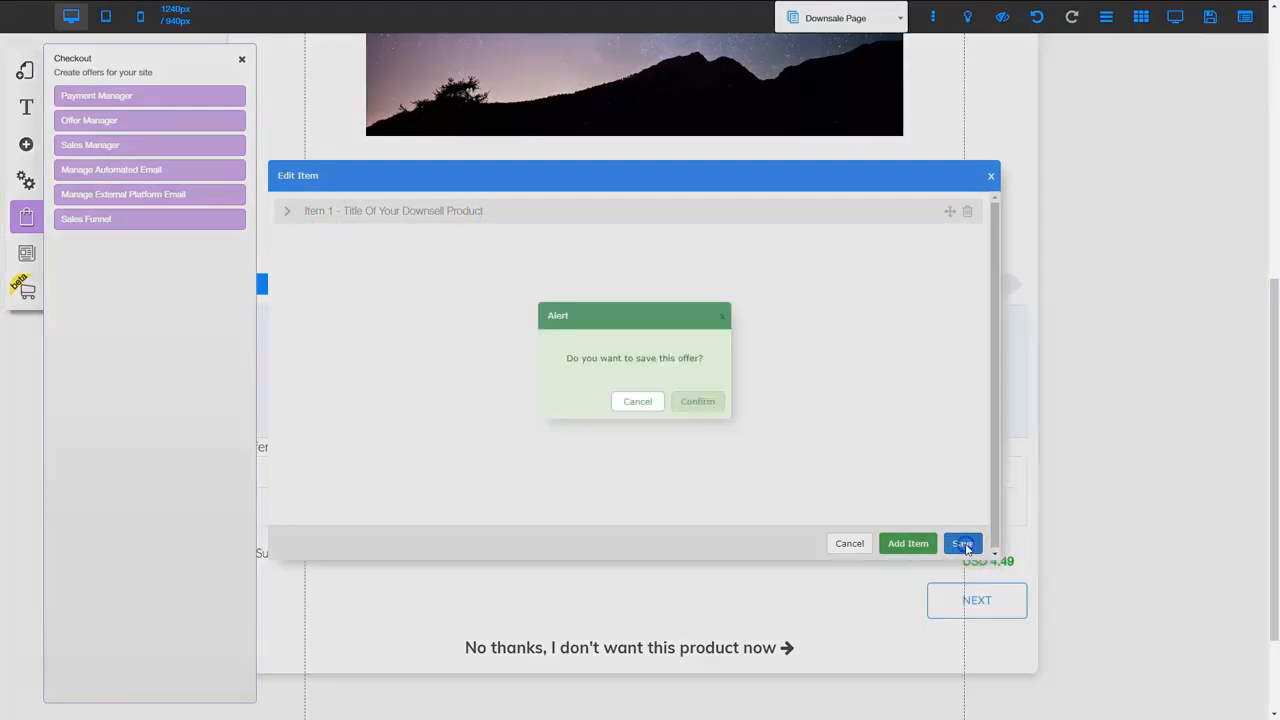
left_click(698, 410)
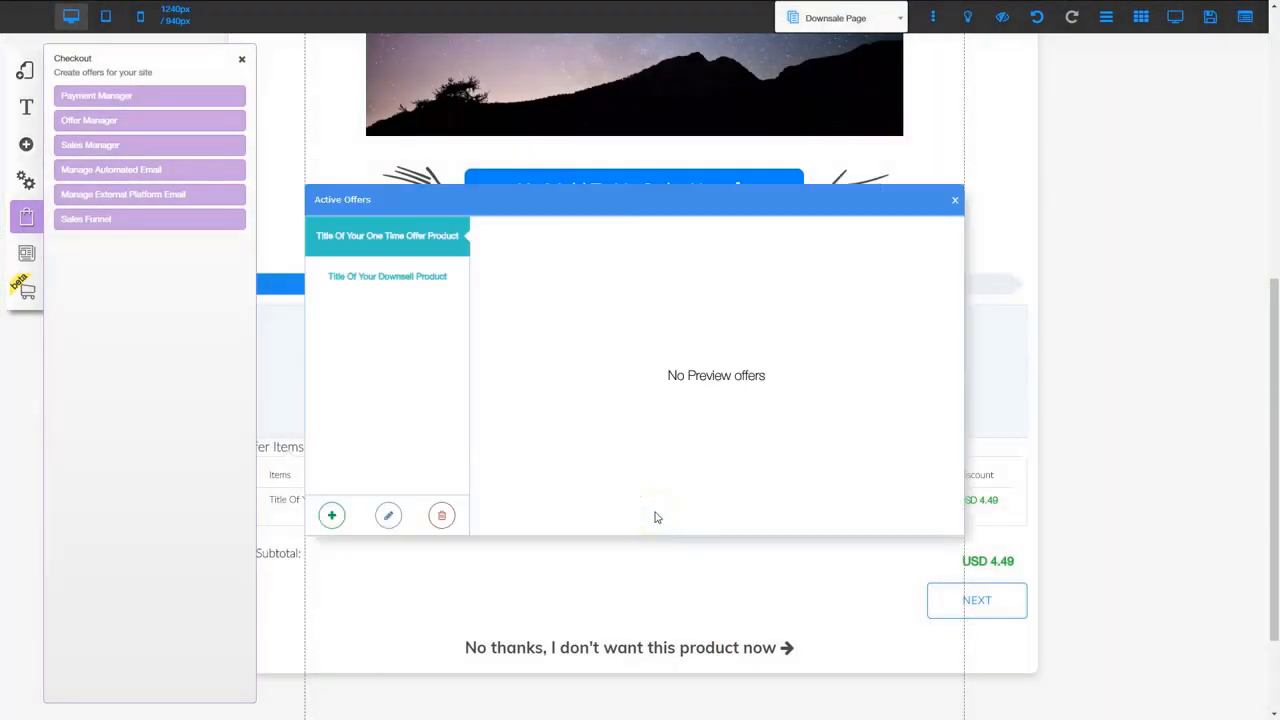
left_click(954, 199)
Switch the Downsale Page checkout to the downsell product offer, subtotal USD 4.49
left_click(645, 380)
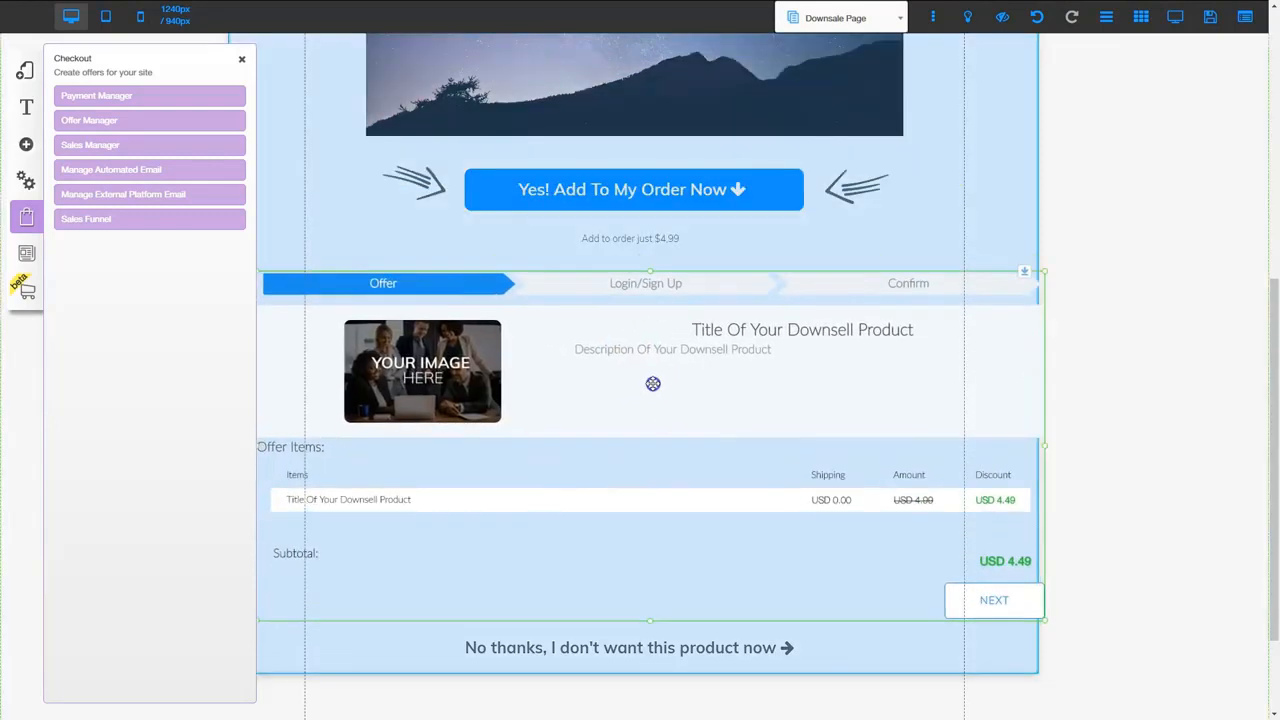
left_click(645, 382)
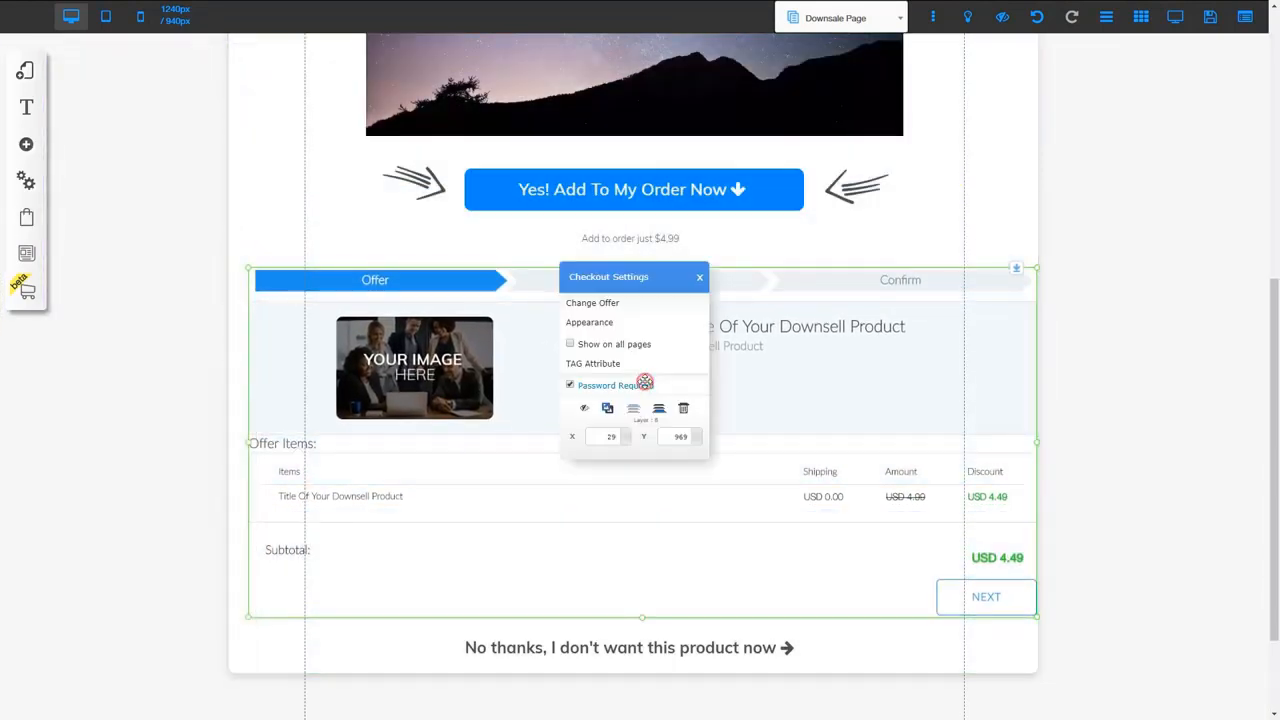
left_click(598, 302)
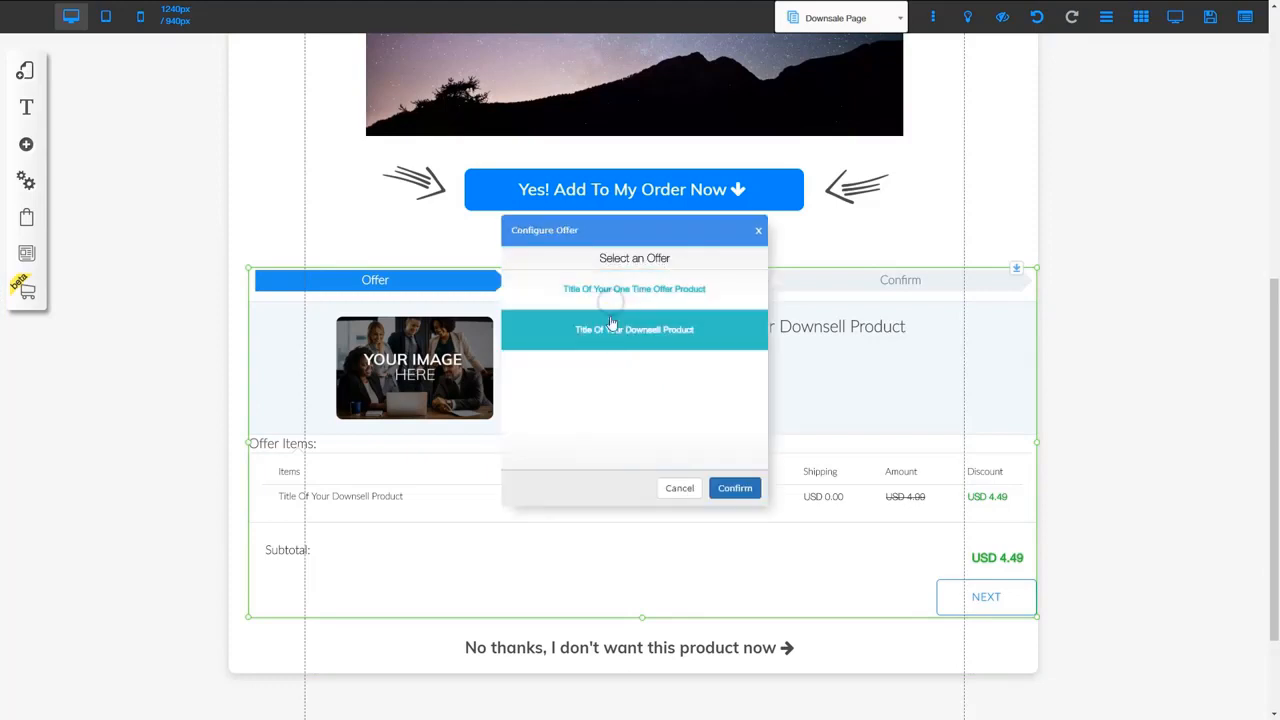
left_click(643, 340)
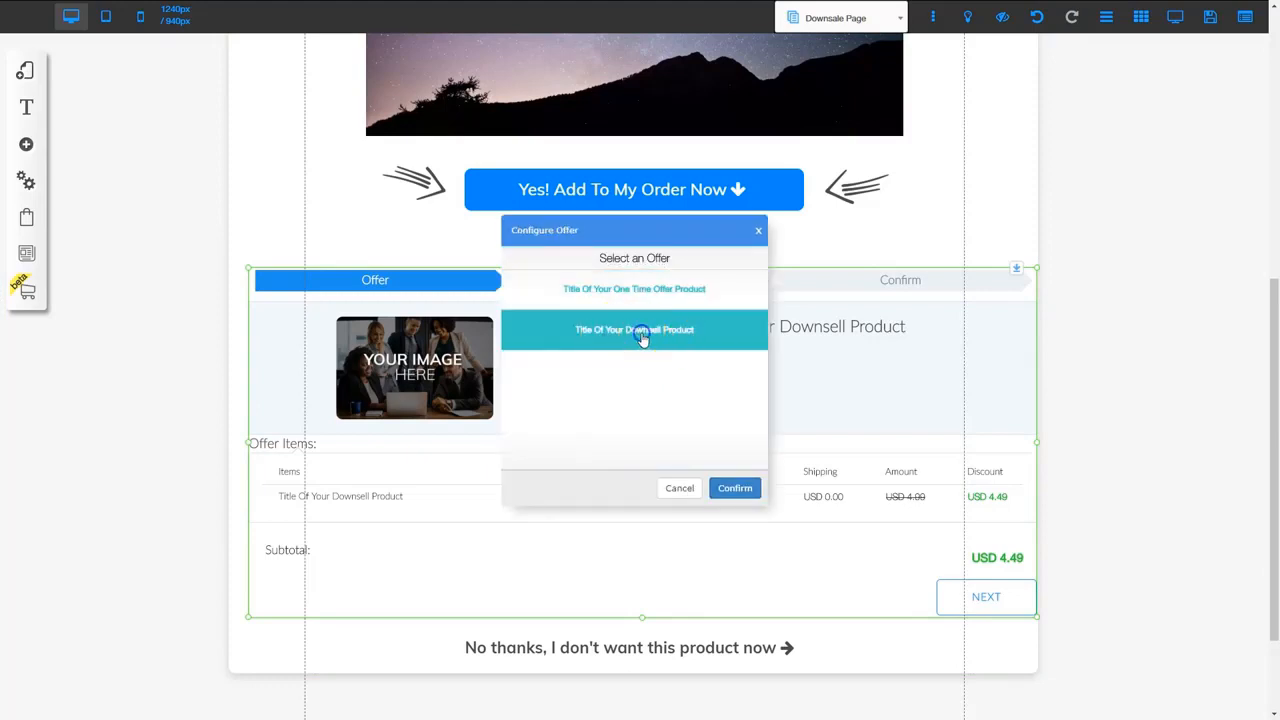
left_click(734, 487)
left_click(761, 402)
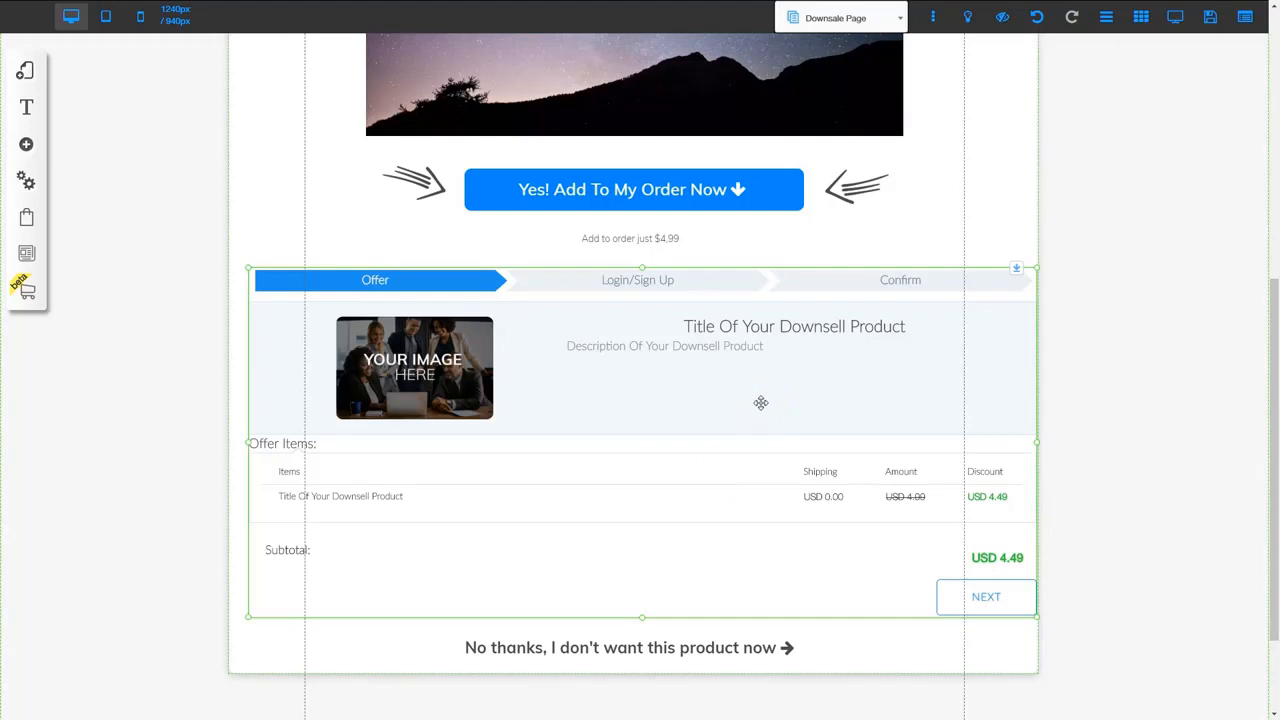
left_click(608, 656)
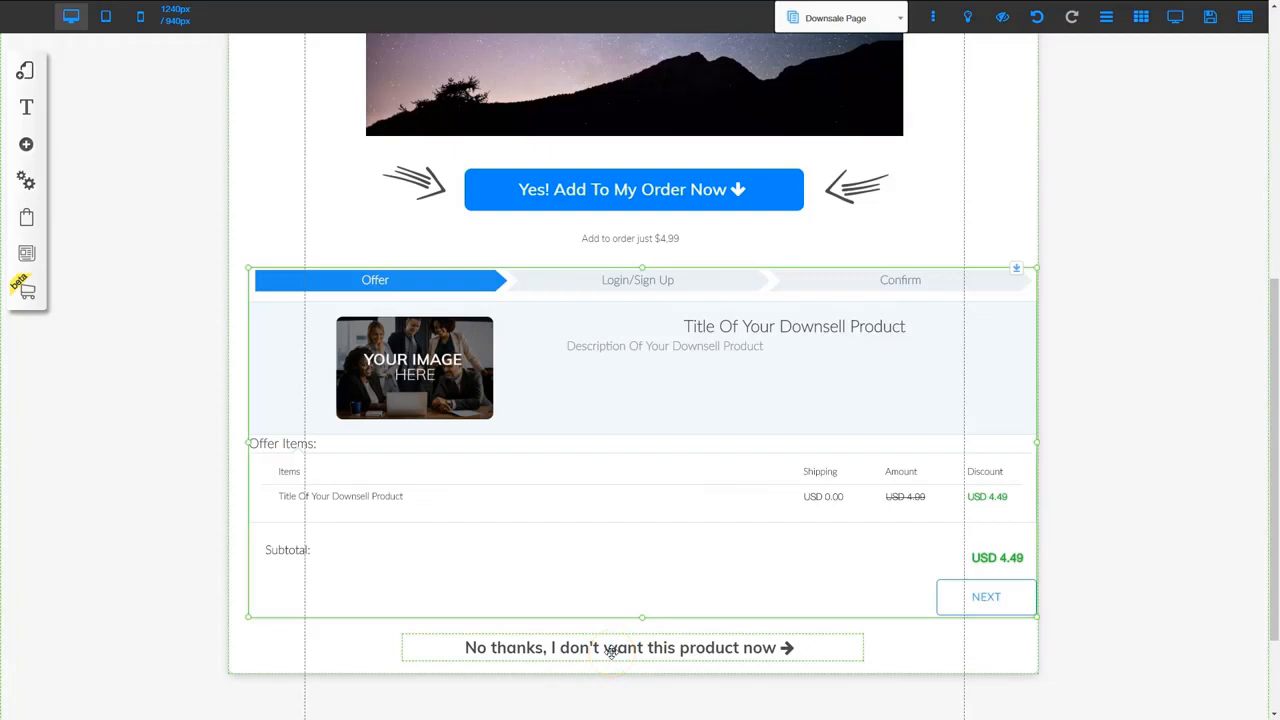
scroll(747, 600, "down", 3)
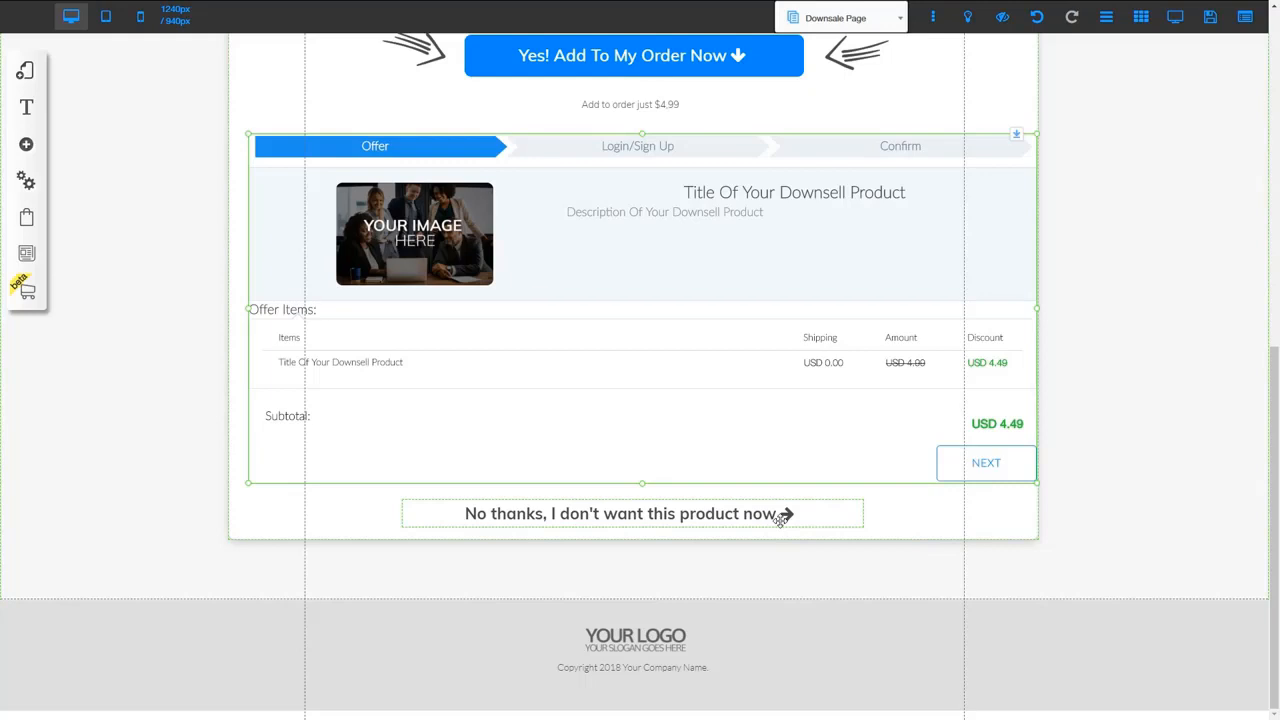
Link the 'No thanks, I don't want this product now' text to the Offer Wall Page
left_click(637, 517)
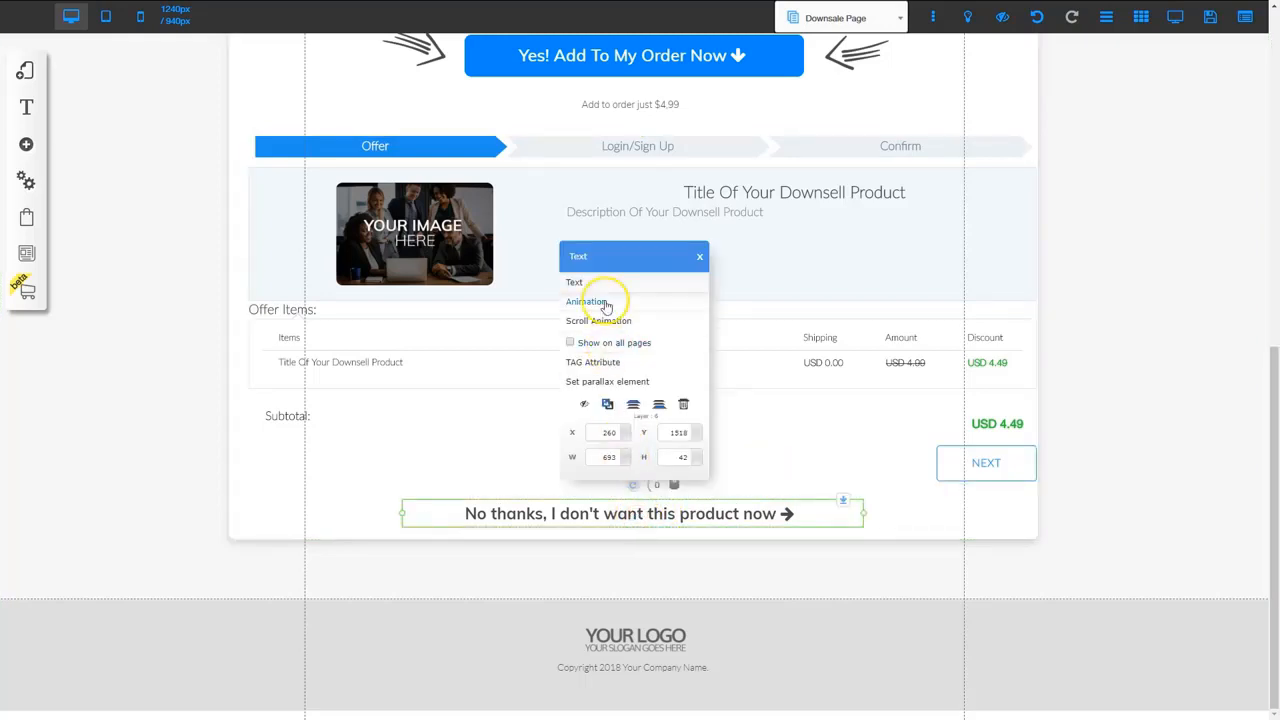
left_click(629, 513)
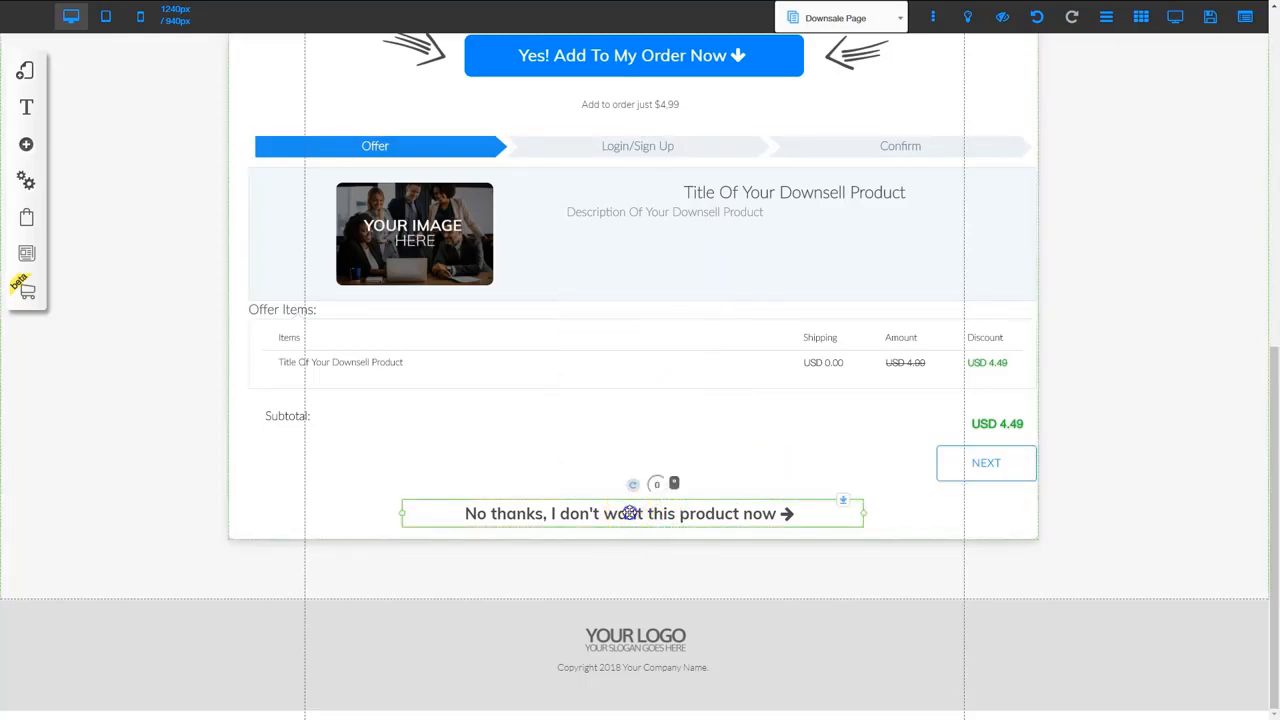
left_click(466, 513)
left_click_drag(466, 513, 776, 513)
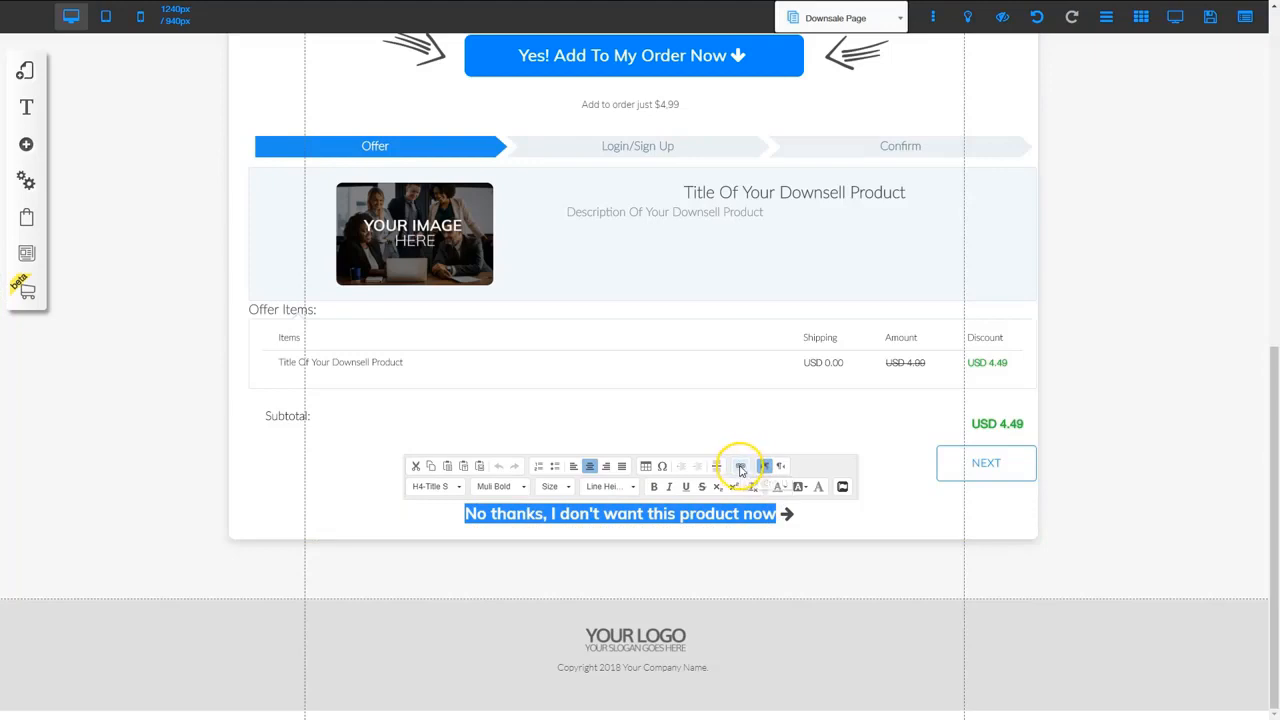
left_click(740, 468)
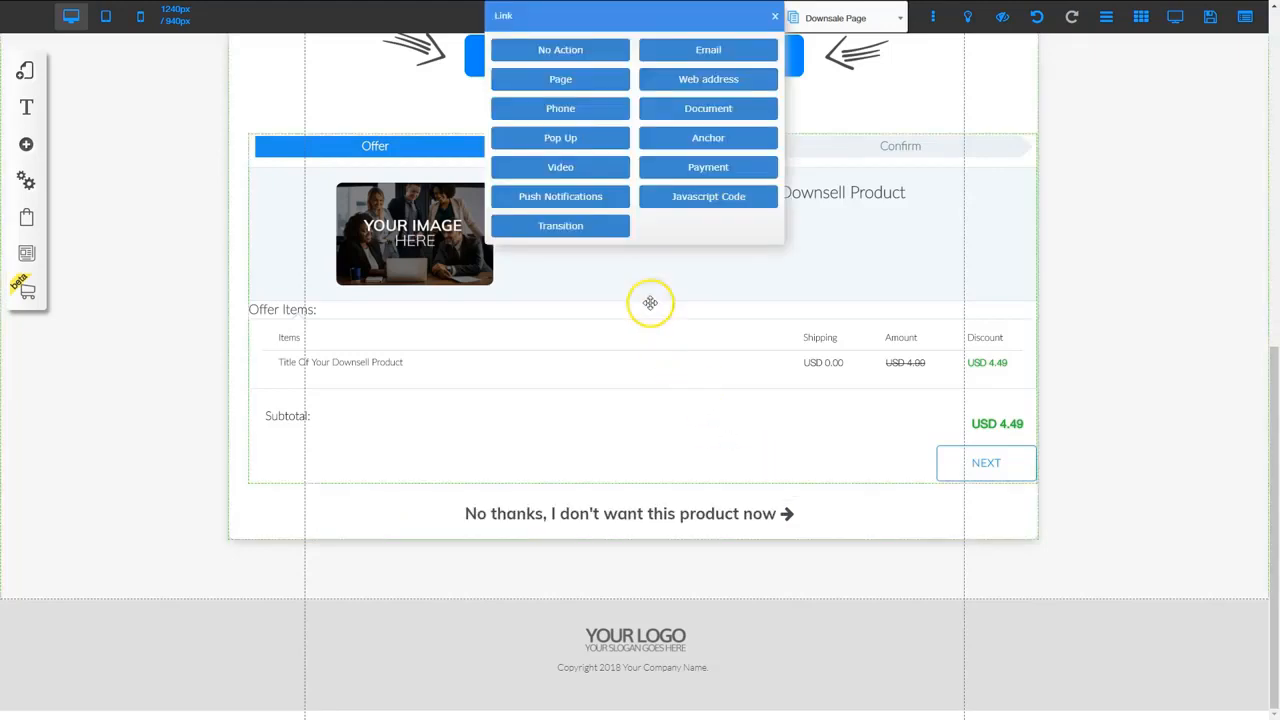
left_click(561, 80)
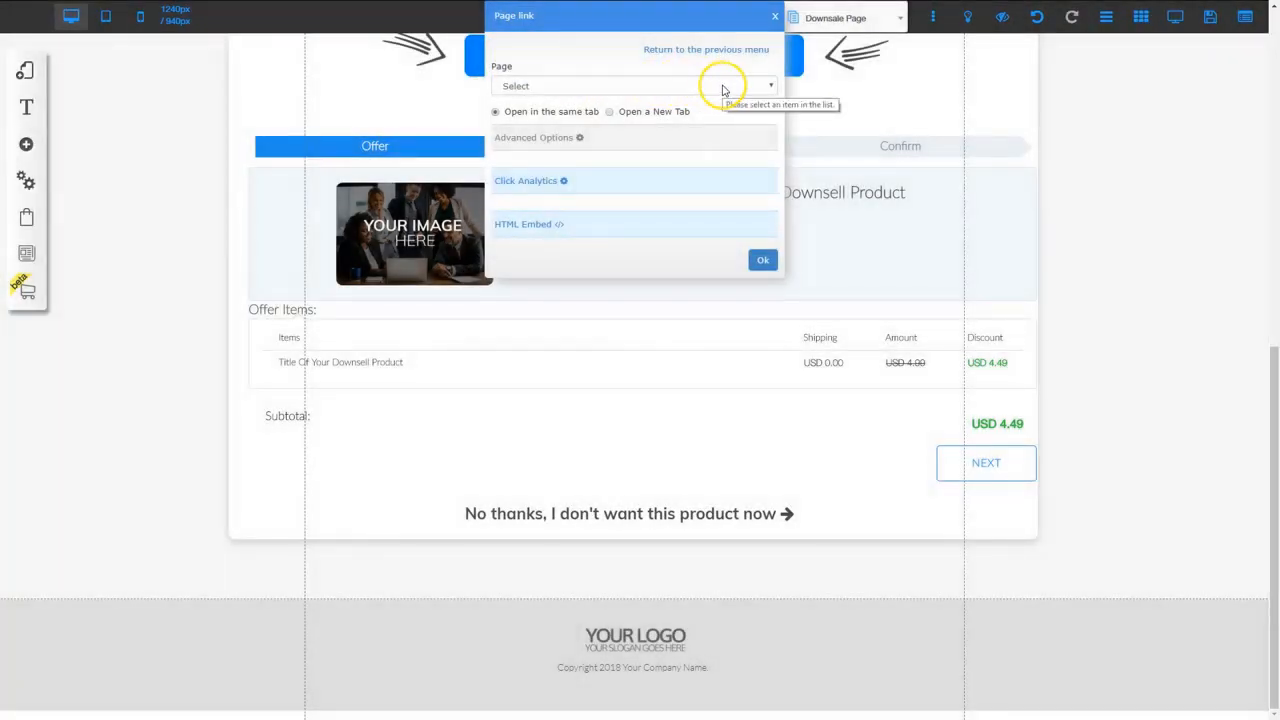
left_click(723, 86)
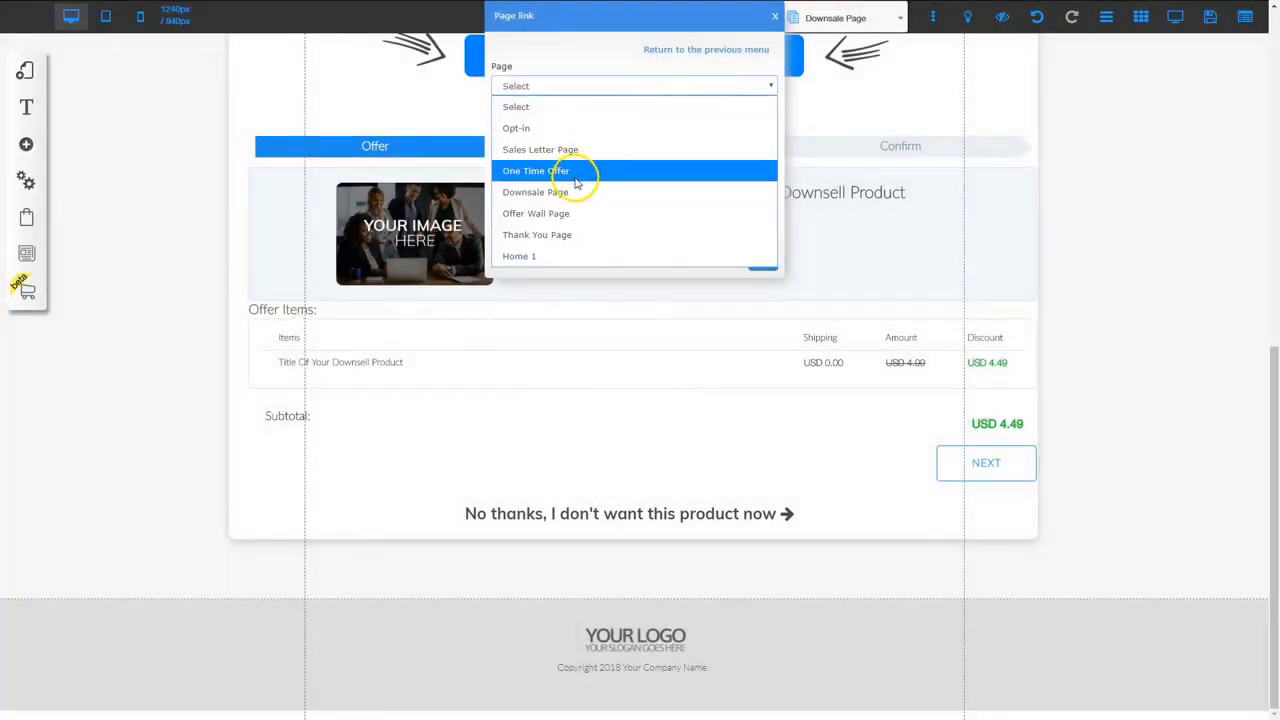
left_click(562, 213)
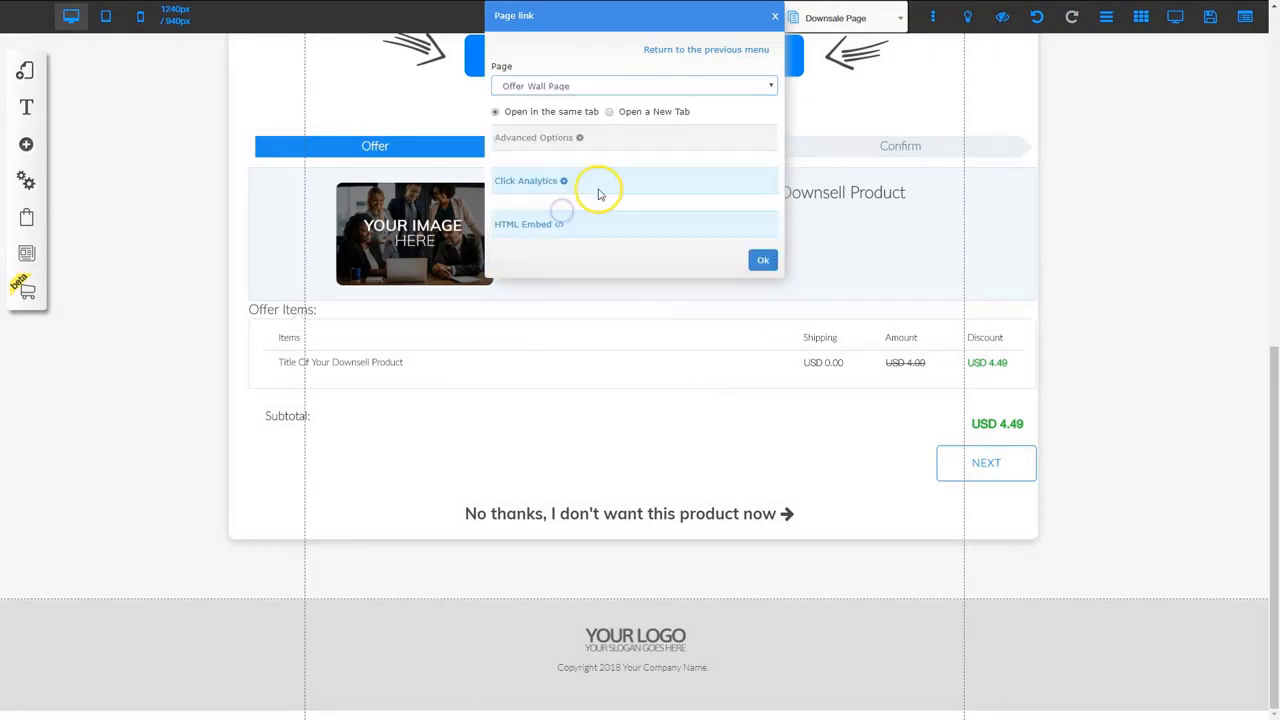
left_click(762, 261)
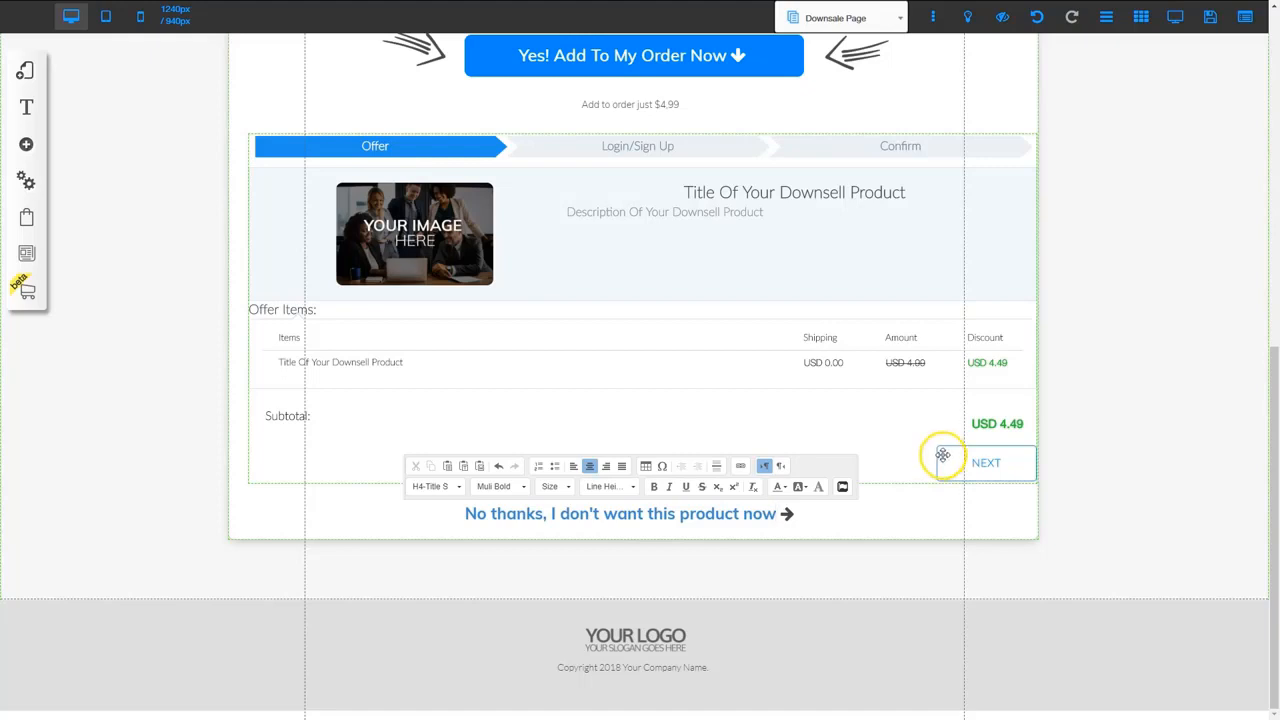
Save the site changes
left_click(1210, 20)
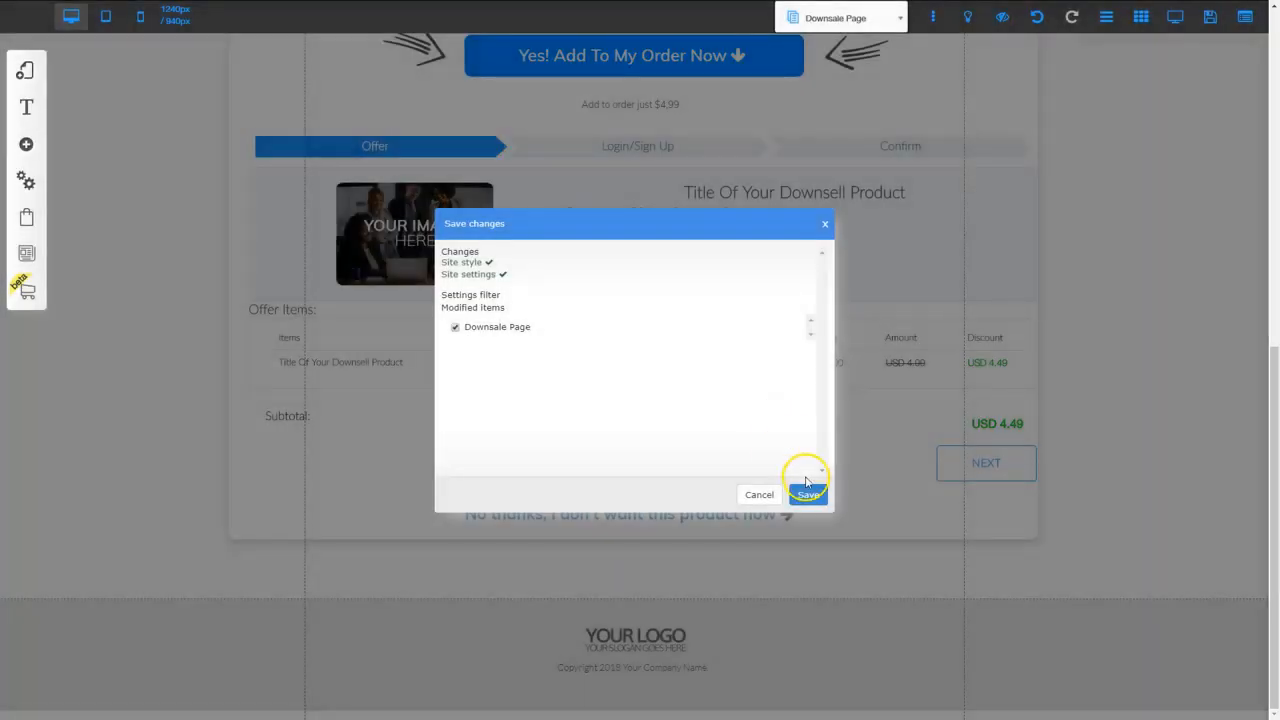
left_click(808, 495)
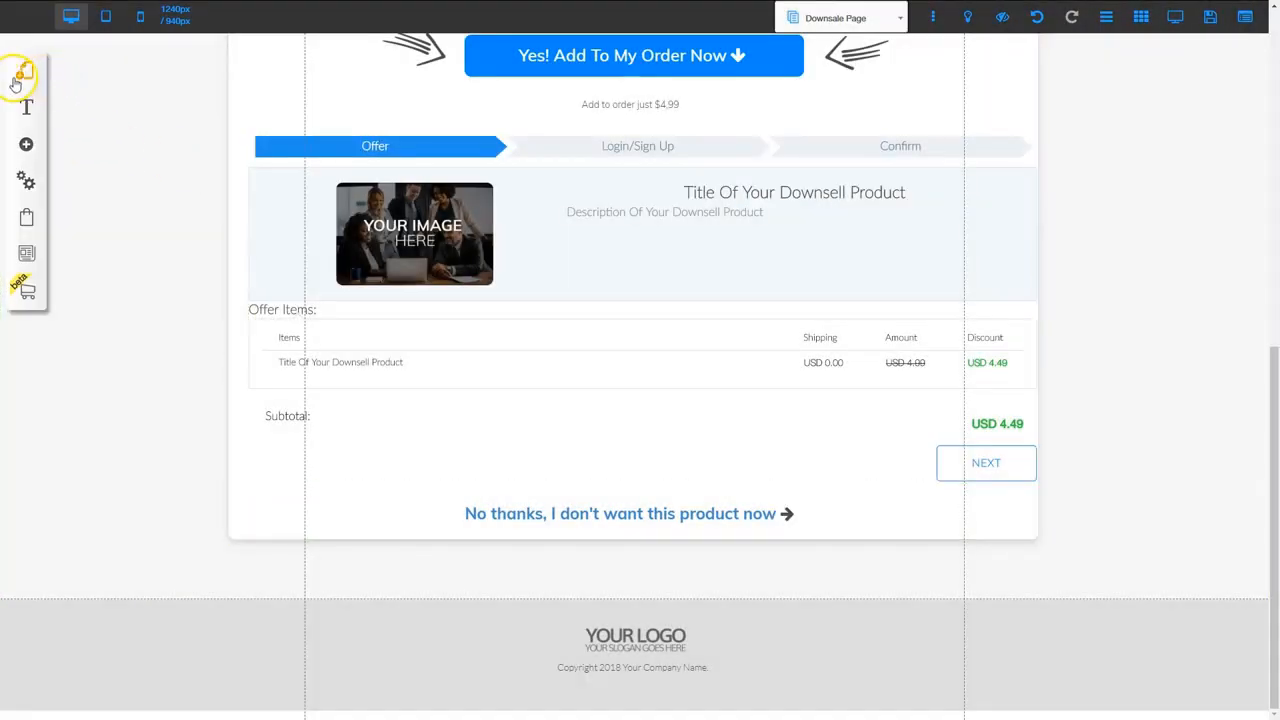
left_click(18, 76)
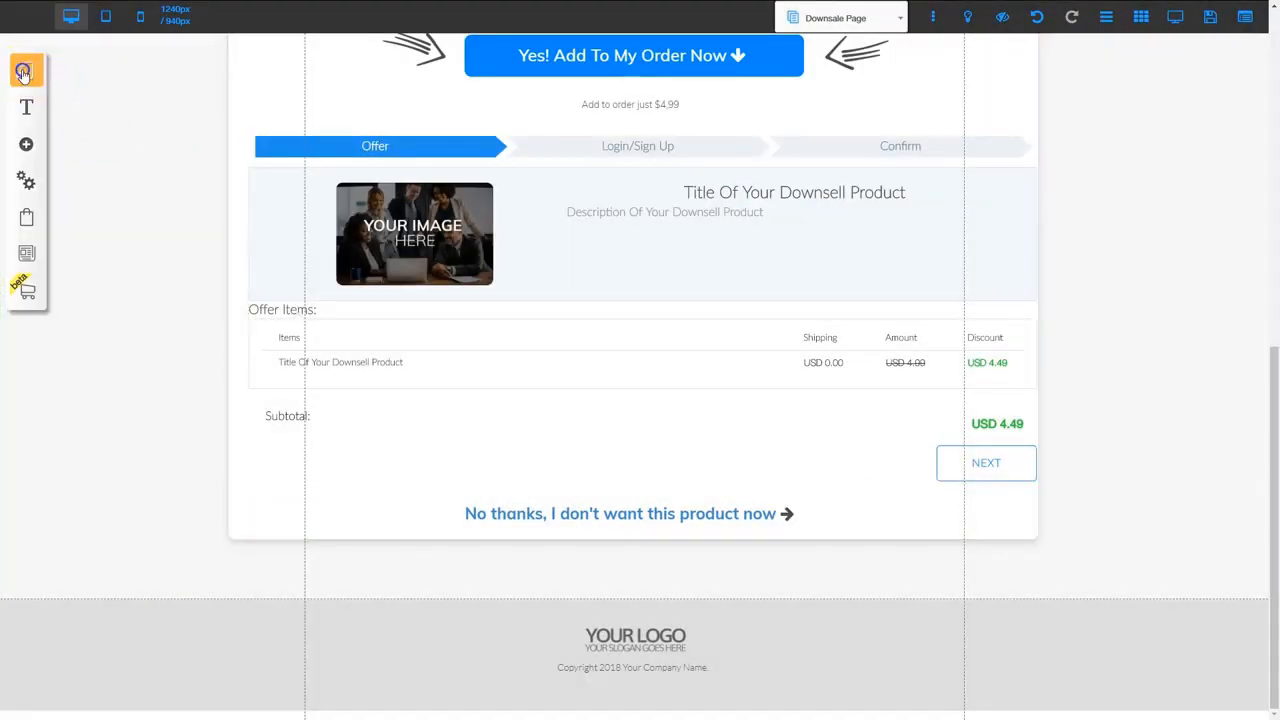
Open the Sales Letter Funnel's Thank You Page in the editor
left_click(234, 117)
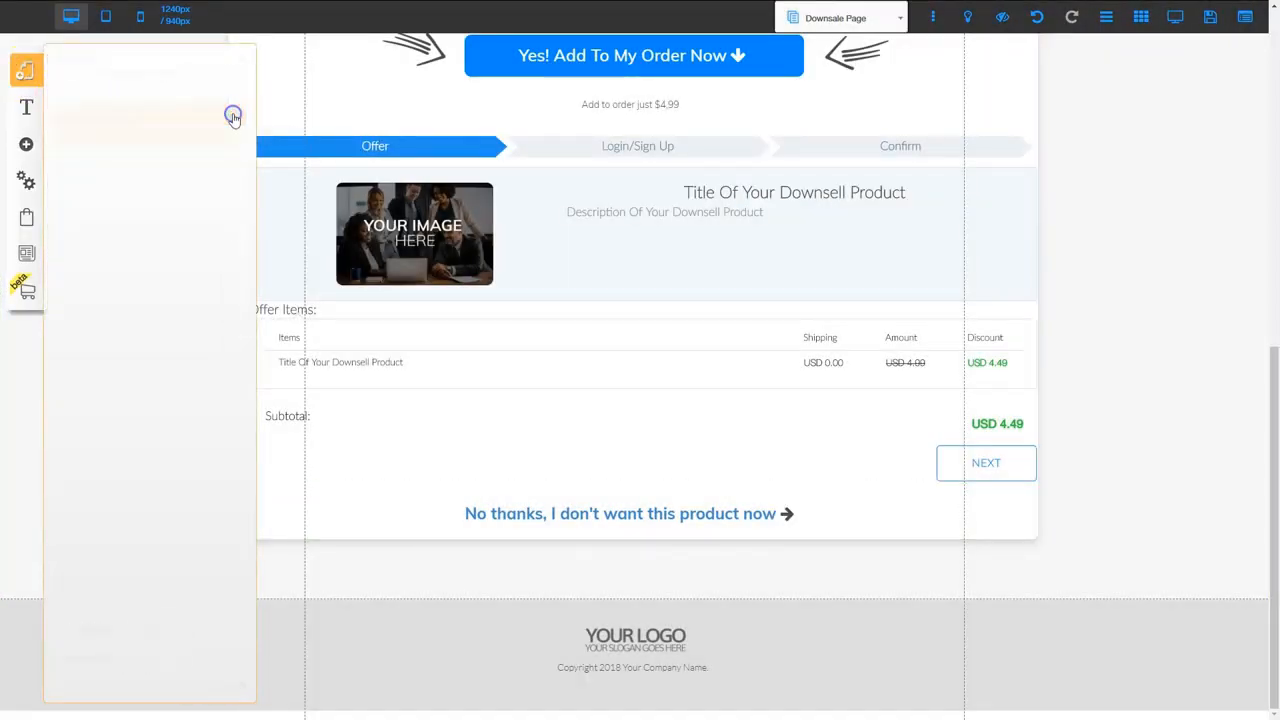
left_click(142, 323)
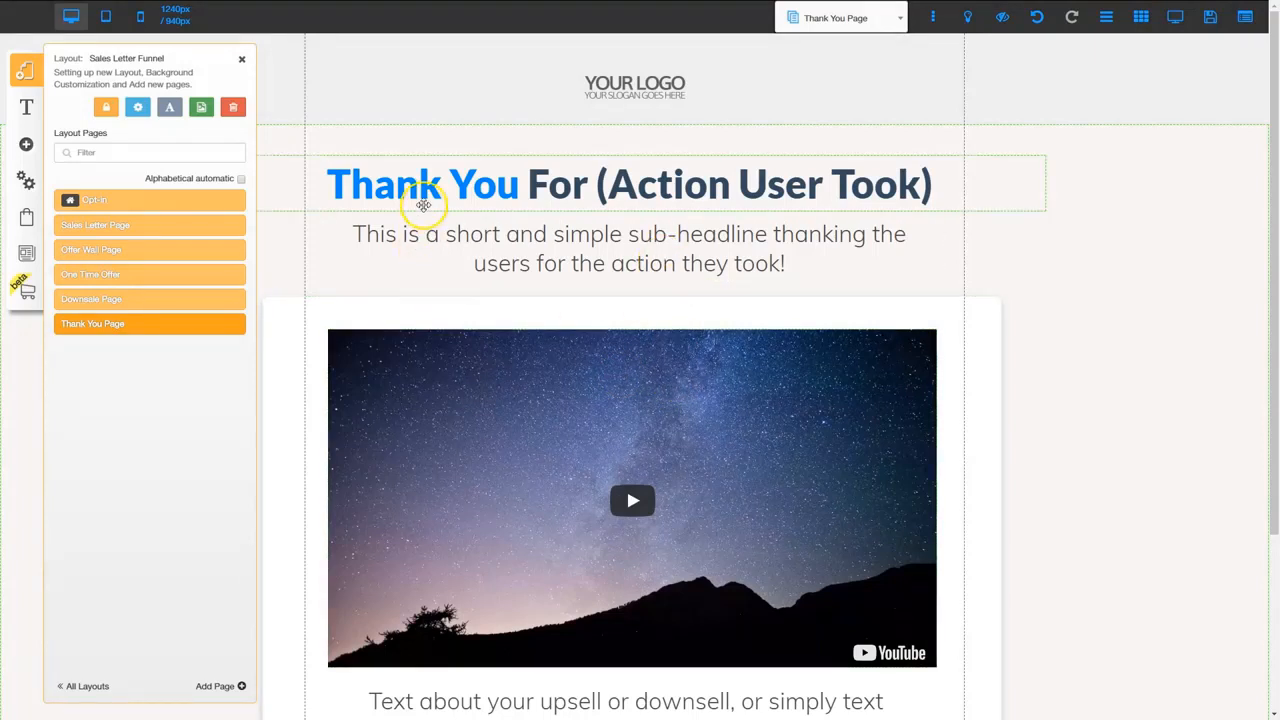
scroll(691, 434, "down", 2)
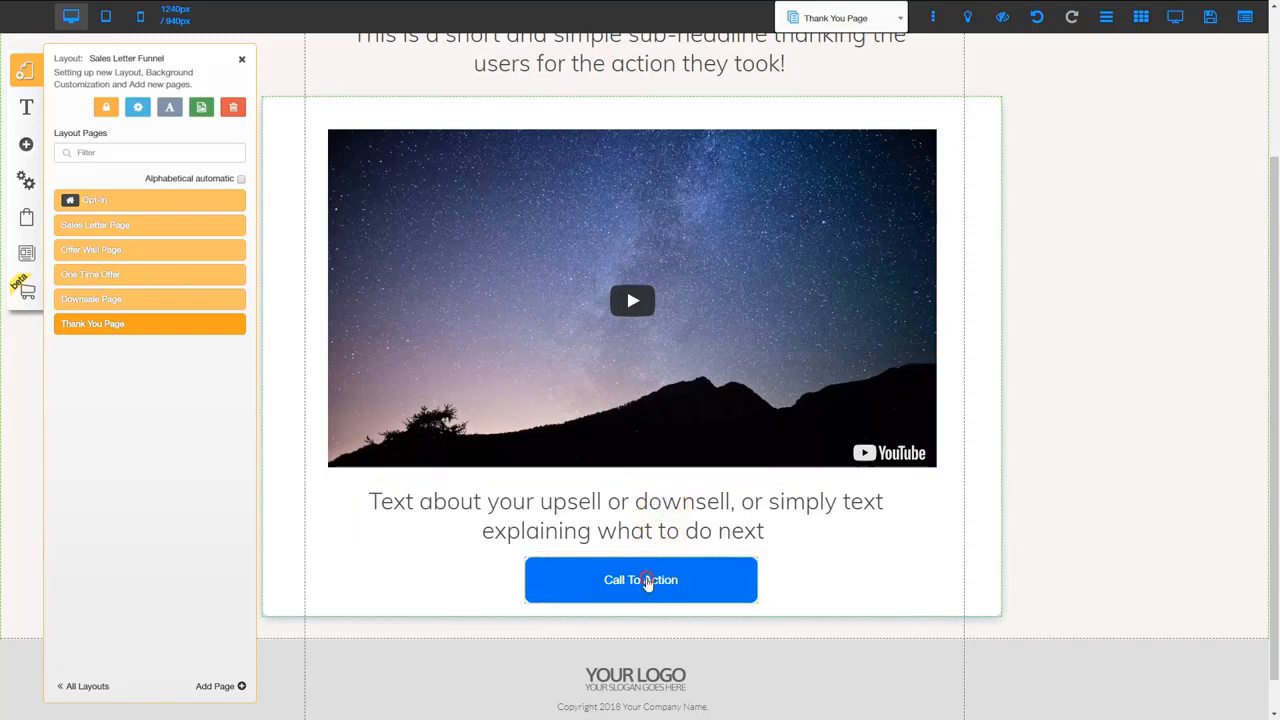
Inspect the Call To Action button's link action, then close it without changes
left_click(646, 583)
left_click(579, 274)
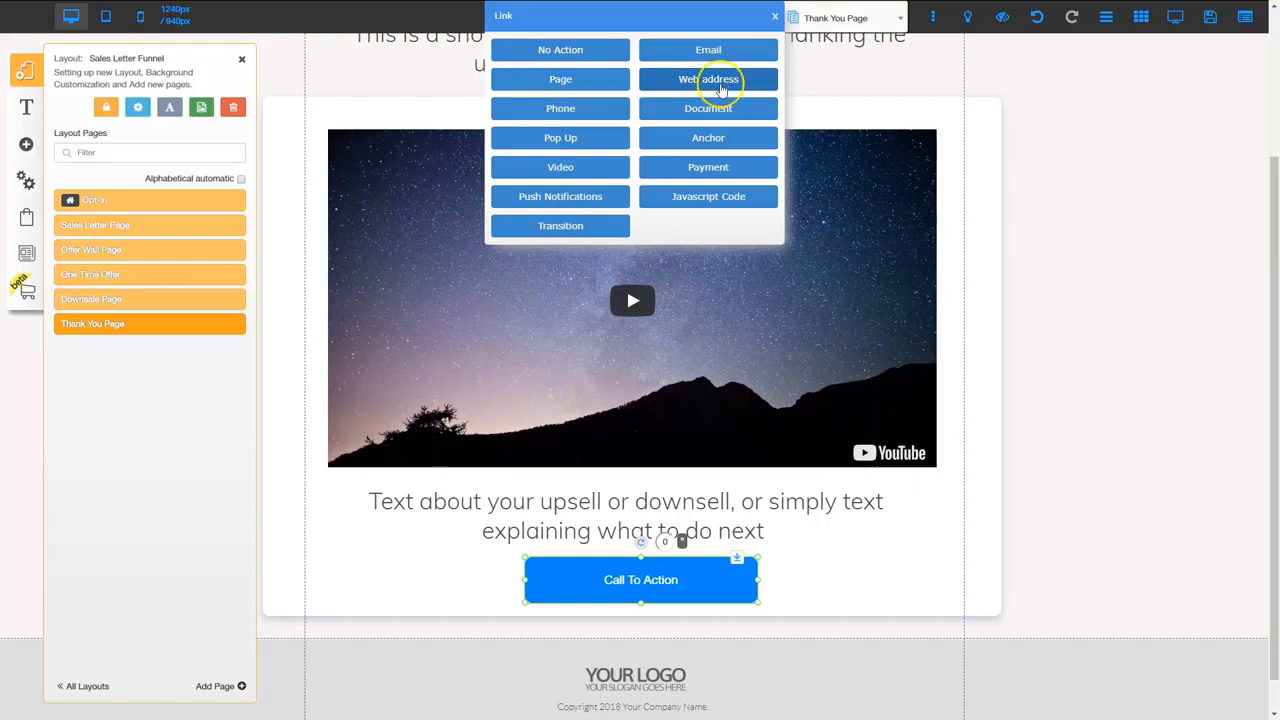
left_click(775, 16)
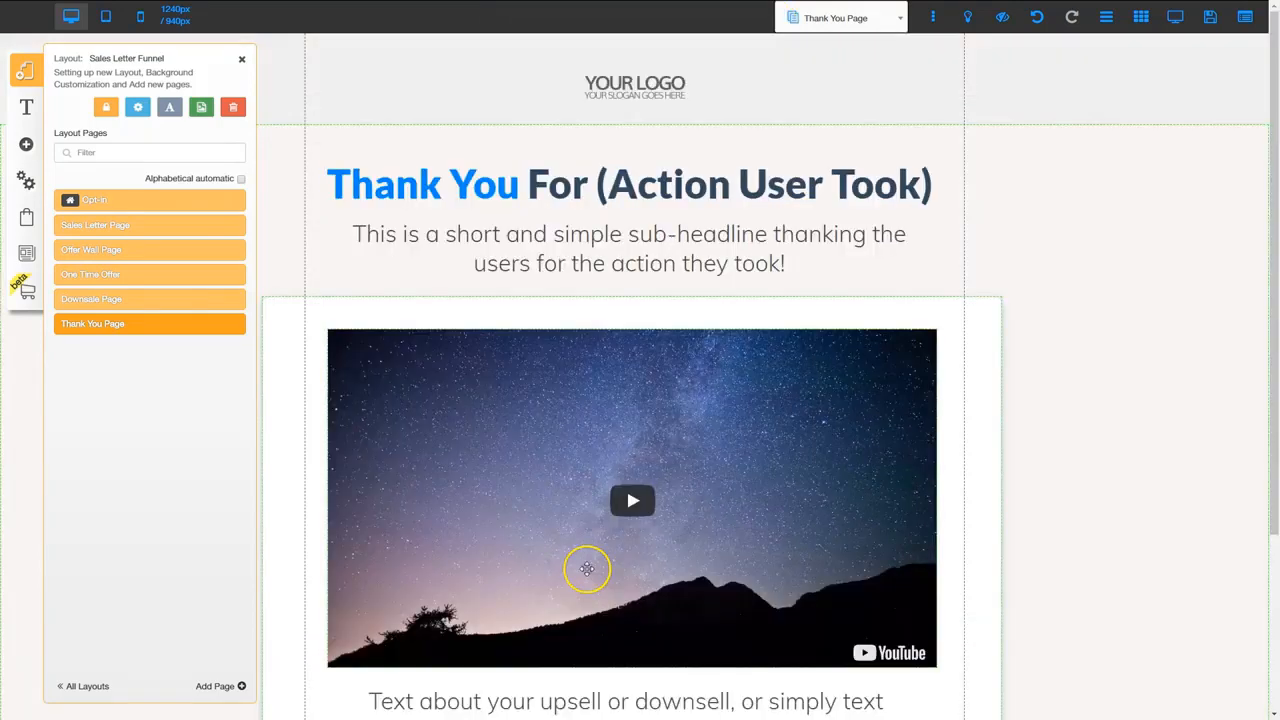